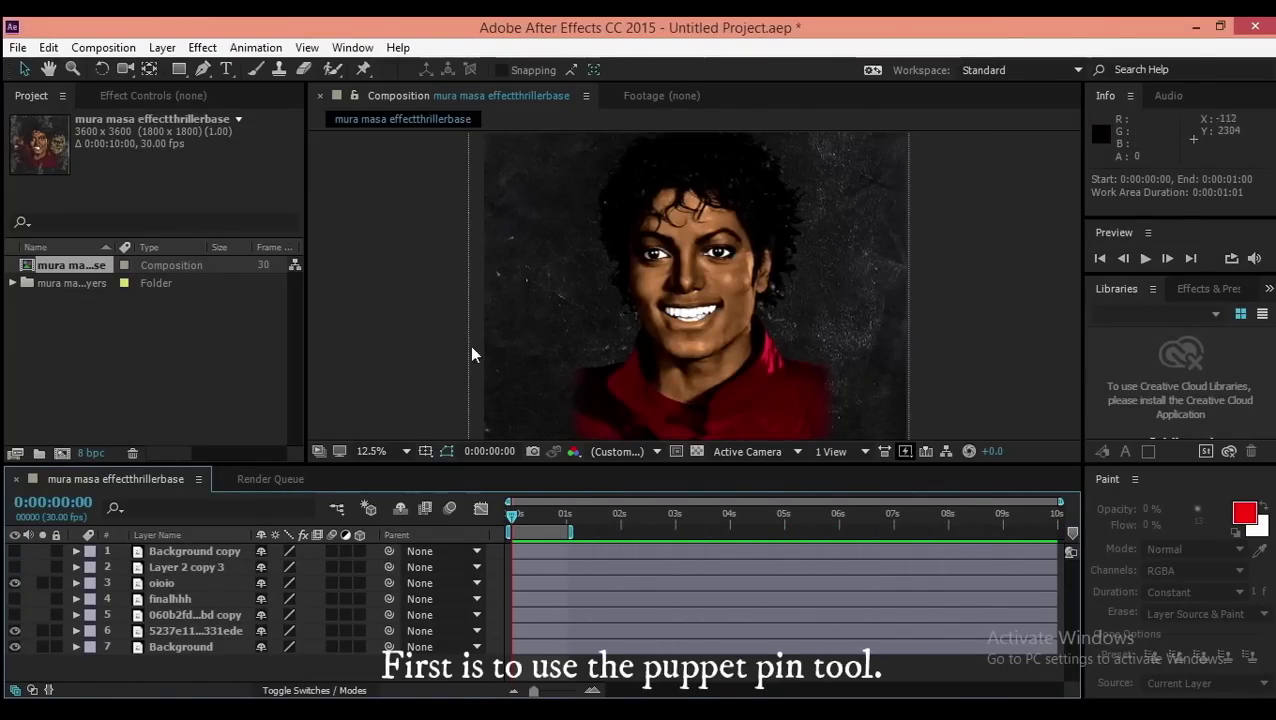
Place Puppet pins around the outer edge of the shoulders and chest on the oioio layer
left_click(363, 69)
left_click(100, 583)
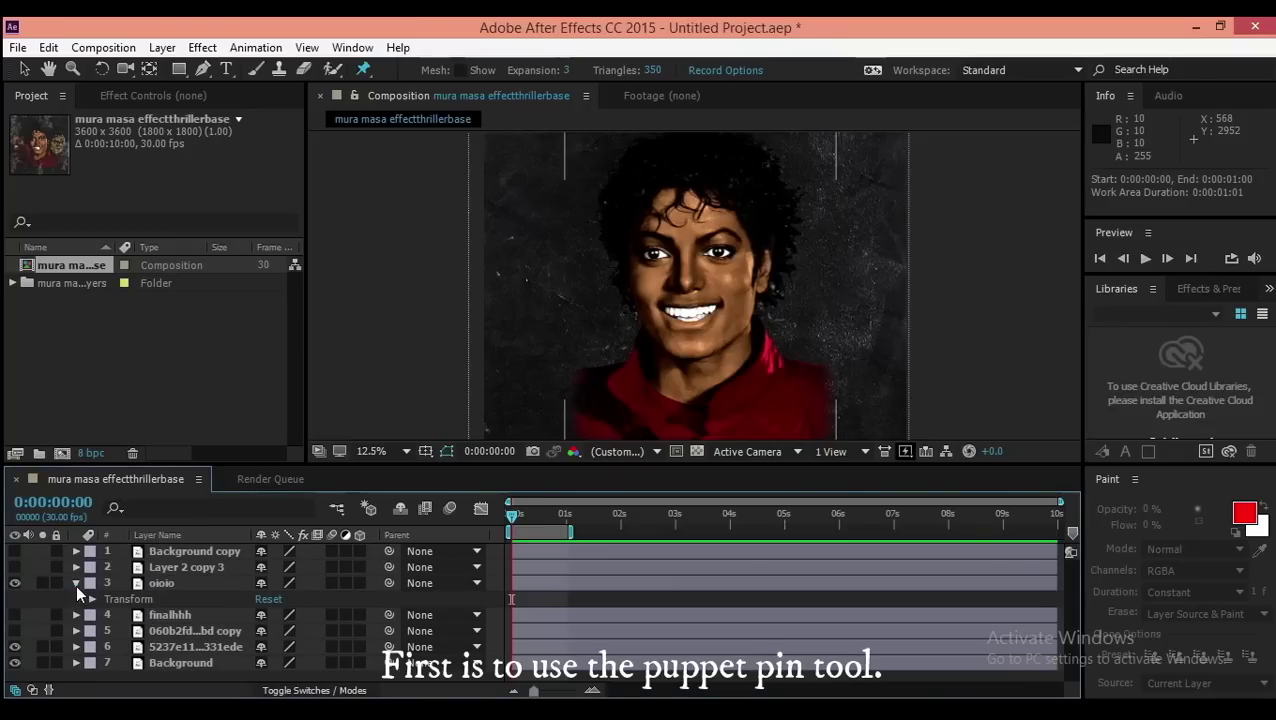
left_click(832, 320)
left_click(839, 352)
left_click(831, 384)
left_click(769, 398)
left_click(668, 396)
left_click(586, 383)
left_click(578, 355)
left_click(585, 315)
Place Puppet pins up the left side of the neck and face and around the hair outline of oioio
left_click(626, 308)
left_click(624, 227)
left_click_drag(630, 199, 669, 255)
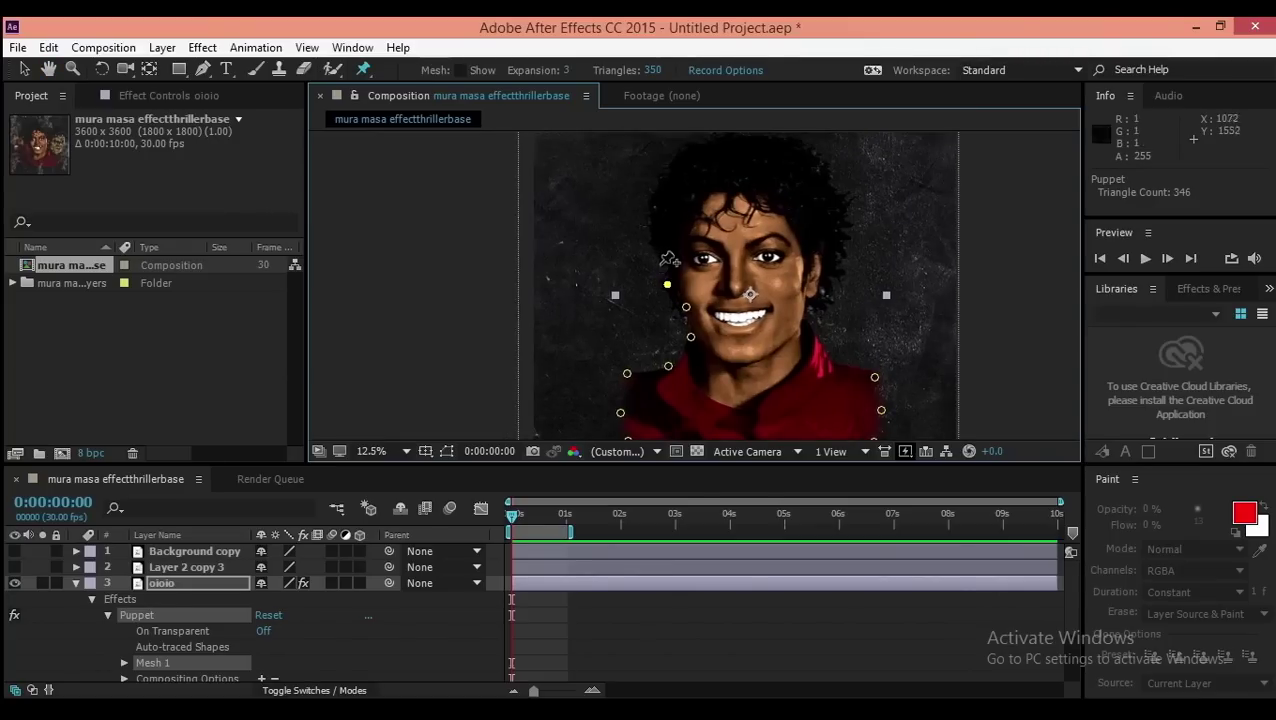
left_click(654, 254)
left_click(646, 219)
left_click_drag(706, 195, 692, 256)
left_click(646, 231)
left_click(676, 204)
Pin the right side of the neck and collar on oioio, and add pins on the jaw and inside the chest
left_click(825, 311)
left_click(807, 363)
left_click(787, 366)
left_click_drag(792, 386, 803, 406)
key("ctrl+z")
left_click_drag(868, 432, 779, 379)
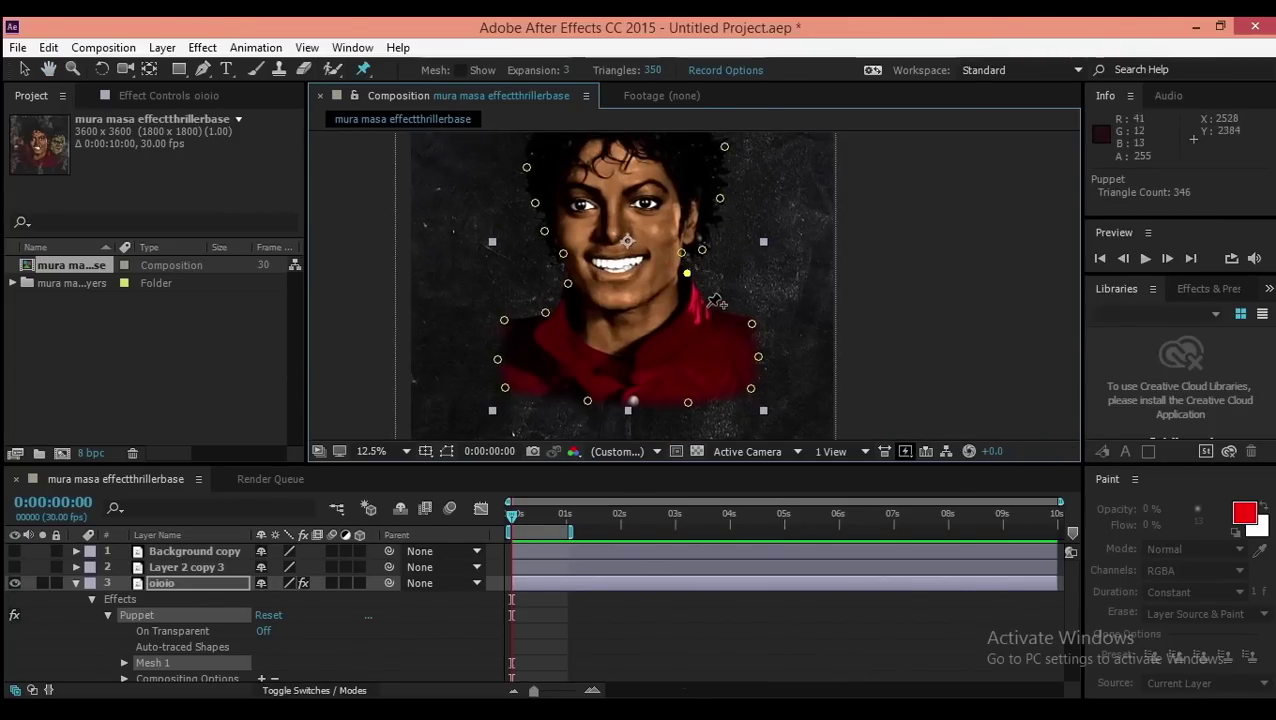
left_click(703, 354)
left_click(542, 353)
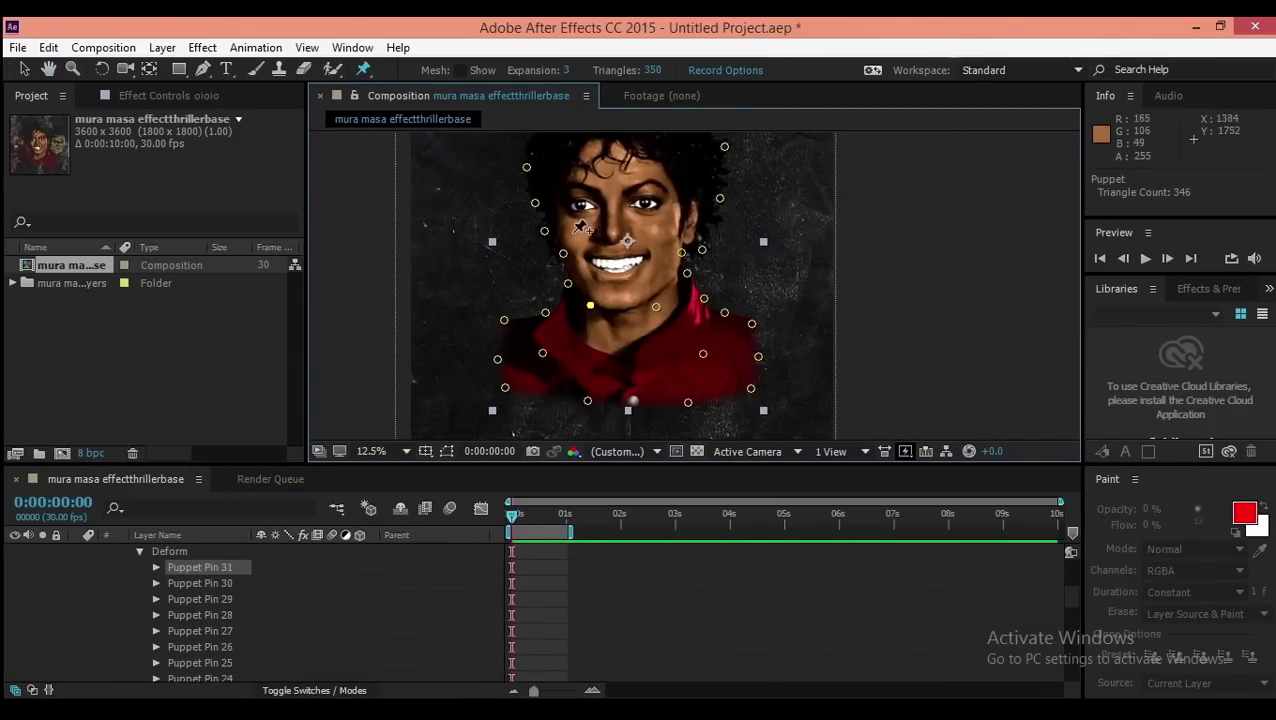
Add Puppet pins inside the oioio portrait on the cheeks, nose, mouth, forehead and hair
left_click(612, 224)
left_click_drag(612, 185, 627, 260)
left_click(597, 225)
left_click(664, 226)
left_click(628, 190)
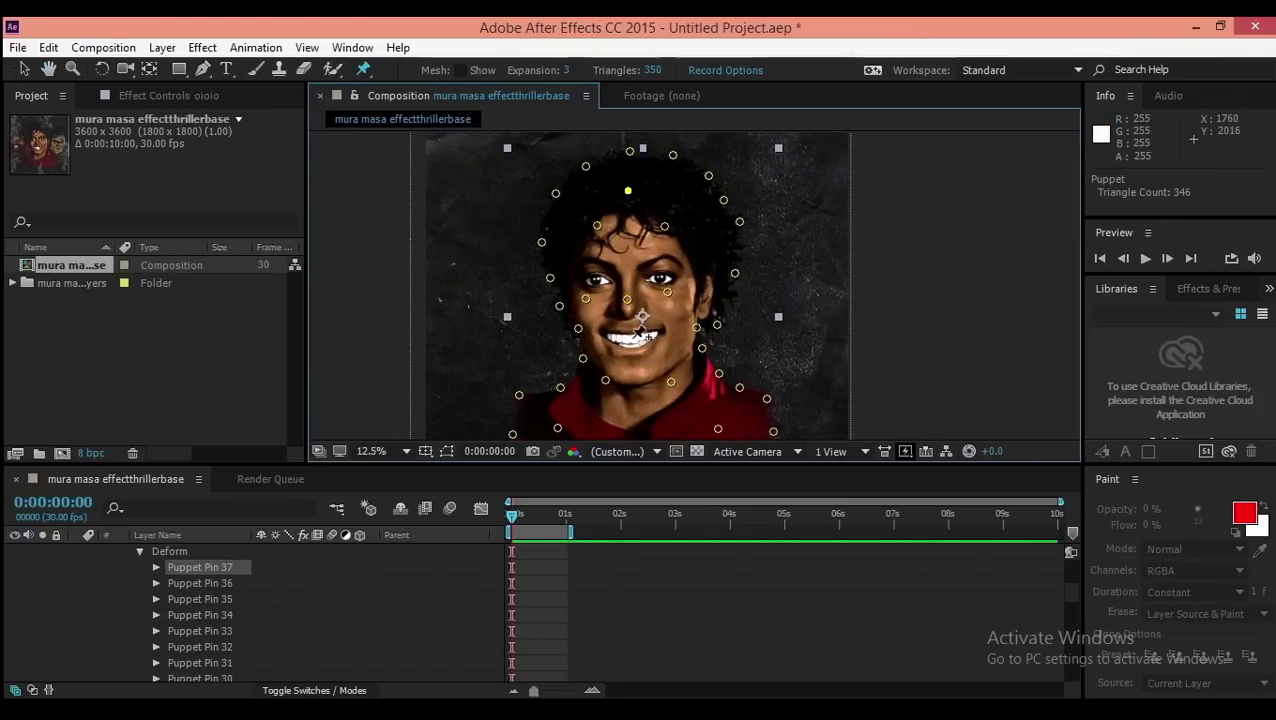
left_click(672, 329)
Select all the inner pins of the face, hair and chest and shift them slightly left at frame 13
left_click(628, 191)
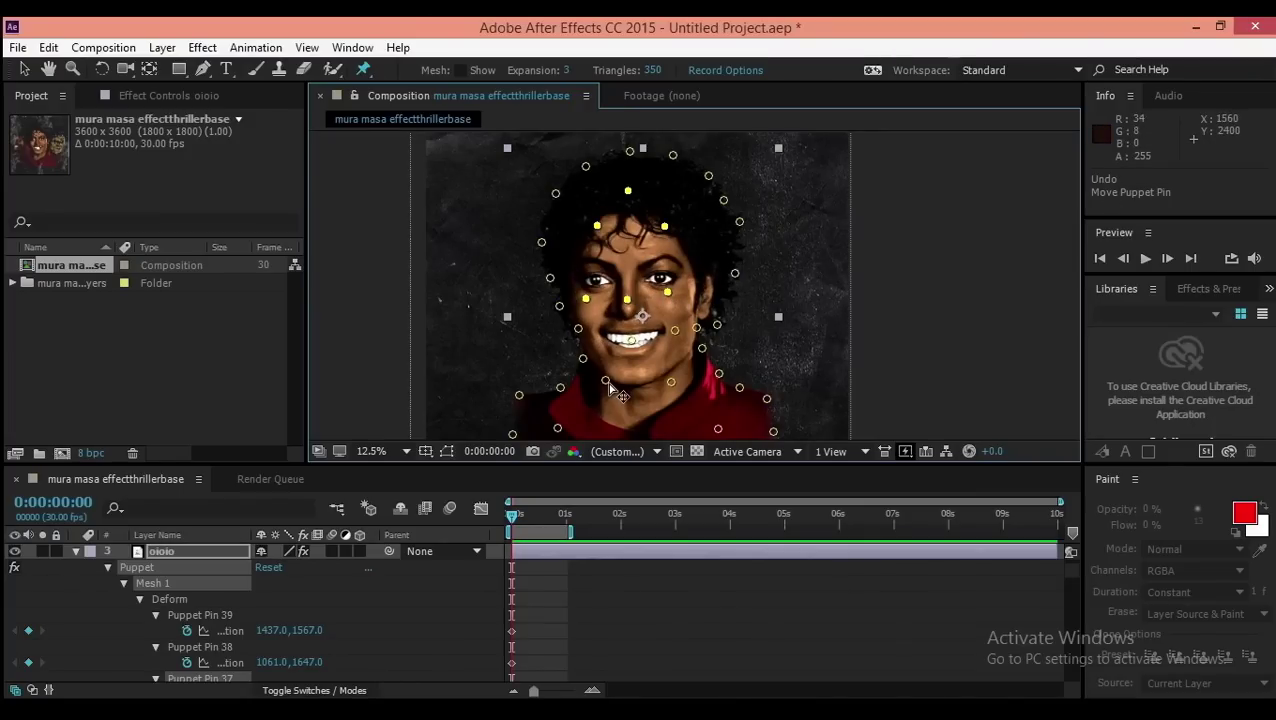
left_click(634, 342)
left_click(675, 332, "shift")
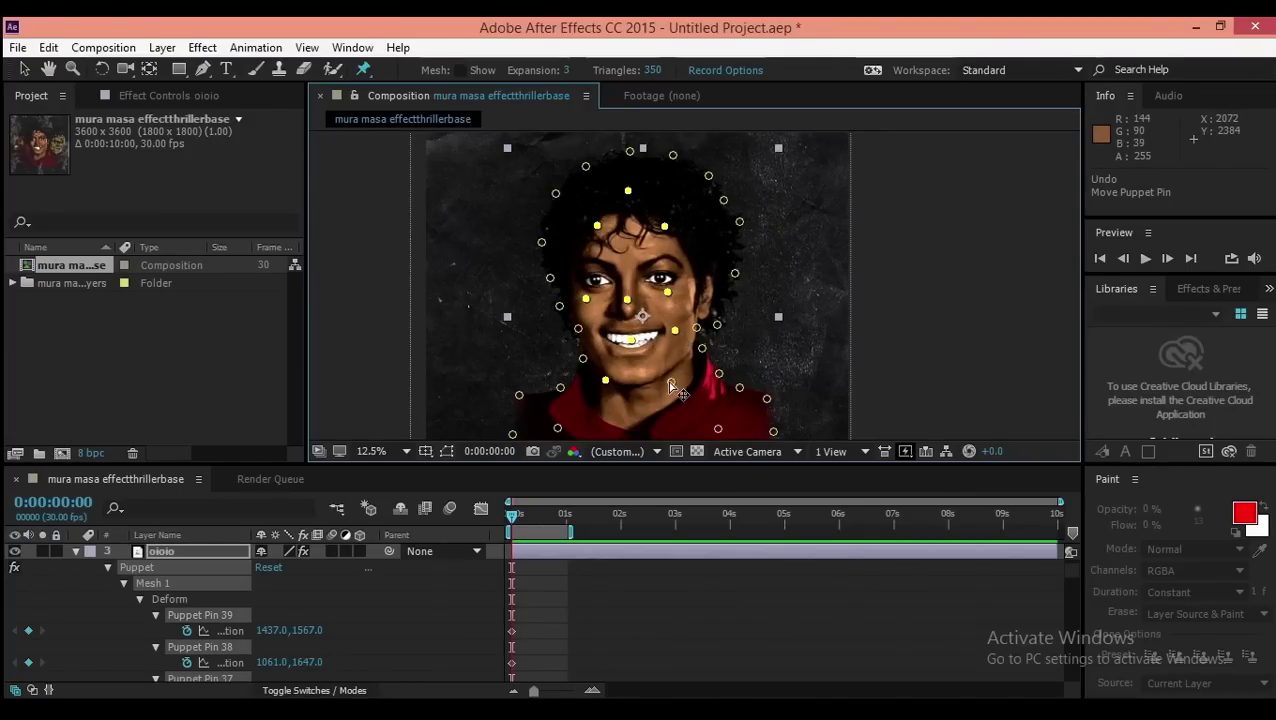
left_click_drag(627, 381, 603, 241)
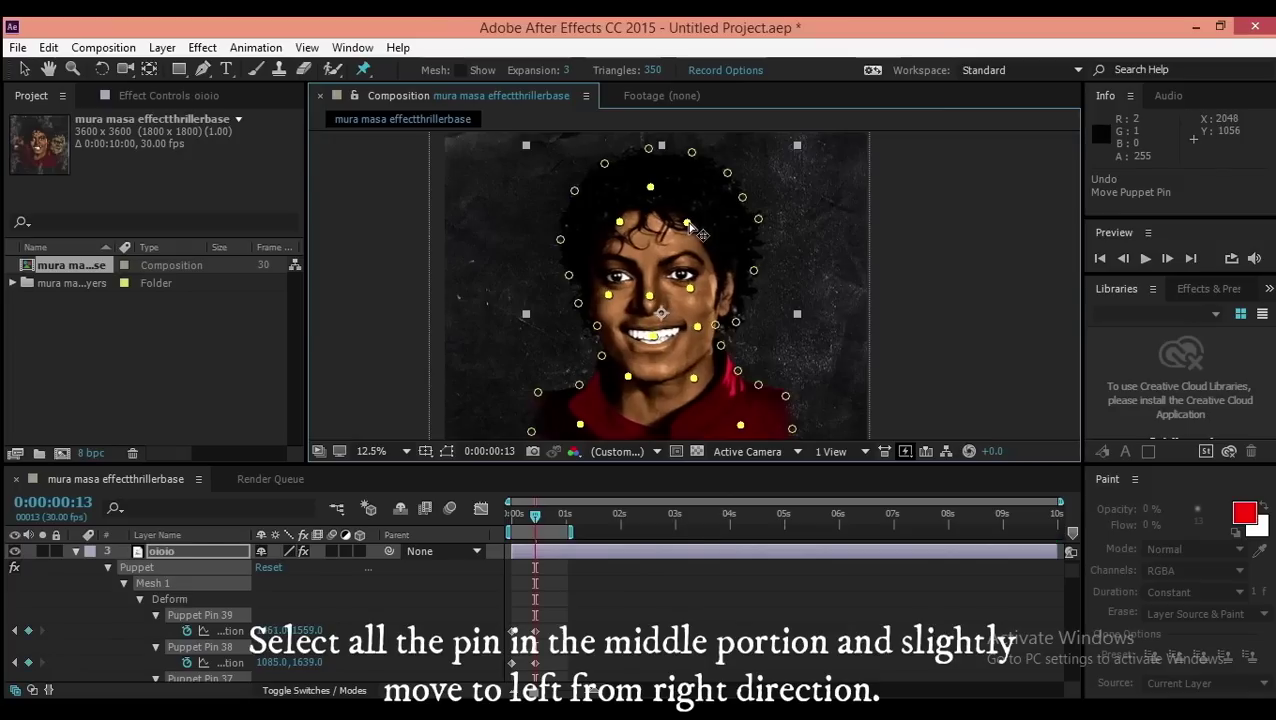
mouse_move(535, 515)
left_mouse_down()
mouse_move(503, 527)
mouse_move(535, 520)
left_mouse_up()
left_click_drag(647, 303, 644, 303)
left_click_drag(533, 516, 481, 513)
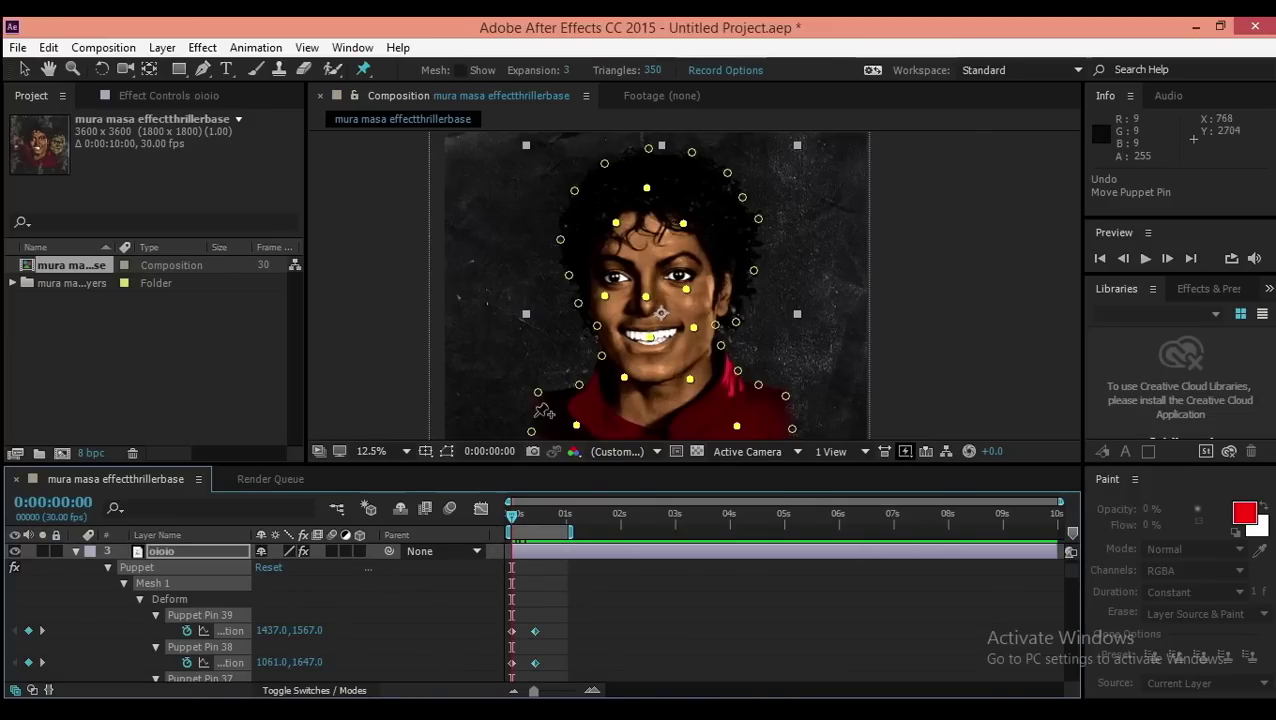
Copy the first-frame keyframes of all oioio puppet pins and paste them at frame 27 to make the motion loop
mouse_move(520, 623)
left_mouse_down()
mouse_move(495, 688)
mouse_move(502, 611)
left_mouse_up()
key("ctrl+c")
left_click_drag(513, 518, 563, 518)
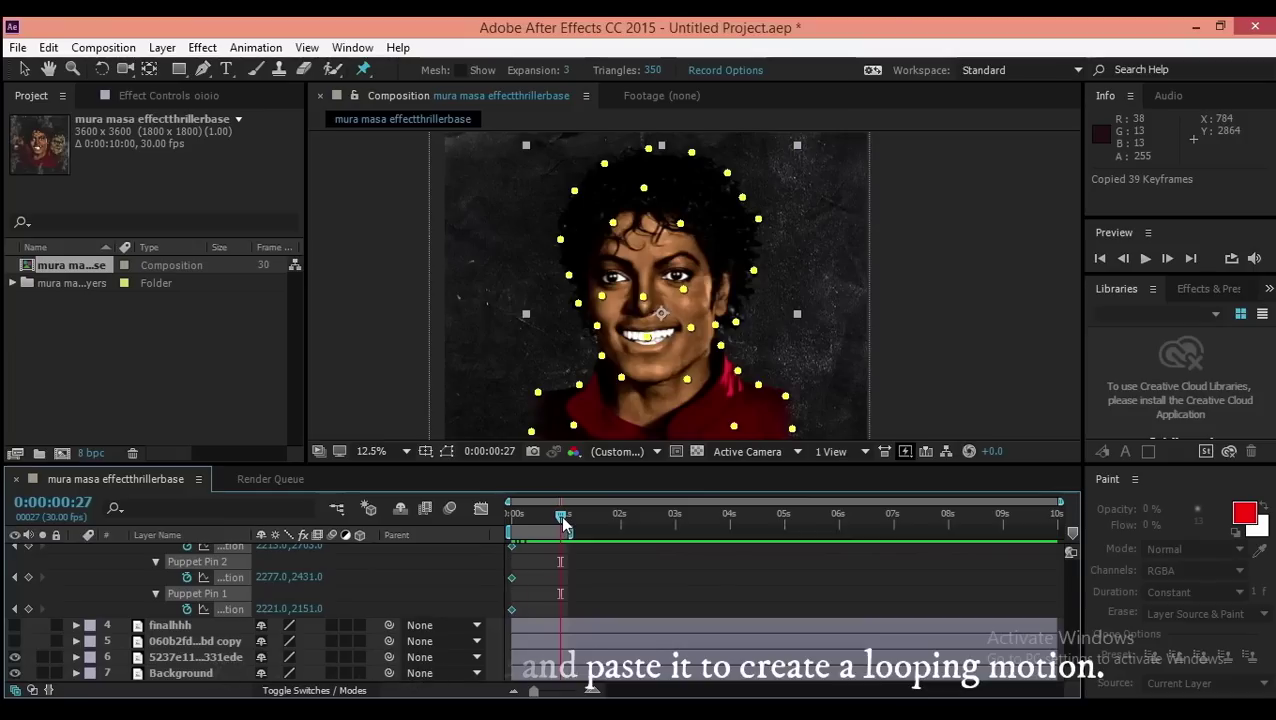
key("ctrl+v")
scroll(1041, 557, "up", 15)
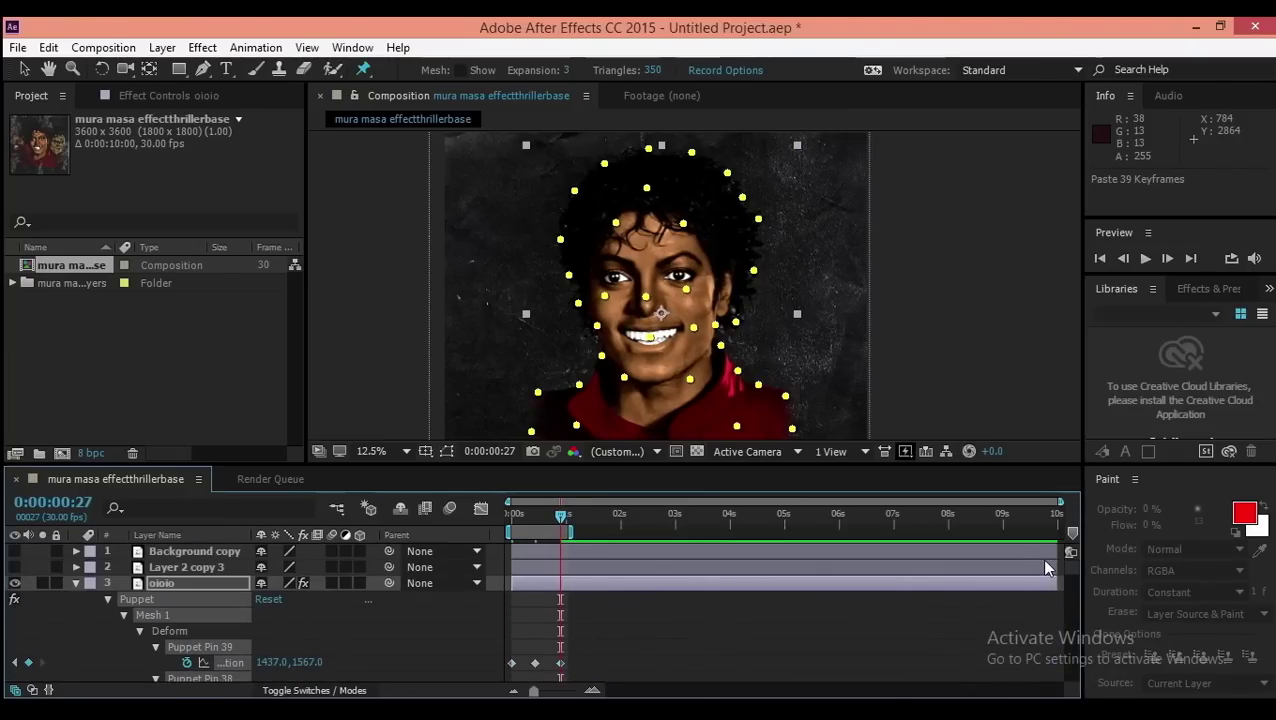
At frame 13, deselect the inner face, hair and chest pins so only the outline pins stay selected
left_click_drag(561, 515, 537, 527)
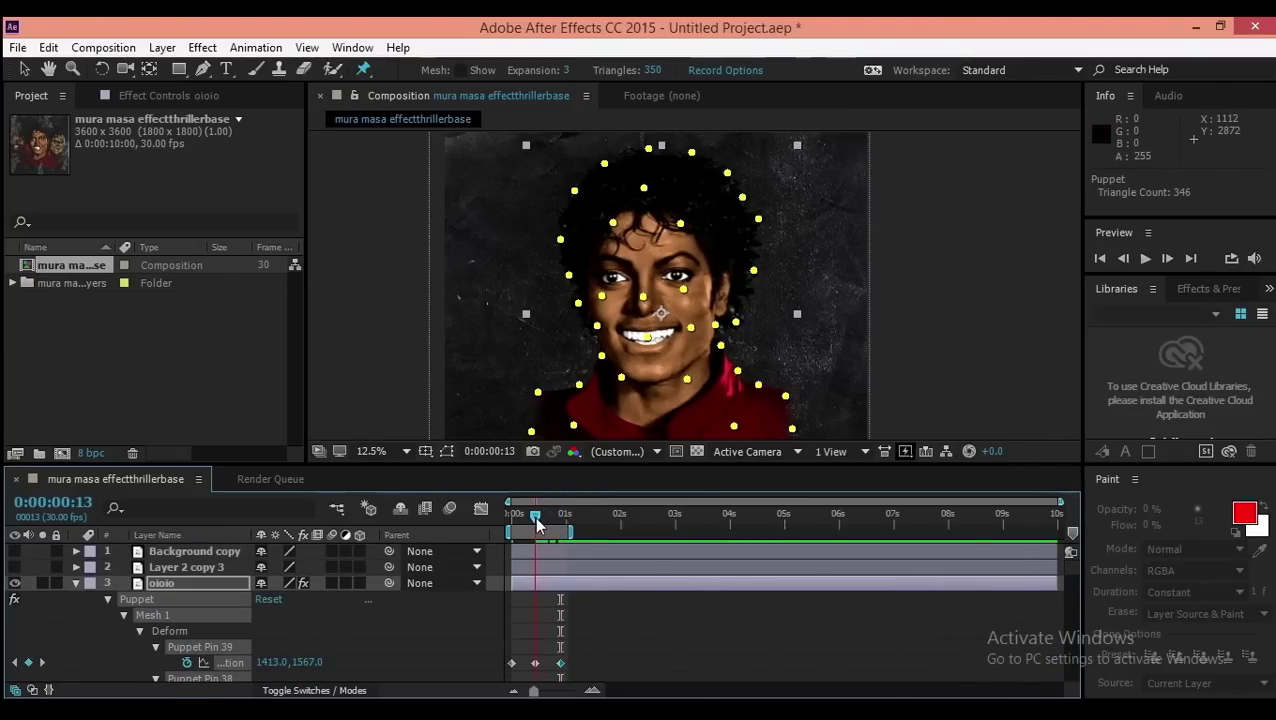
left_click(613, 222)
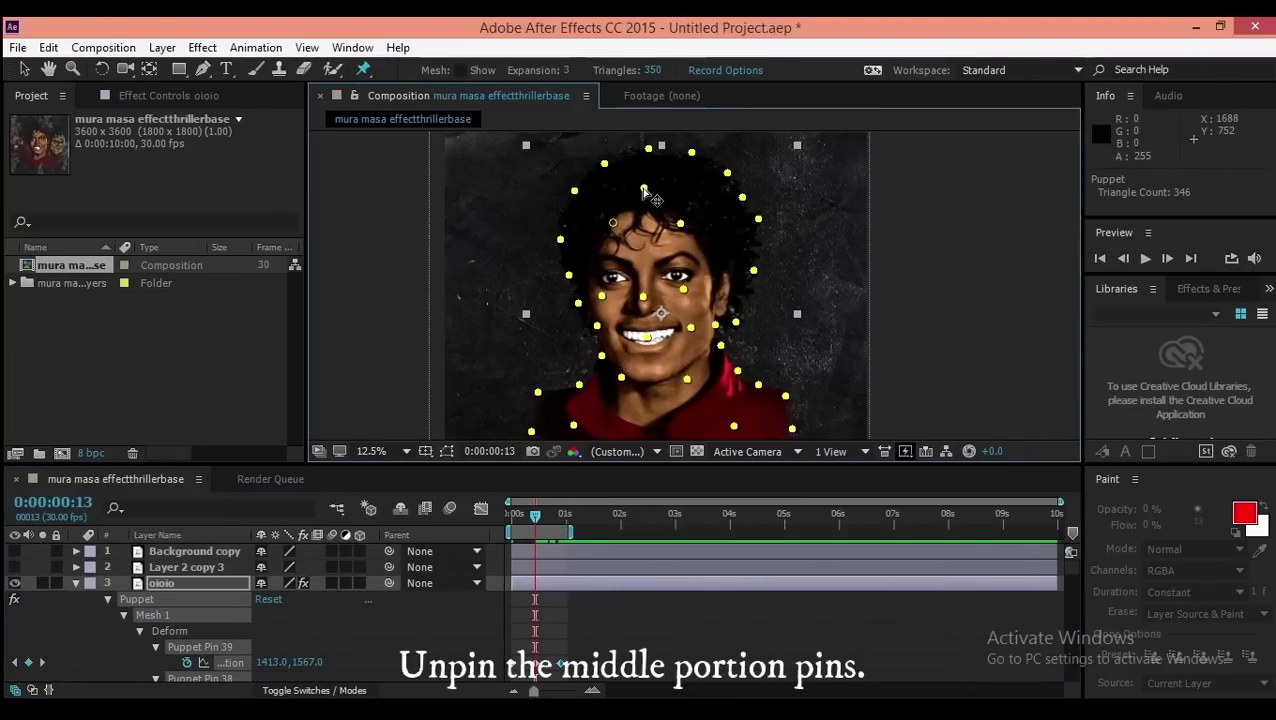
left_click(680, 224, "shift")
left_click(601, 297, "shift")
left_click(683, 289, "shift")
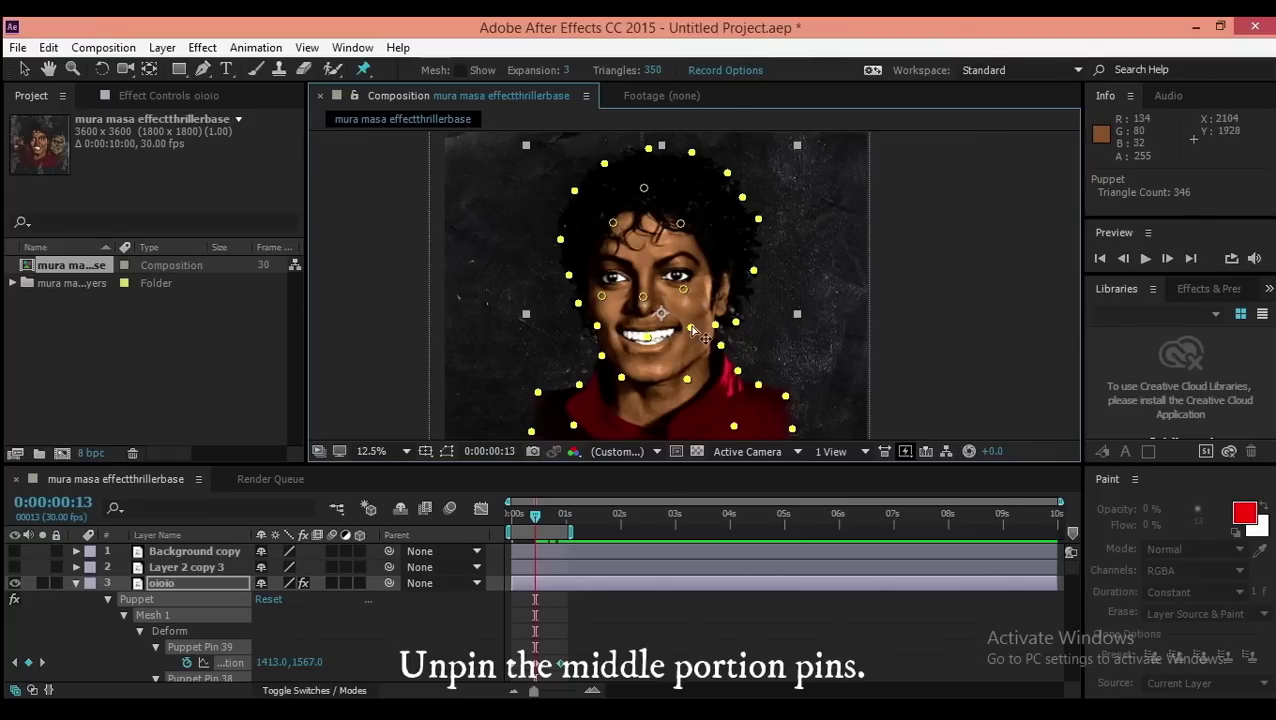
left_click(690, 327, "shift")
left_click(647, 337, "shift")
left_click(621, 379, "shift")
left_click(687, 380, "shift")
left_click(573, 426, "shift")
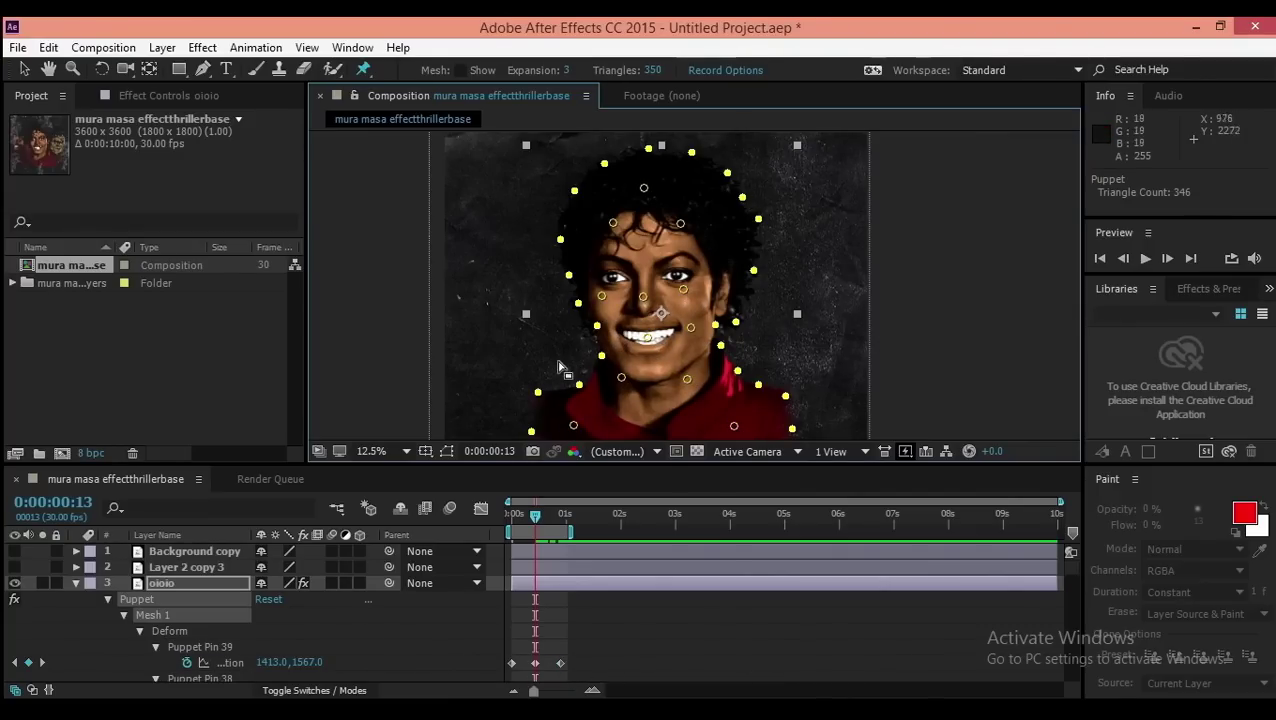
At frame 13, shift the outline pins slightly right, opposite to the inner pins, undoing moves that go wrong
mouse_move(535, 517)
left_mouse_down()
mouse_move(507, 521)
mouse_move(537, 530)
left_mouse_up()
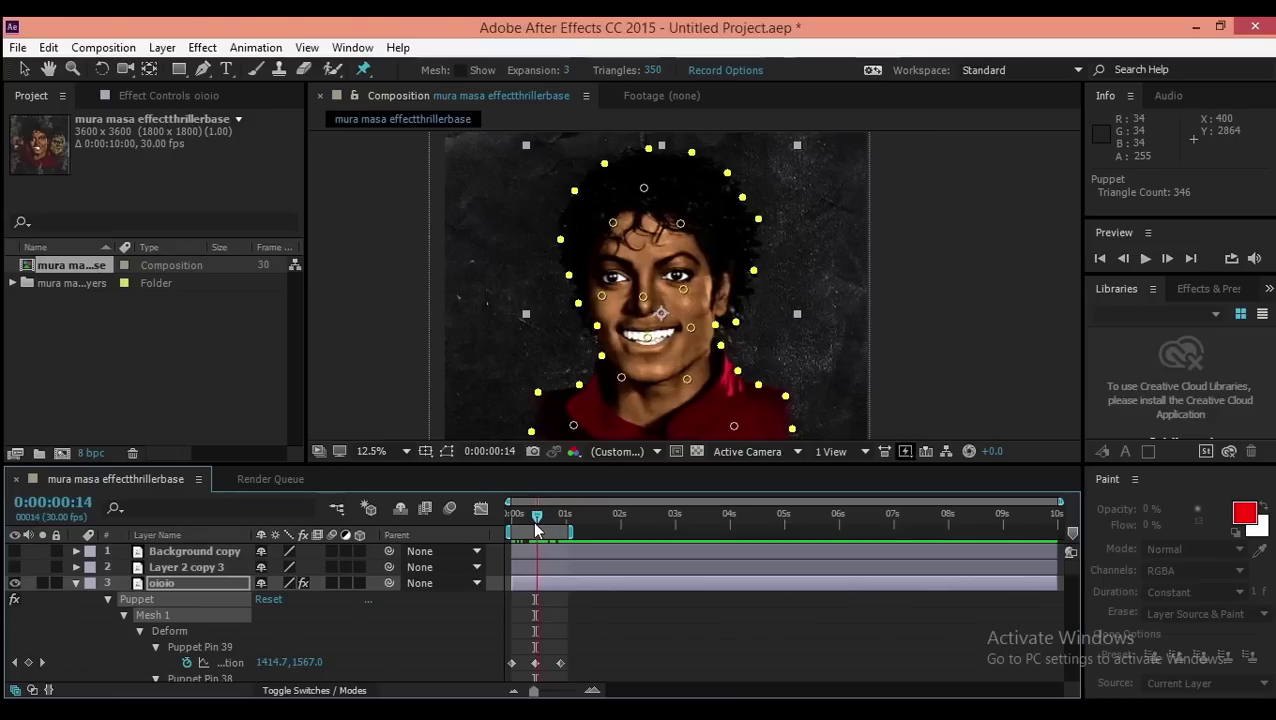
left_click_drag(778, 273, 783, 273)
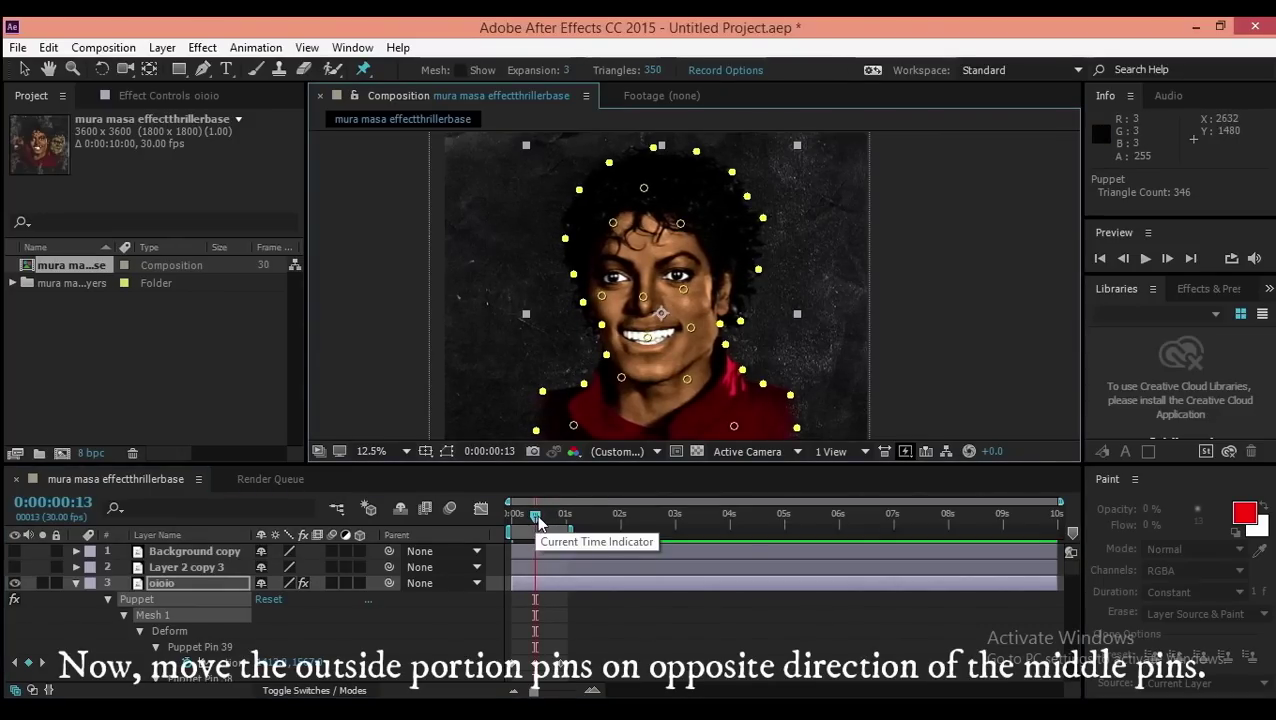
key("ctrl+z")
left_click_drag(752, 273, 758, 274)
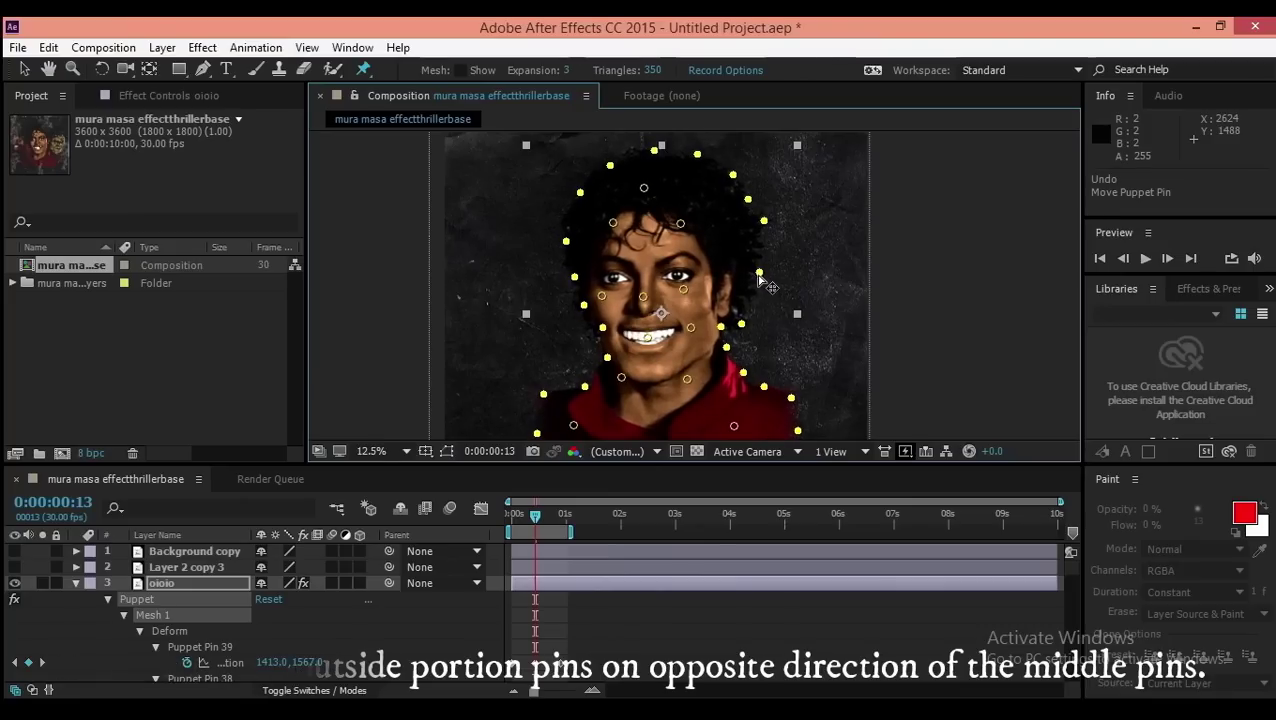
left_click_drag(535, 516, 508, 519)
key("ctrl+z")
key("ctrl+z")
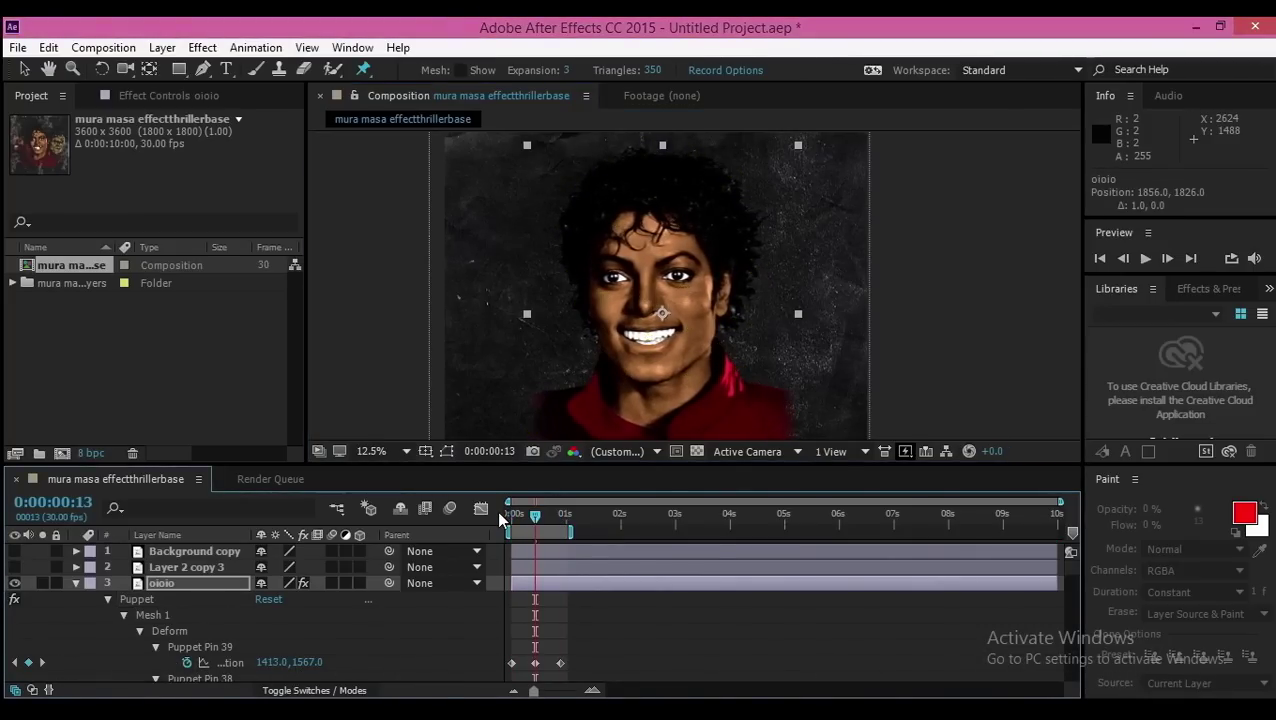
Preview the oioio loop and nudge the left cheek pin slightly right at frame 13
key("space")
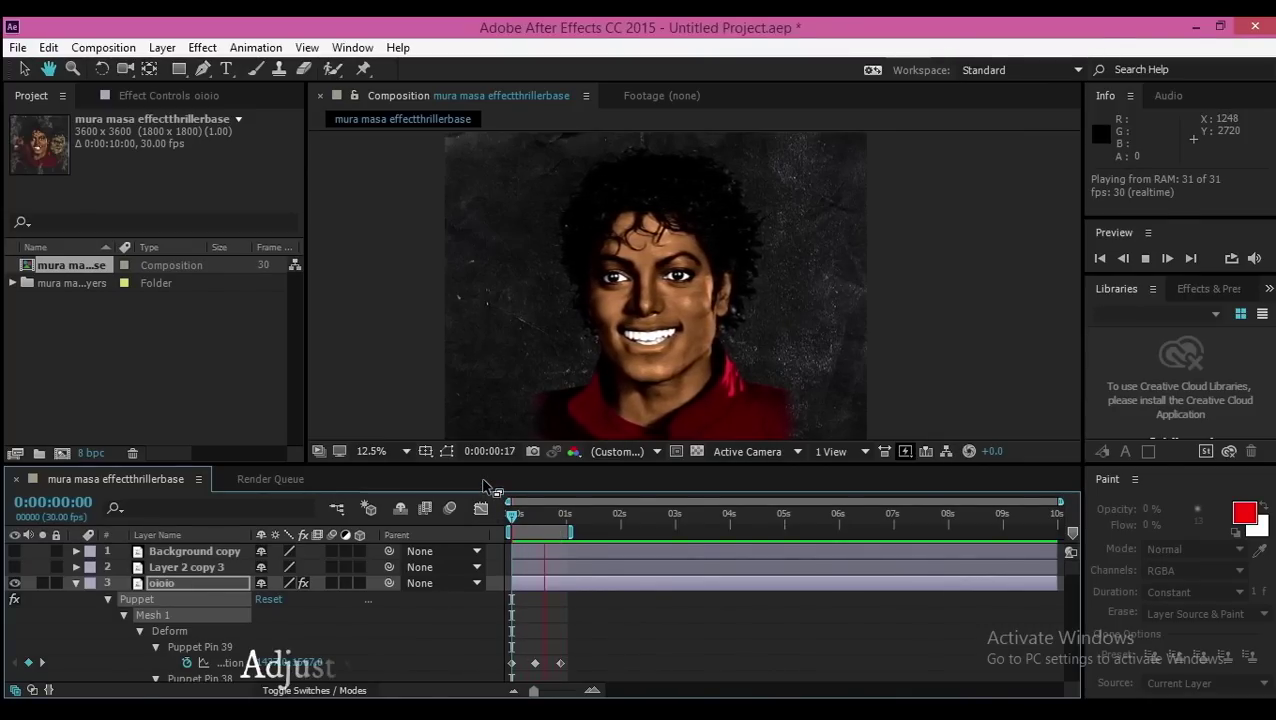
key("space")
left_click(538, 514)
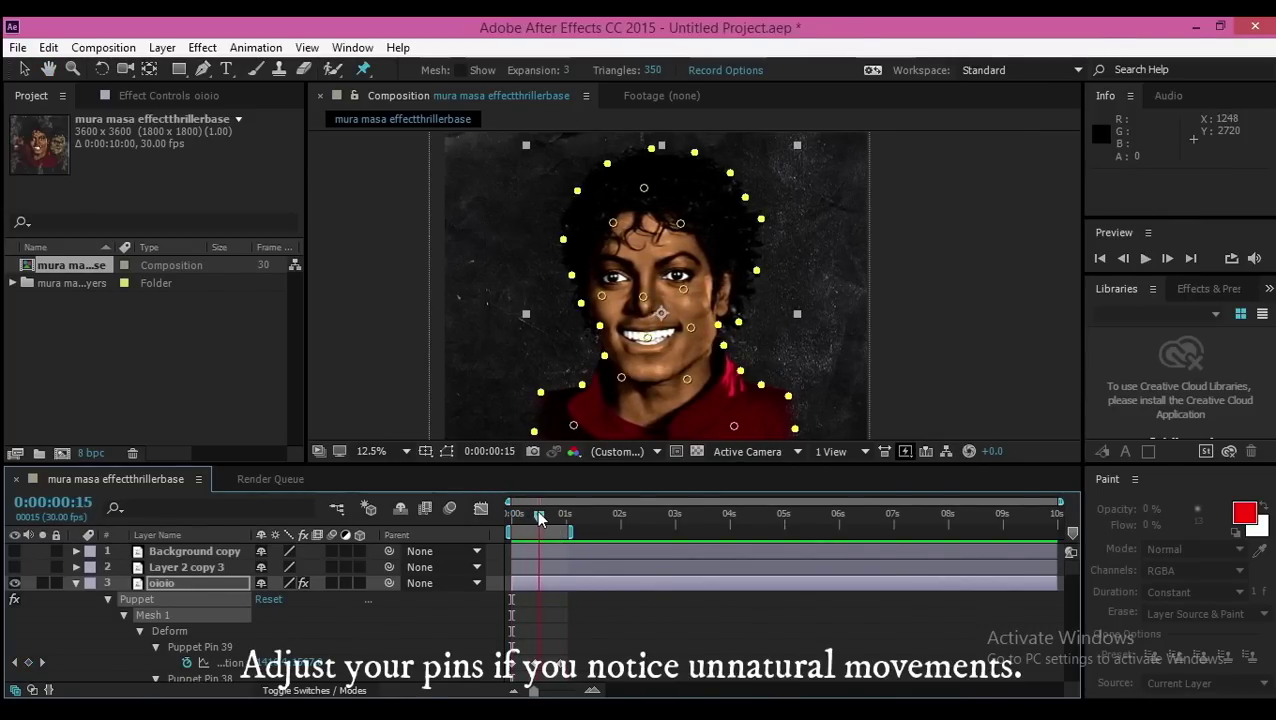
left_click(535, 515)
left_click_drag(602, 297, 605, 297)
left_click_drag(535, 516, 499, 514)
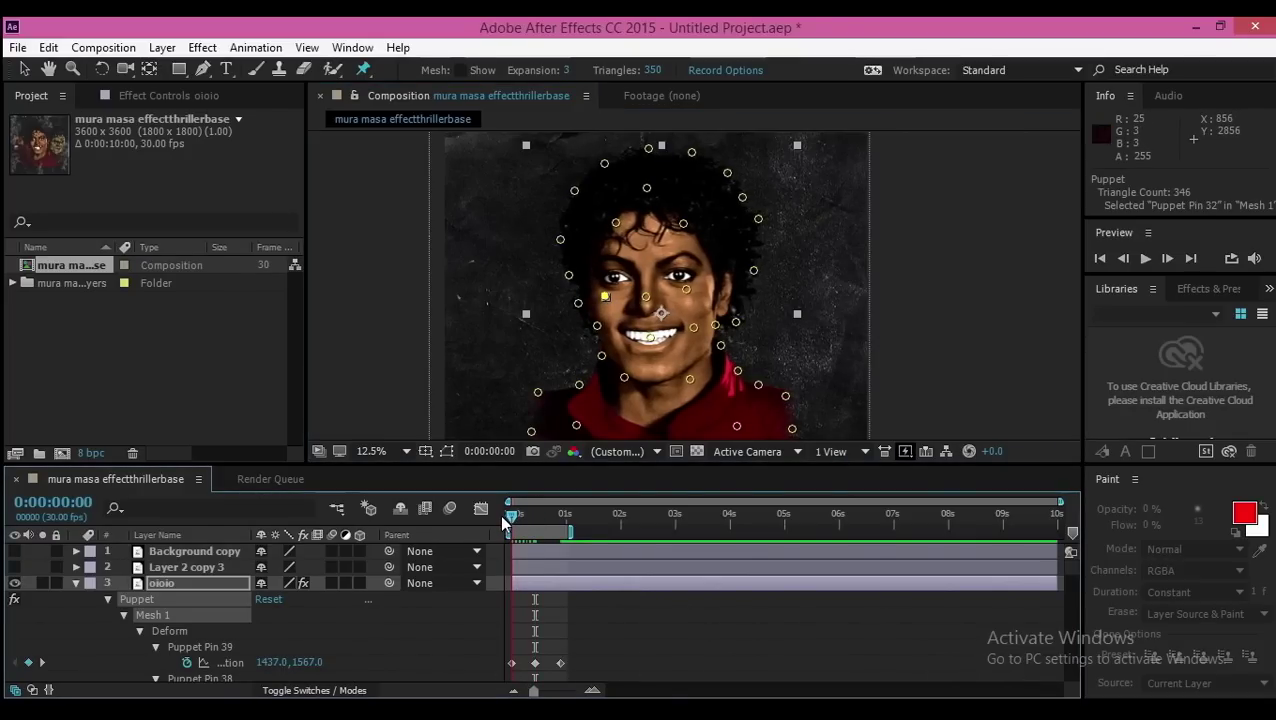
Apply Easy Ease to all the oioio puppet pin keyframes and preview the animation
key("space")
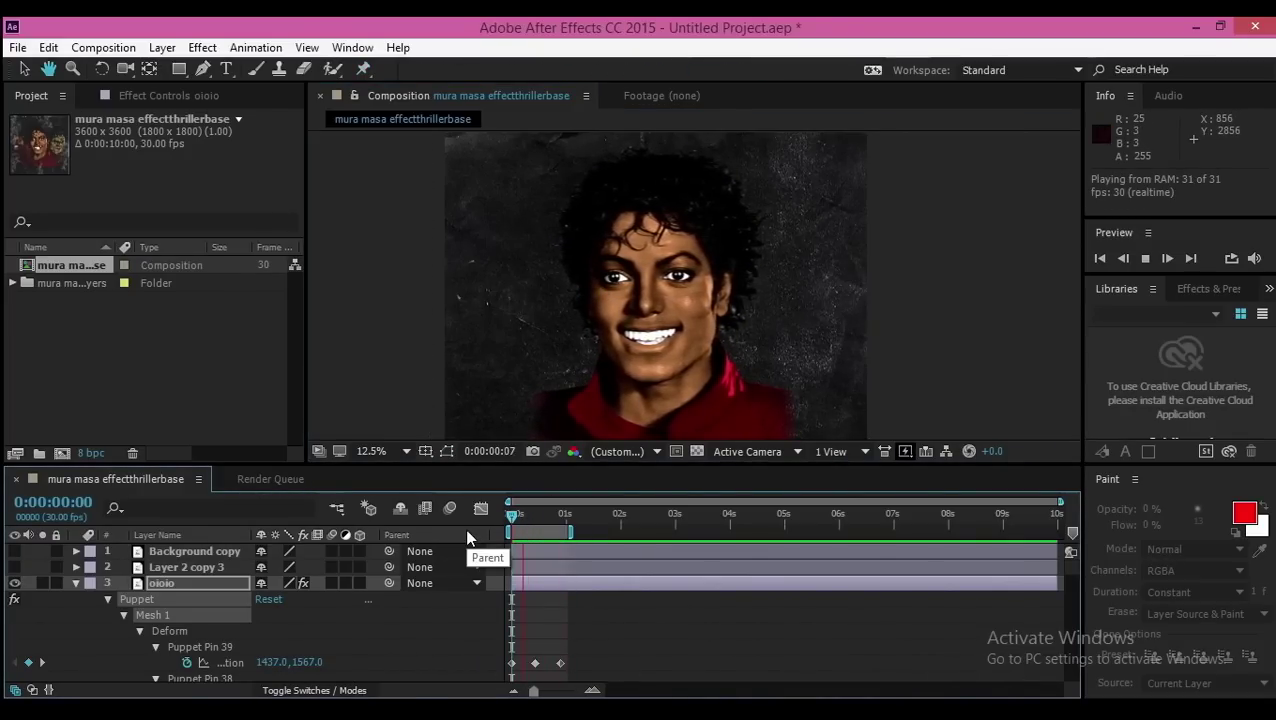
key("space")
left_click_drag(566, 638, 507, 614)
key("F9")
key("space")
key("space")
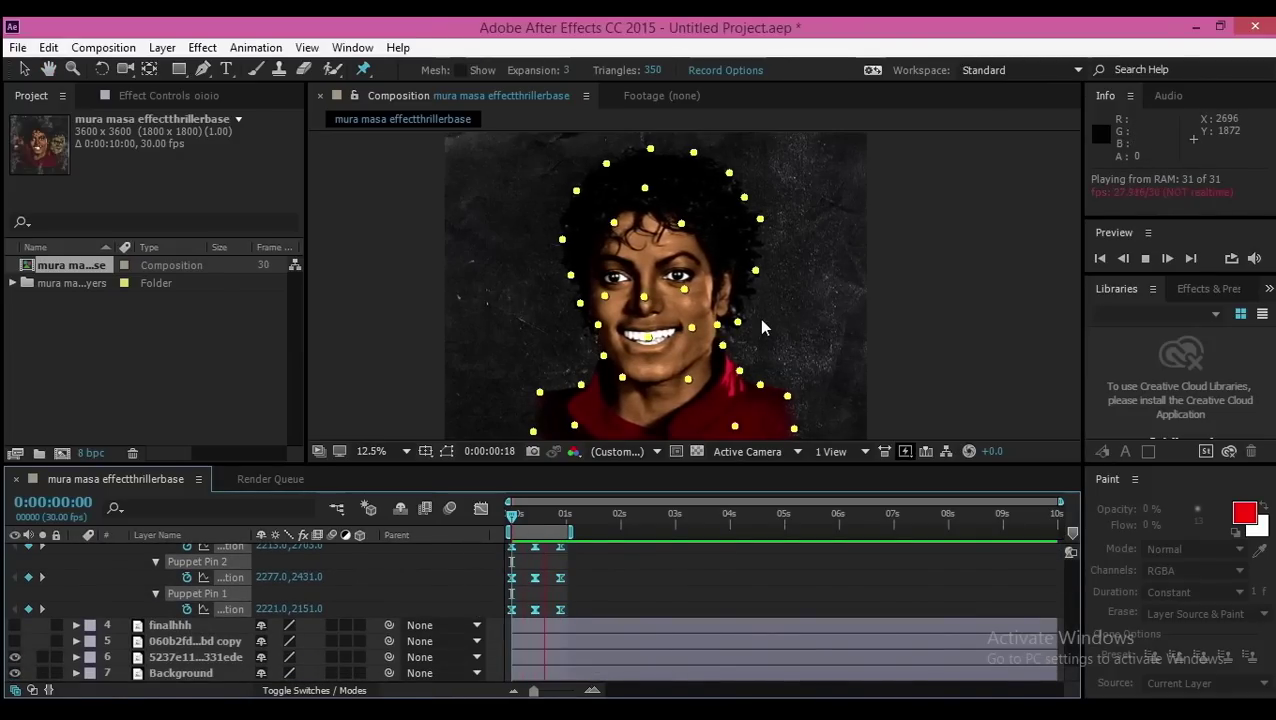
Collapse and hide the oioio layer, then show and select the finalhhh layer
key("u")
left_click(15, 599)
left_click(15, 583)
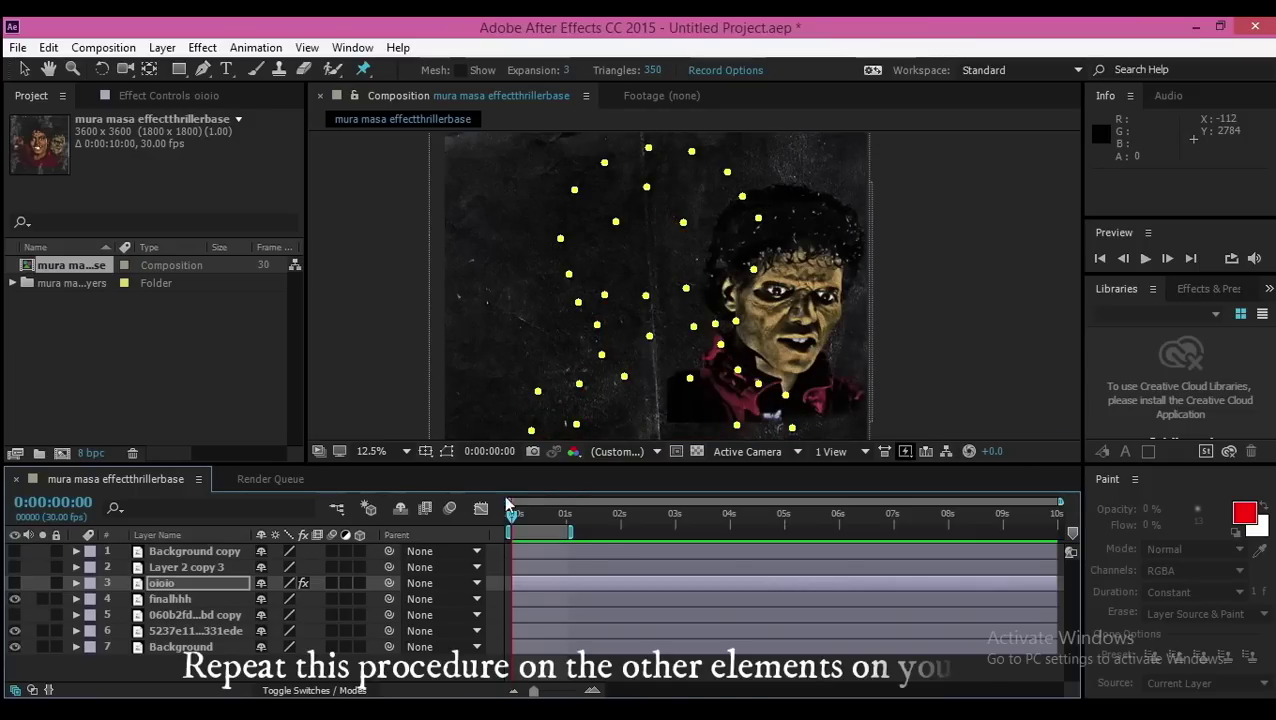
left_click(175, 599)
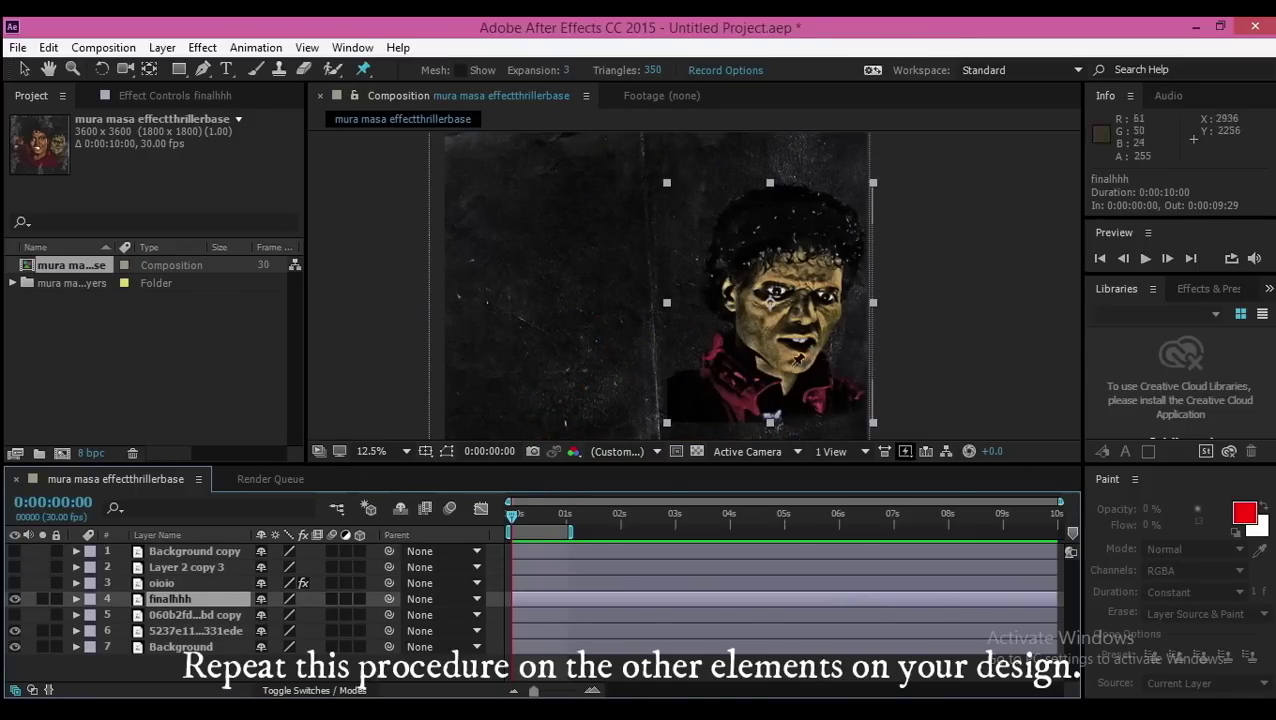
Place Puppet pins along the right shoulder, collar and right side of the face on the finalhhh layer
left_click(859, 400)
left_click(860, 381)
left_click(838, 376)
left_click(824, 367)
left_click(820, 348)
left_click(833, 326)
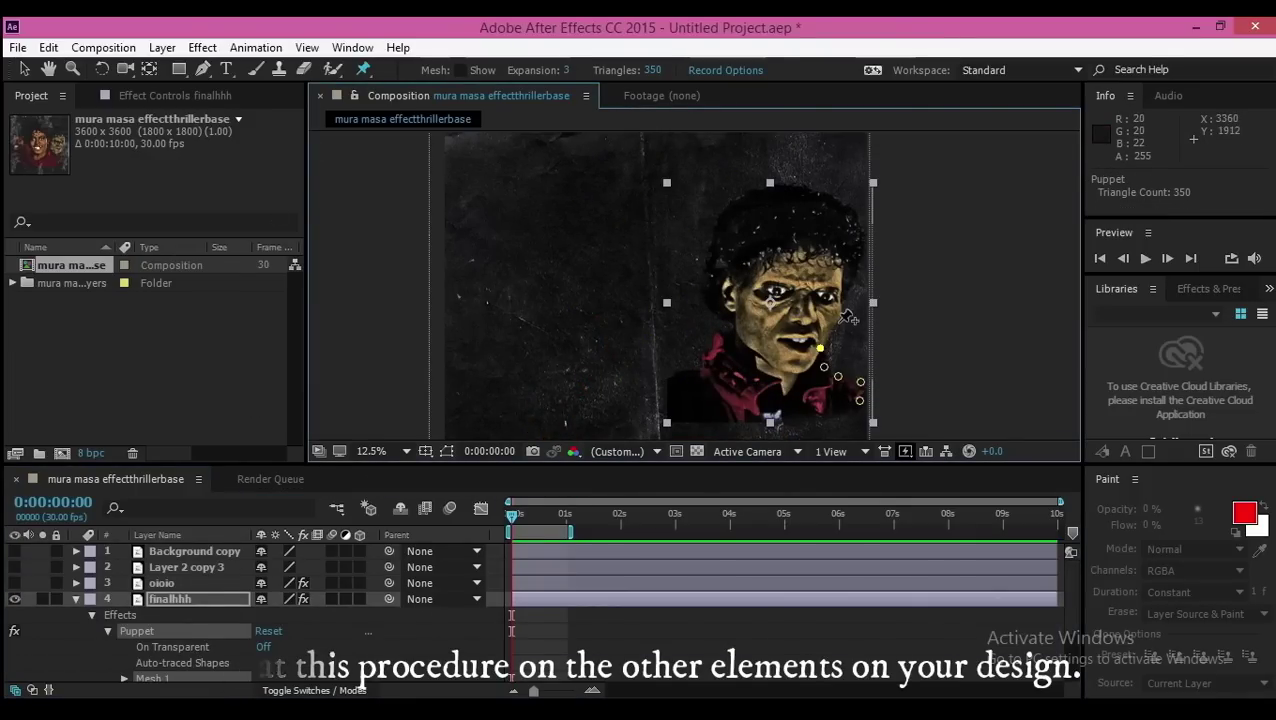
left_click(838, 309)
Continue pinning the finalhhh outline around the hair, left side of the face, left shoulder and bottom edge
left_click(744, 193)
left_click(717, 220)
left_click(709, 260)
left_click(709, 299)
left_click(732, 317)
left_click(712, 345)
left_click(702, 362)
left_click(676, 376)
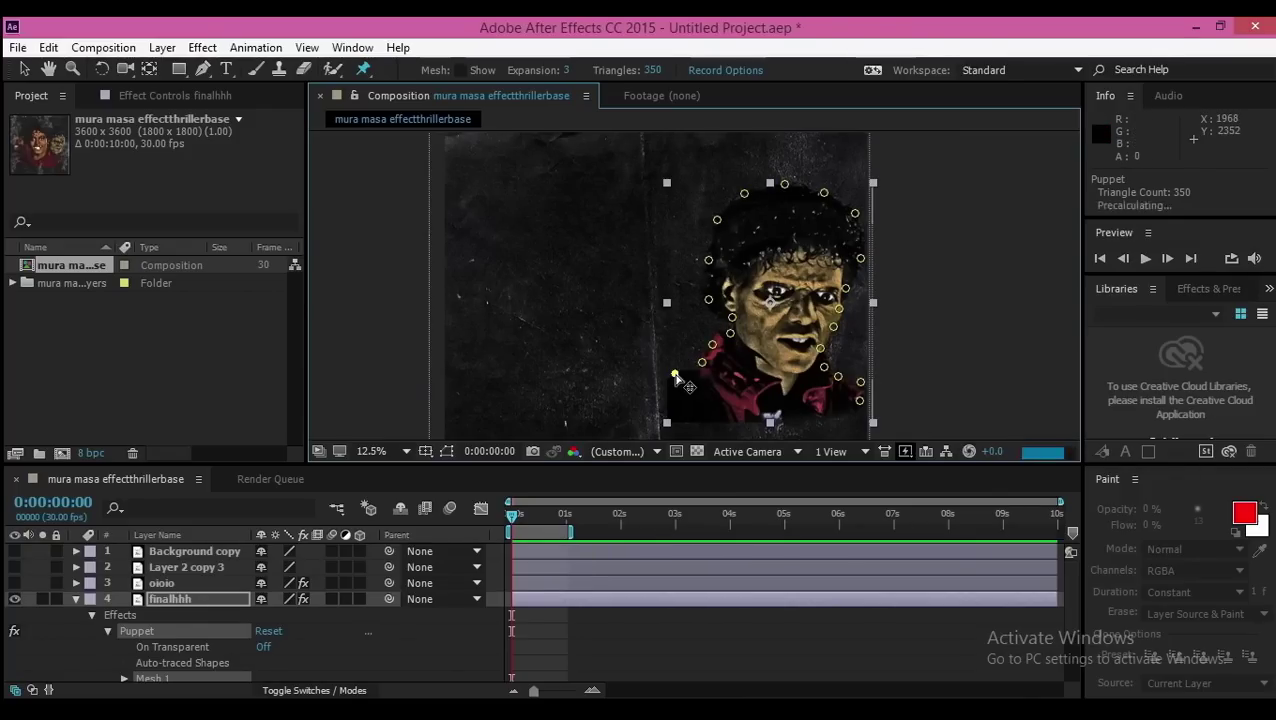
left_click(832, 415)
Add Puppet pins inside the finalhhh figure on the cheeks, forehead, hair, chin and chest
left_click(823, 309)
left_click(755, 309)
left_click(752, 262)
left_click(822, 260)
left_click(787, 219)
left_click(783, 364)
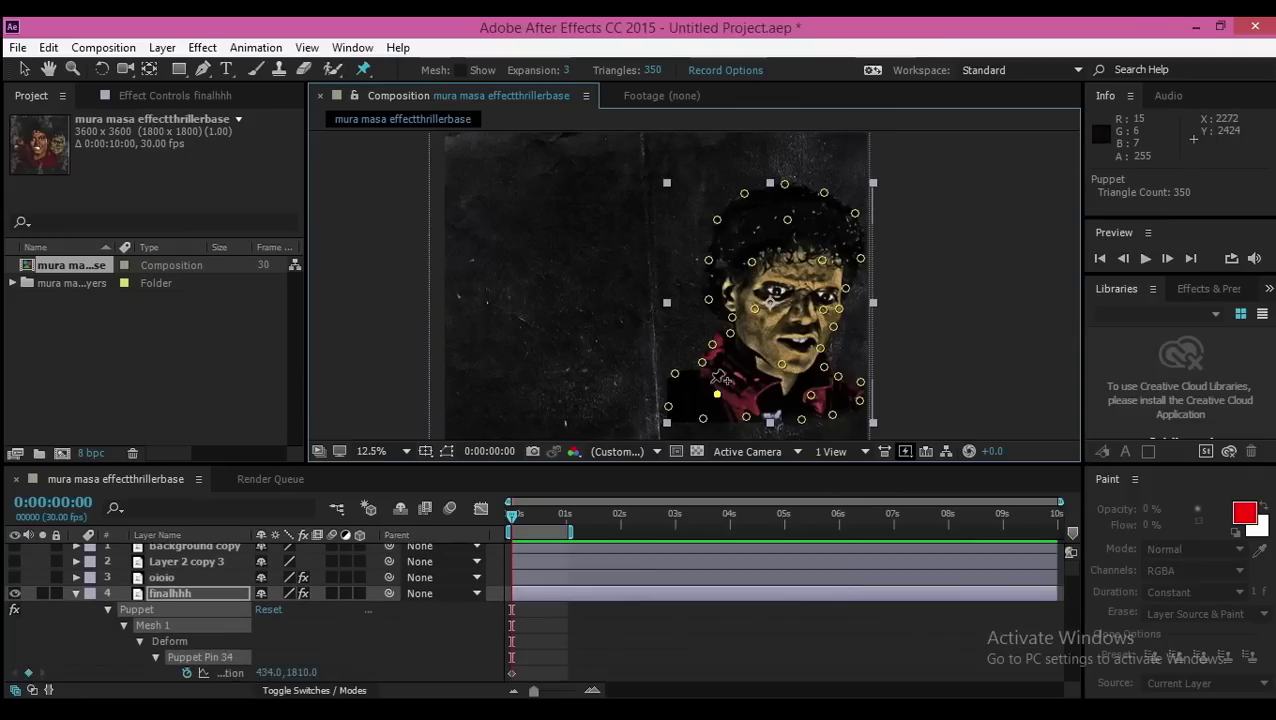
Shift the inner pins of finalhhh slightly left at frame 15 and show the oioio layer again
left_click_drag(503, 520, 537, 518)
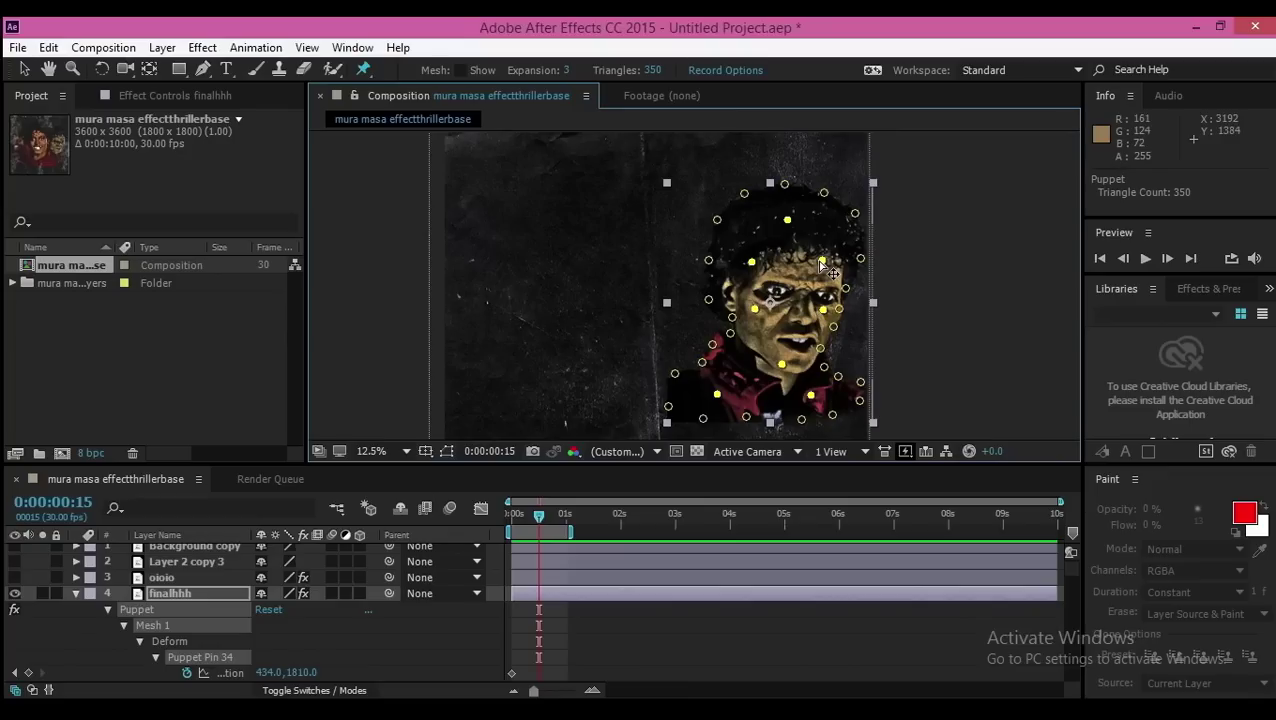
left_click_drag(820, 263, 816, 263)
left_click(13, 579)
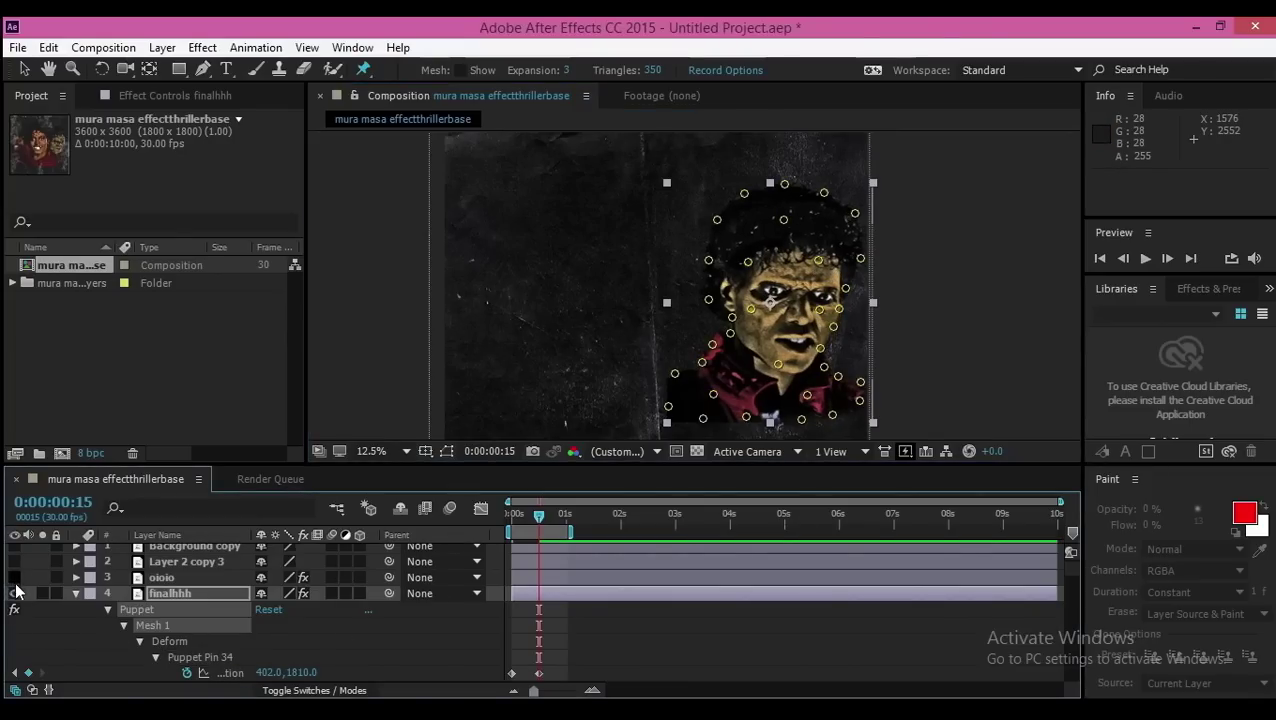
mouse_move(539, 517)
left_mouse_down()
mouse_move(461, 525)
mouse_move(538, 545)
mouse_move(430, 534)
mouse_move(530, 515)
mouse_move(540, 528)
left_mouse_up()
left_click_drag(526, 642, 548, 622)
left_click_drag(1073, 642, 1058, 606)
scroll(1050, 585, "up", 5)
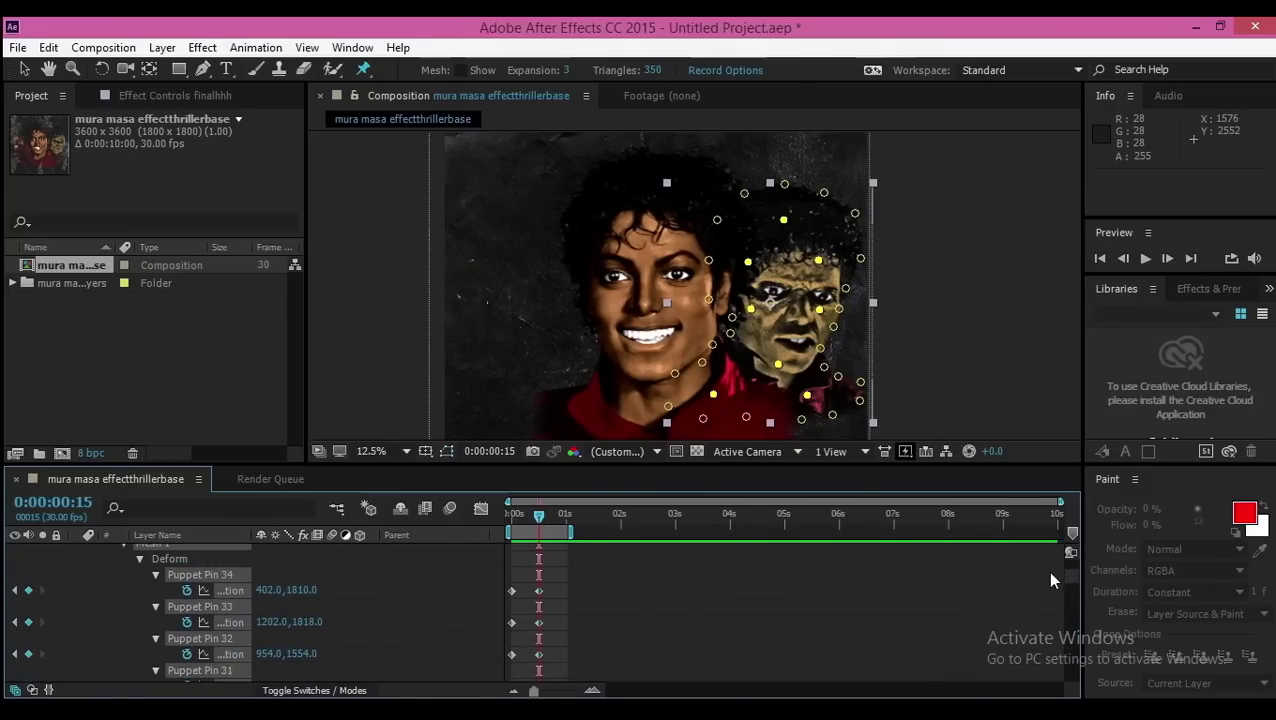
Copy the first-frame pin keyframes of finalhhh, paste them near the end of the work area, and preview the loop
left_click_drag(540, 516, 478, 514)
key("space")
left_click_drag(522, 600, 481, 657)
scroll(300, 610, "down", 15)
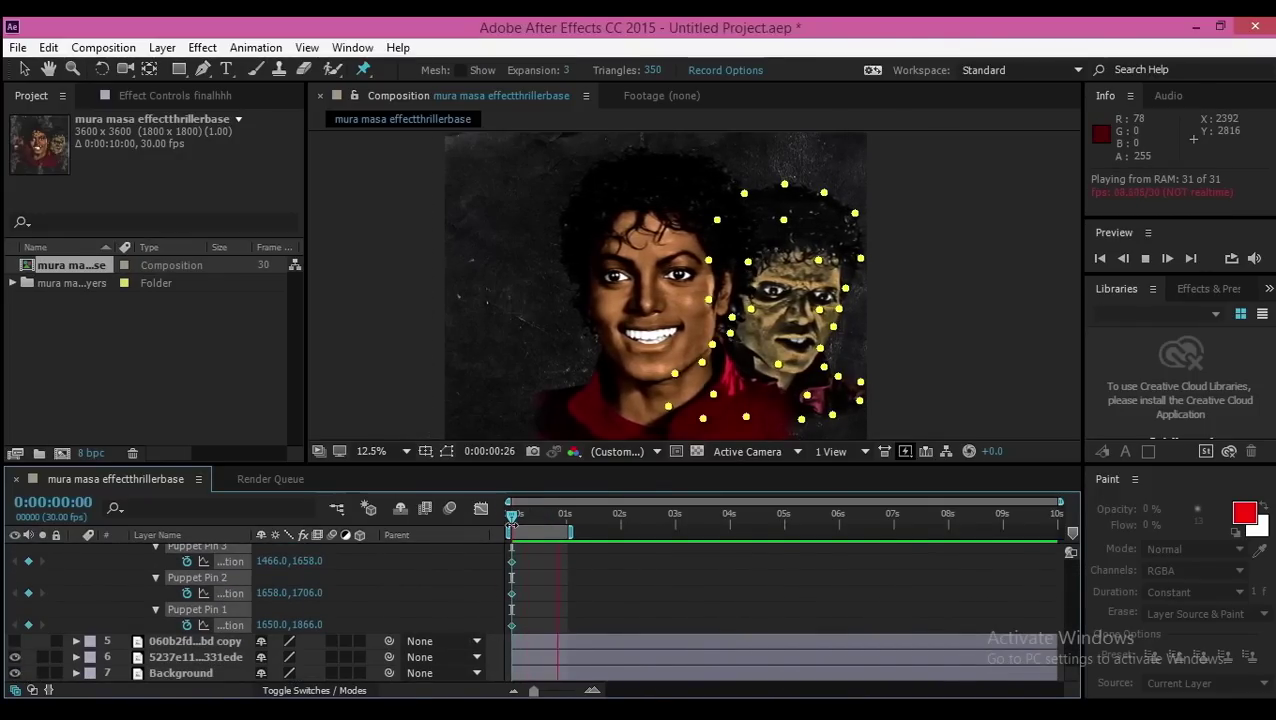
left_click_drag(547, 513, 563, 516)
key("space")
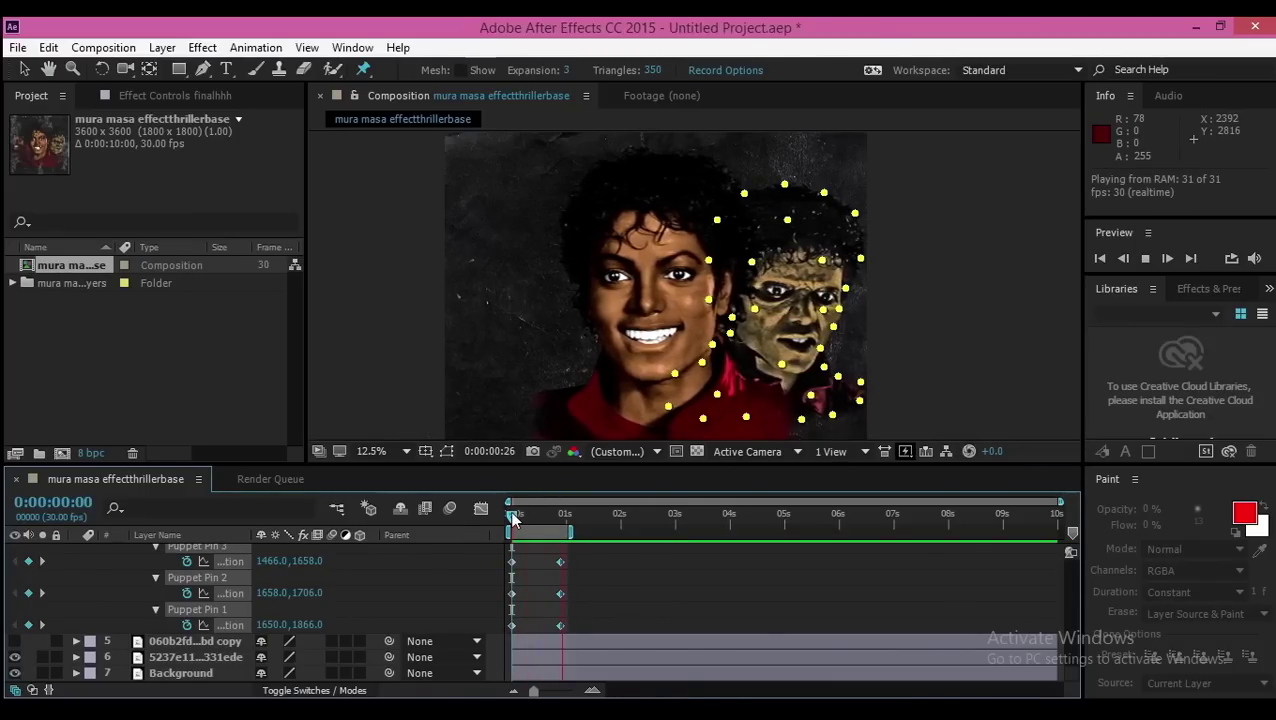
Deselect the inner Puppet pins of finalhhh at frame 15, add a pin beside the mouth, and preview the loop
left_click(541, 513)
scroll(1052, 601, "up", 10)
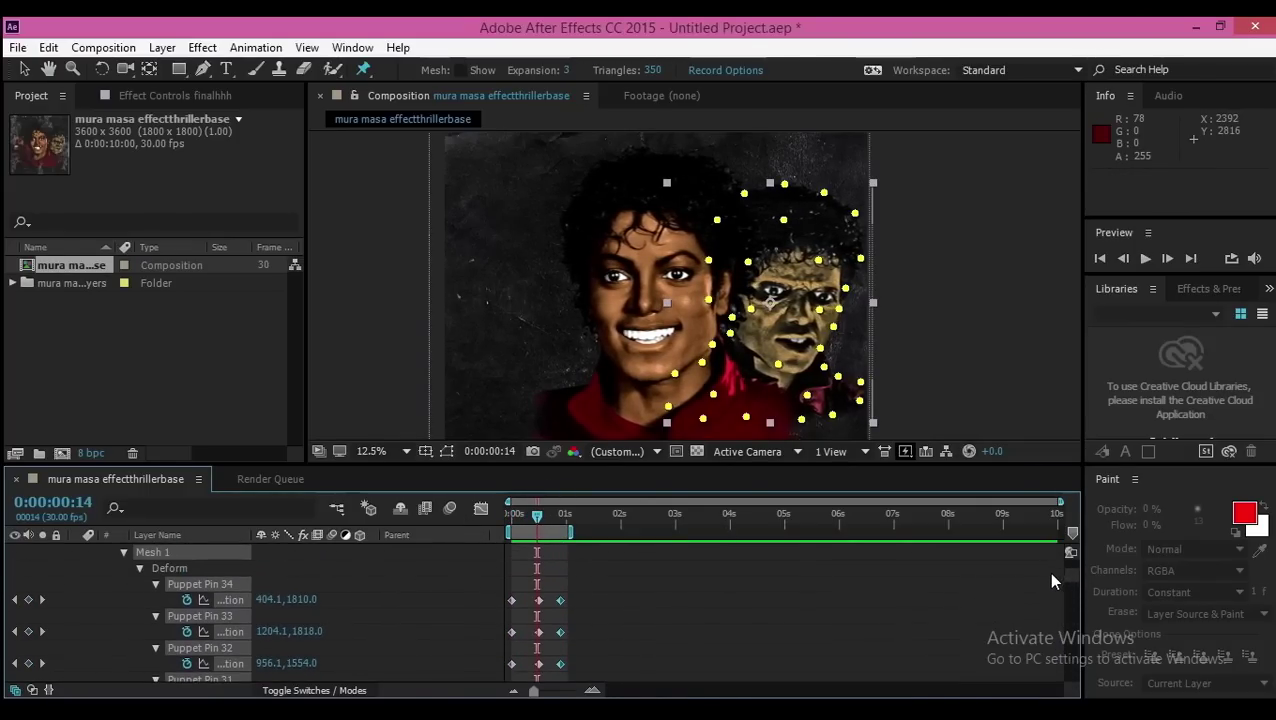
left_click(713, 395, "shift")
left_click(778, 365, "shift")
left_click(807, 396, "shift")
left_click(748, 263, "shift")
left_click(784, 220, "shift")
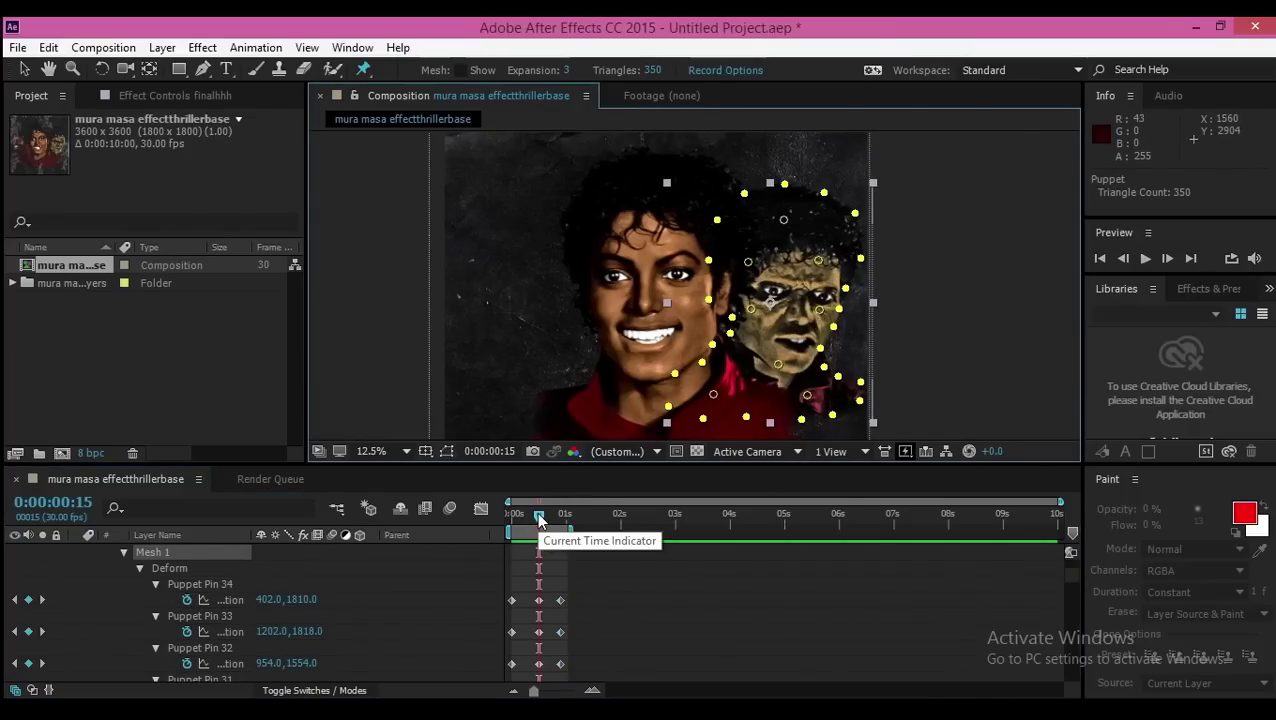
key("space")
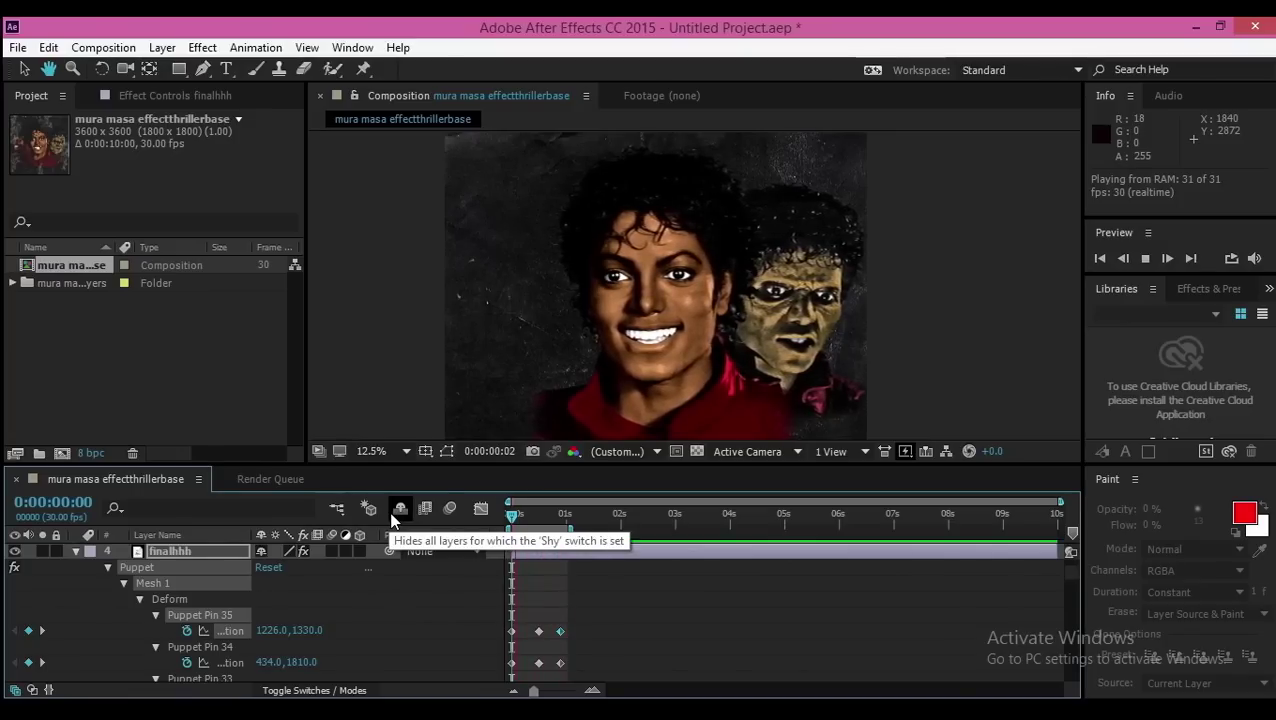
Apply Easy Ease to the pin keyframes of finalhhh, shift the middle ones slightly earlier, and preview the loop
key("space")
left_click_drag(557, 588, 508, 682)
left_click_drag(564, 629, 500, 619)
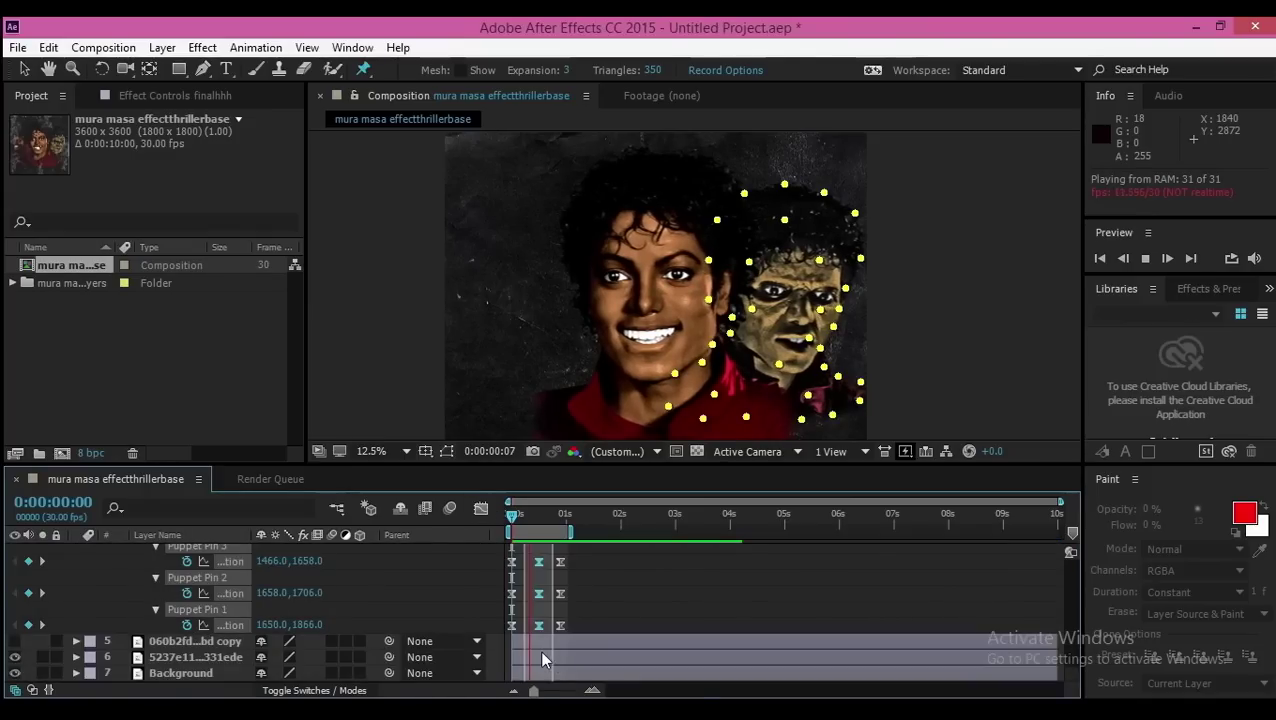
left_click_drag(541, 652, 541, 631)
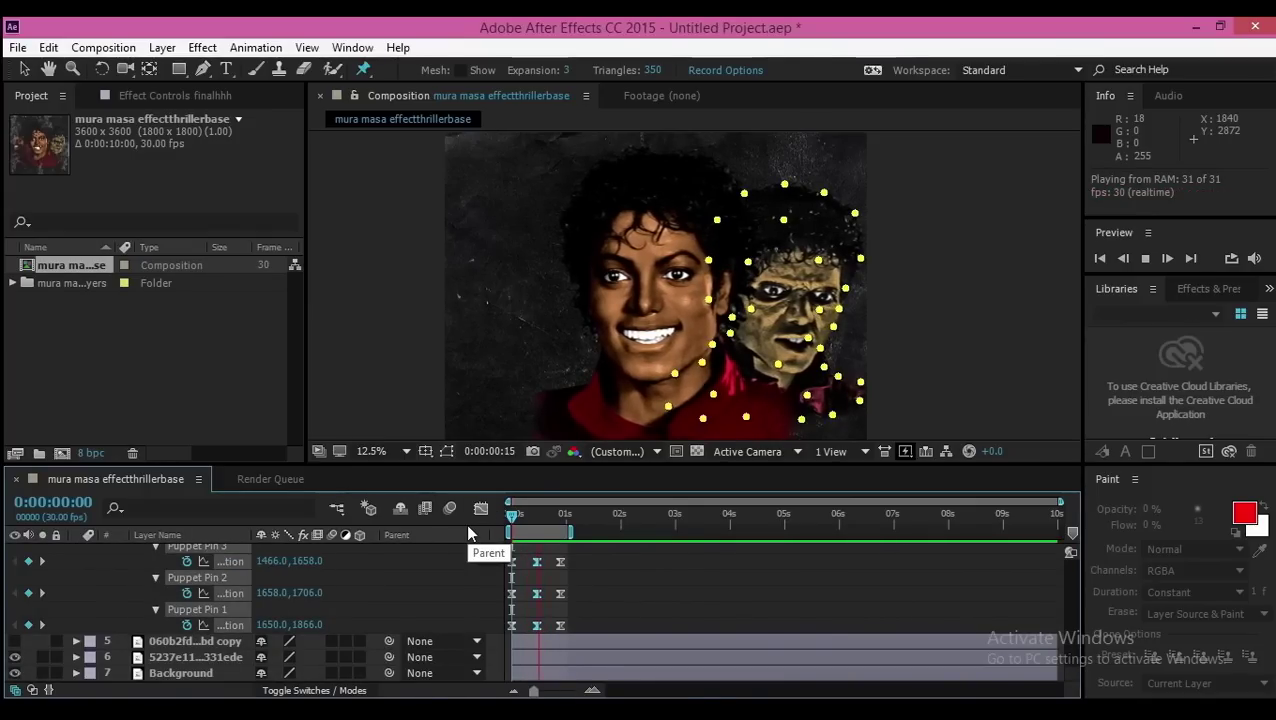
key("space")
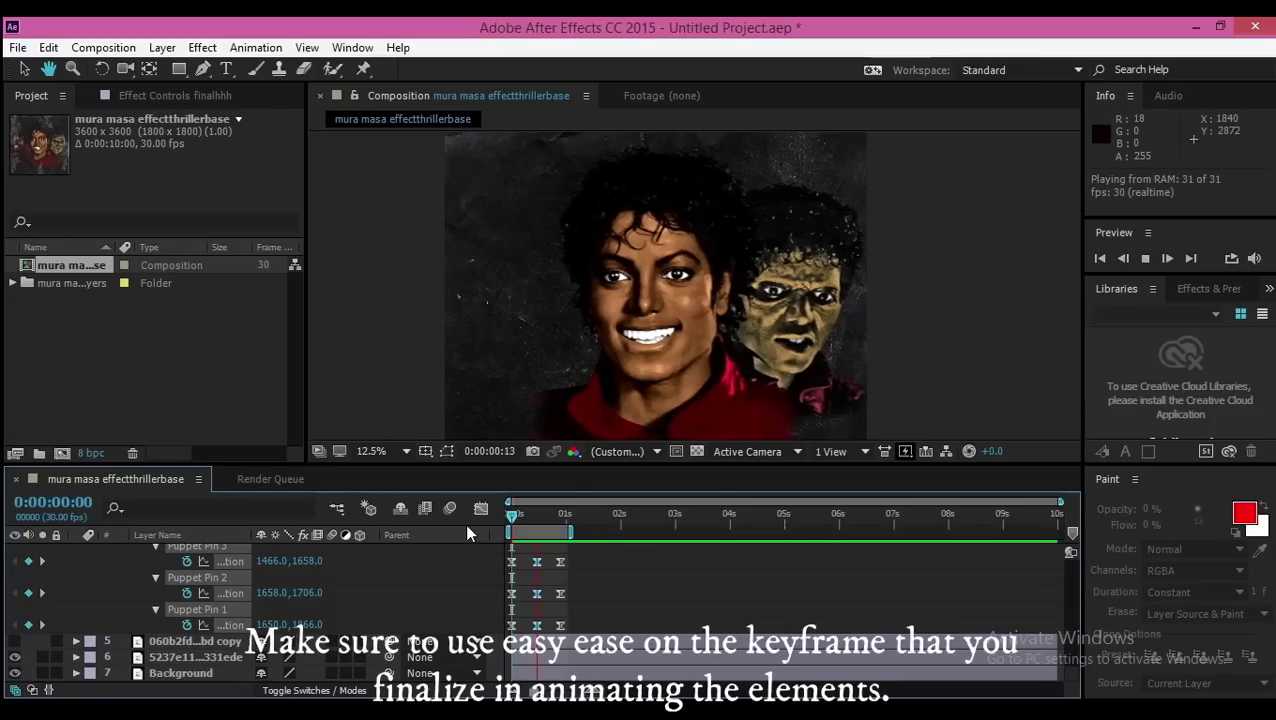
left_click(511, 521)
key("space")
Collapse finalhhh, hide the oioio and finalhhh layers, and show and select the 060b2fd...bd copy layer
left_click_drag(1073, 648, 1063, 557)
left_click(77, 566)
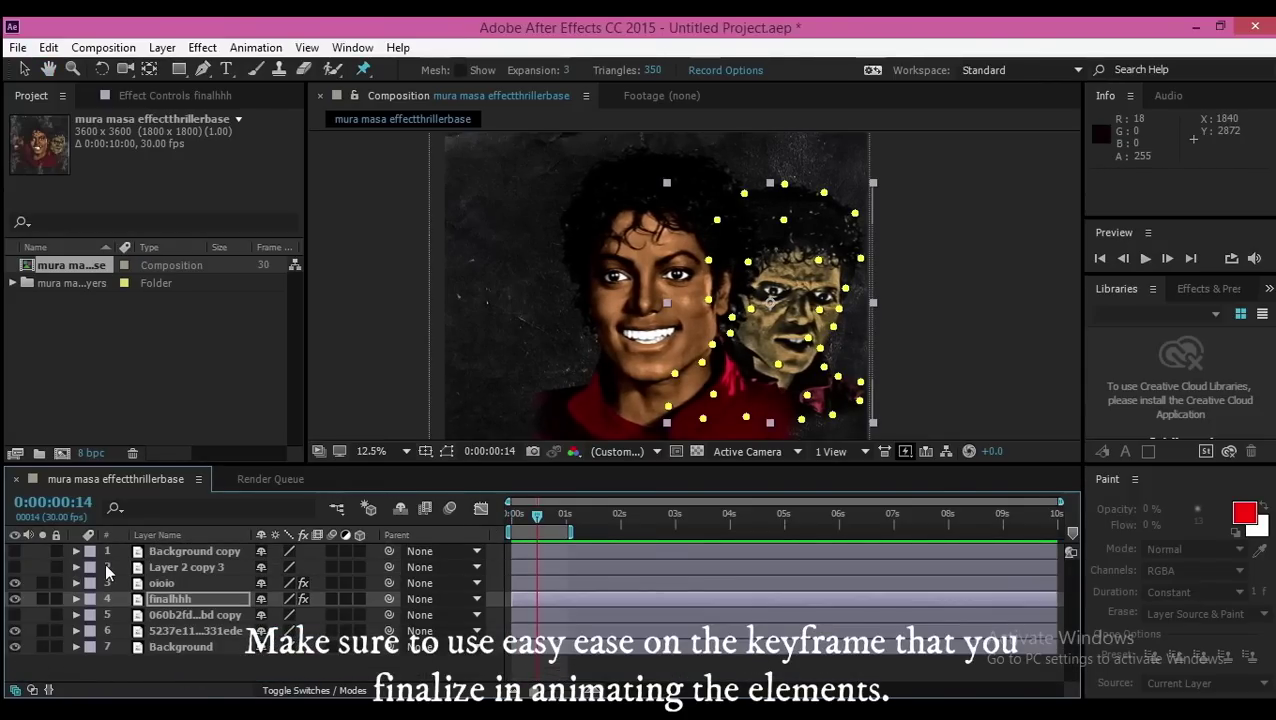
left_click(15, 615)
left_click(15, 615)
left_click_drag(14, 600, 15, 583)
left_click(15, 615)
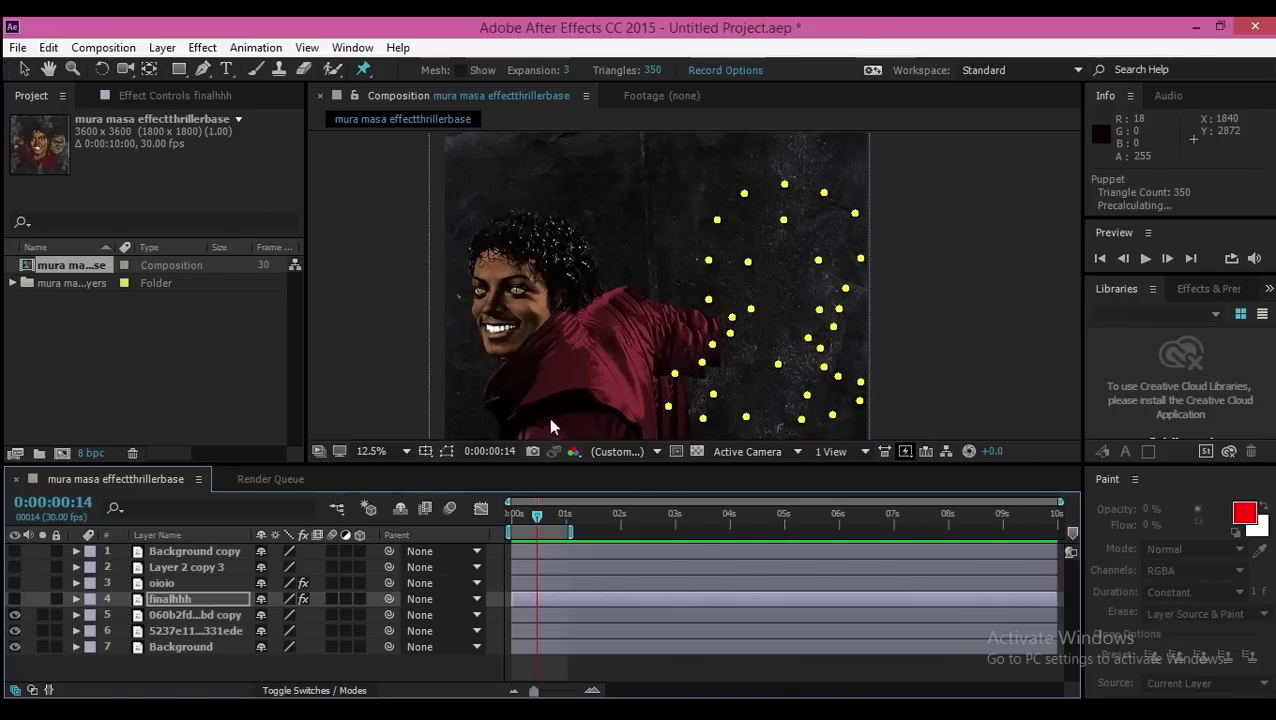
left_click(178, 618)
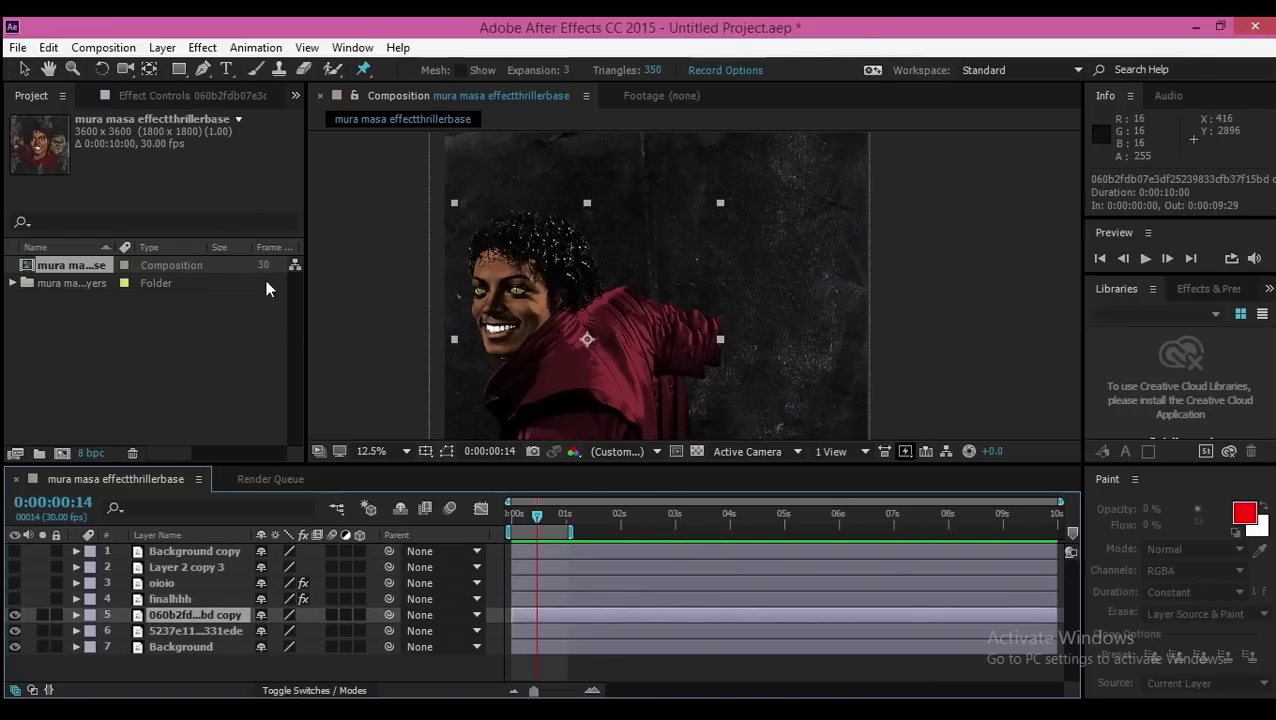
Add Puppet pins around the 060b2fd...bd copy outline, starting at the chin and going up the face and around the hair
left_click(487, 350)
left_click(481, 332)
left_click(474, 315)
left_click(475, 293)
left_click(470, 271)
left_click(470, 249)
left_click(490, 220)
left_click(511, 211)
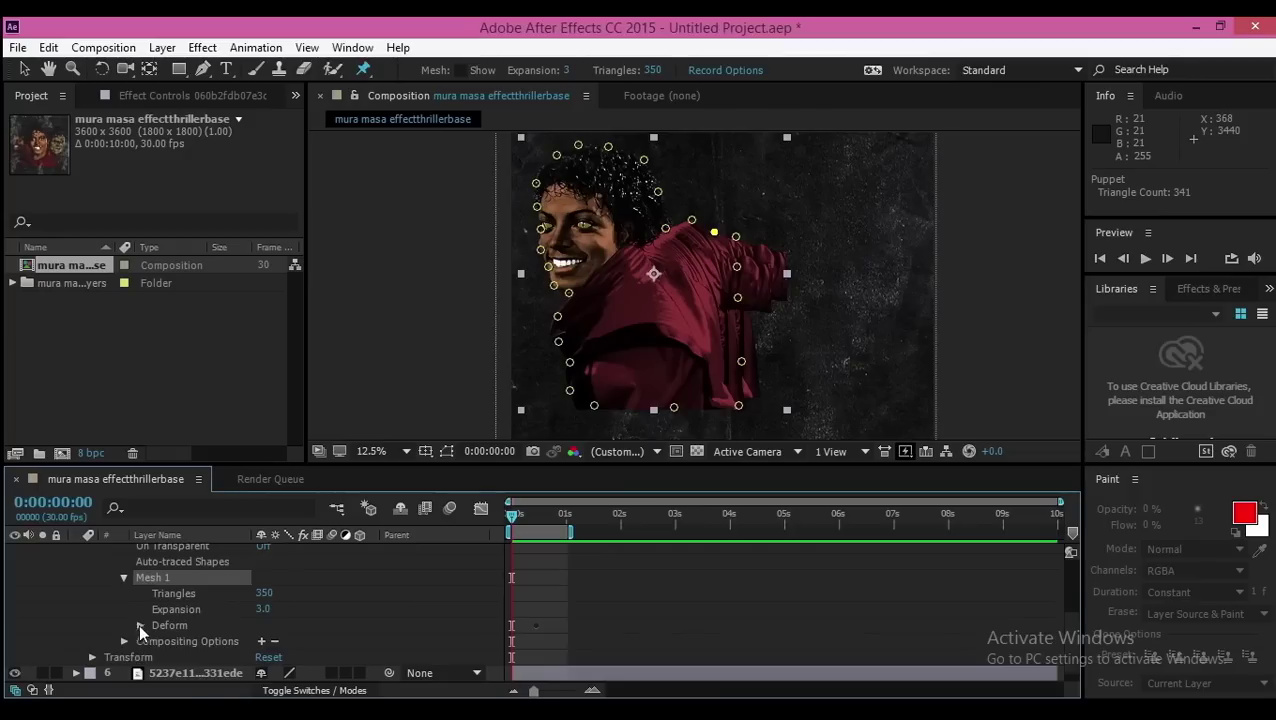
Reveal the outline pin keyframes of 060b2fd...bd copy and move them to frame 0
scroll(507, 586, "down", 2)
key("u")
left_click_drag(523, 611, 512, 649)
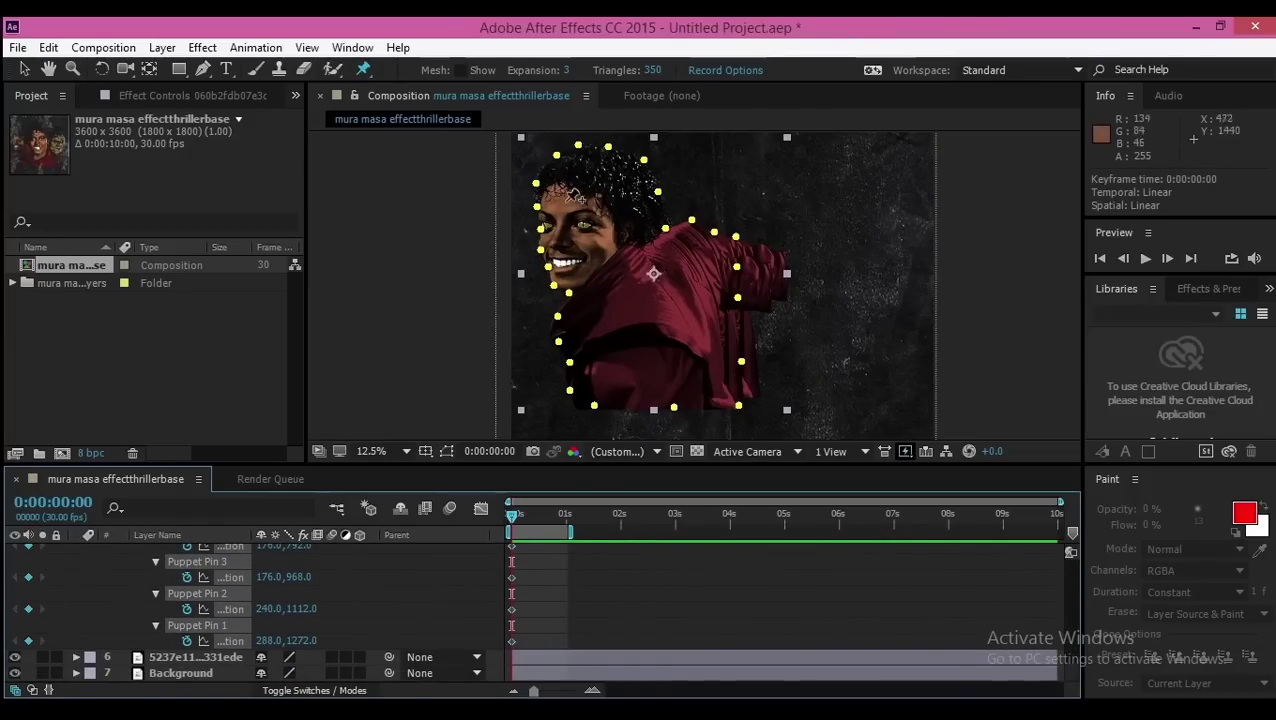
Add Puppet pins inside the 060b2fd...bd copy figure on the forehead, mouth, cheek, chest and jacket
left_click(597, 200)
left_click(566, 261)
left_click(609, 253)
left_click(587, 314)
left_click(612, 379)
left_click(693, 368)
left_click(700, 285)
left_click(662, 258)
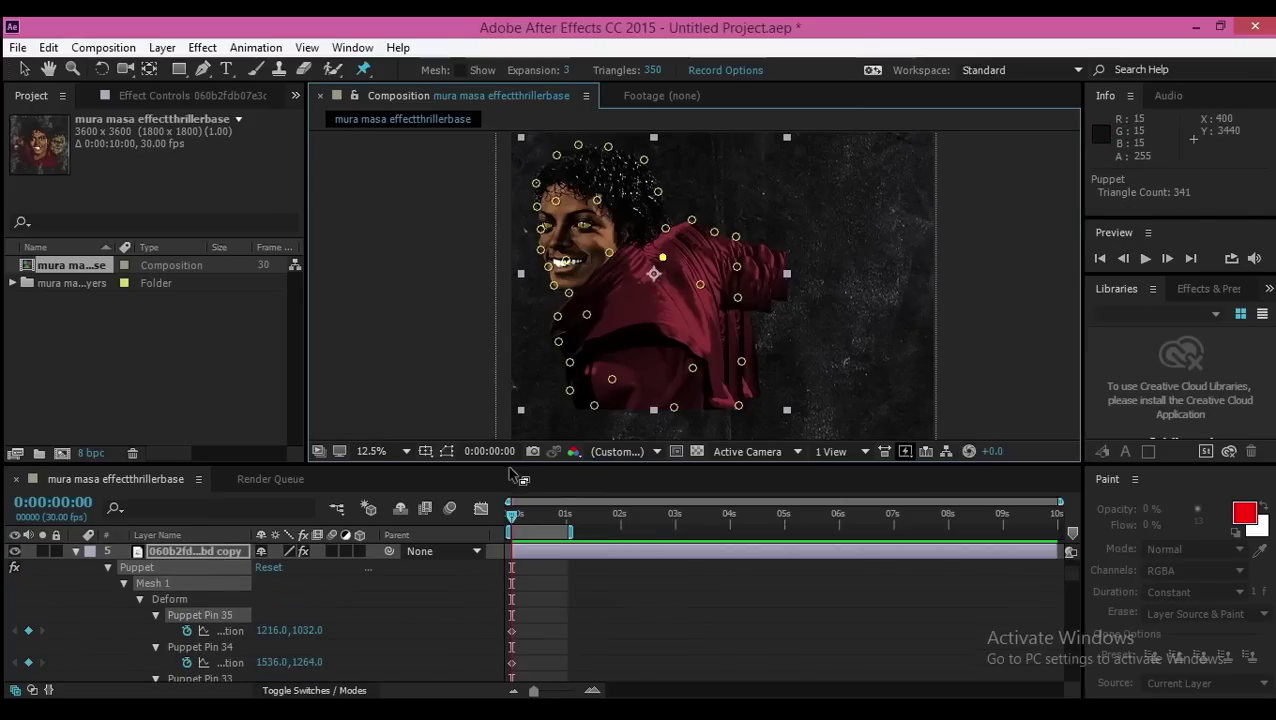
Try to shift the inner face and jacket pins slightly to the right at frame 14
left_click(556, 201)
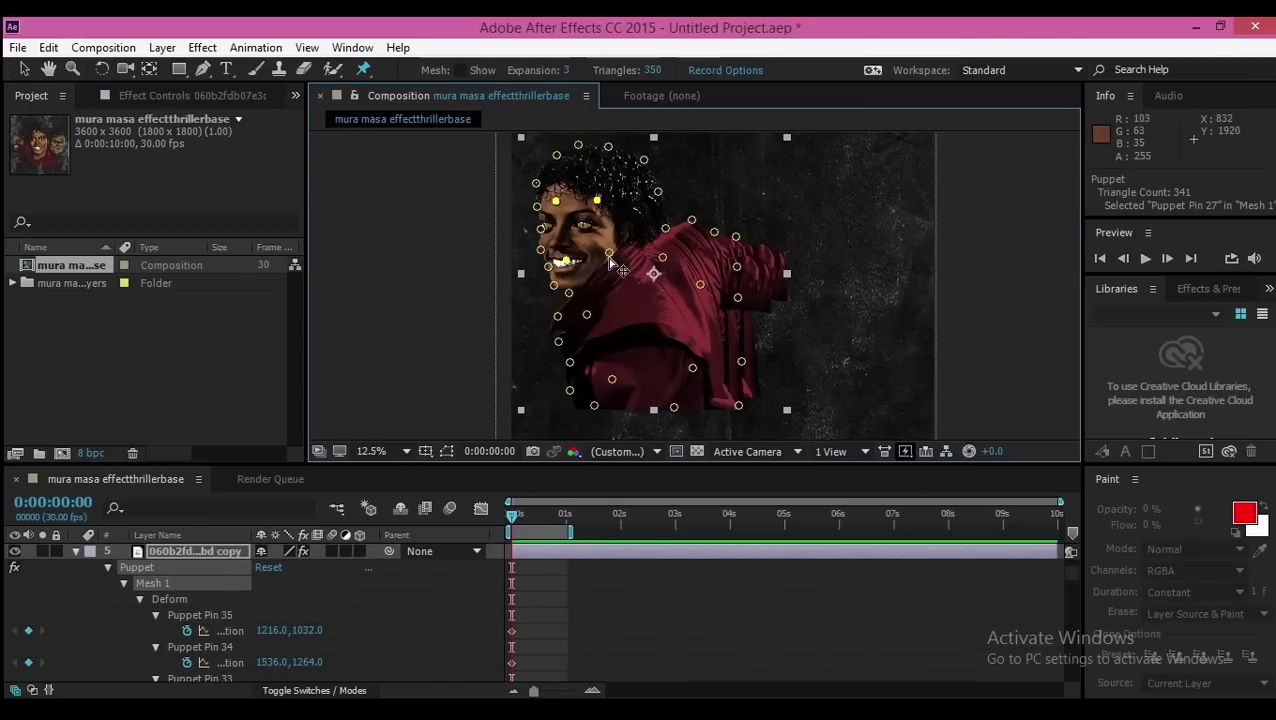
left_click(662, 259, "shift")
left_click(700, 285, "shift")
left_click_drag(693, 368, 697, 378)
key("ctrl+z")
left_click_drag(516, 512, 537, 518)
left_click_drag(561, 201, 559, 201)
mouse_move(533, 528)
left_mouse_down()
mouse_move(505, 523)
mouse_move(538, 532)
left_mouse_up()
Copy the first-frame pin keyframes, paste them near the end of the work area, and preview the loop
mouse_move(520, 628)
left_mouse_down()
mouse_move(497, 656)
mouse_move(500, 641)
left_mouse_up()
key("ctrl+c")
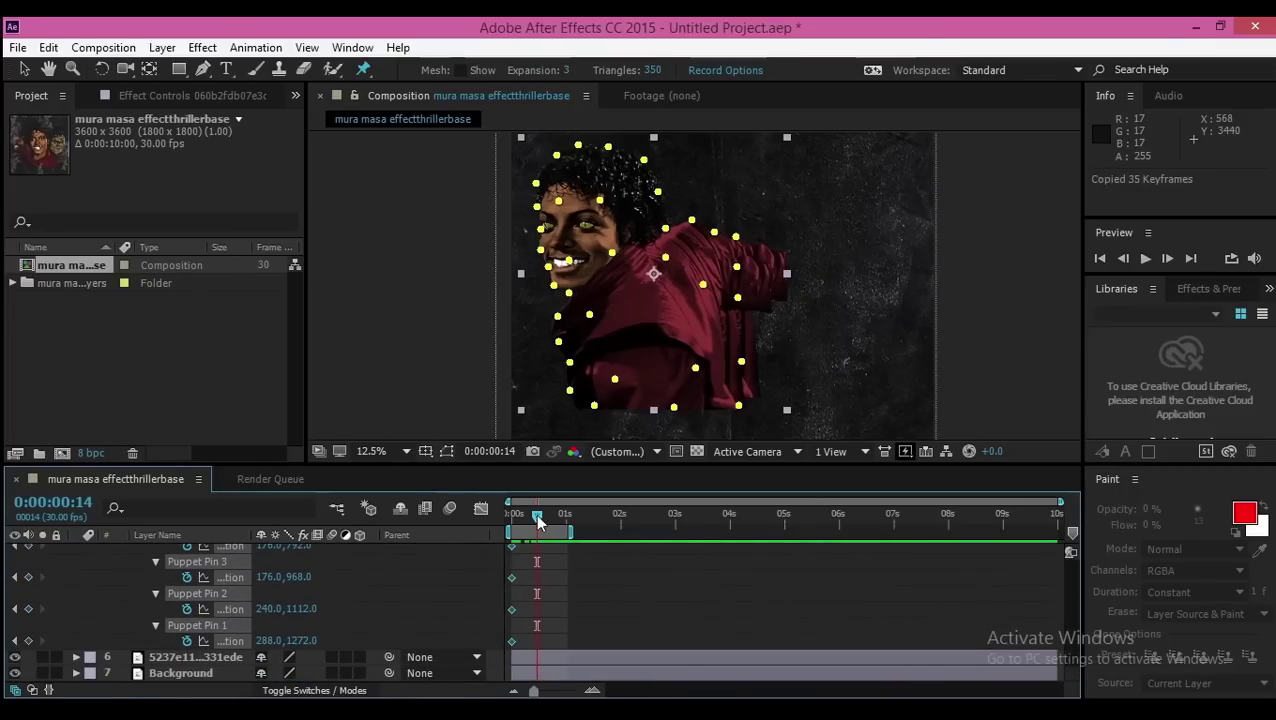
key("ctrl+v")
key("space")
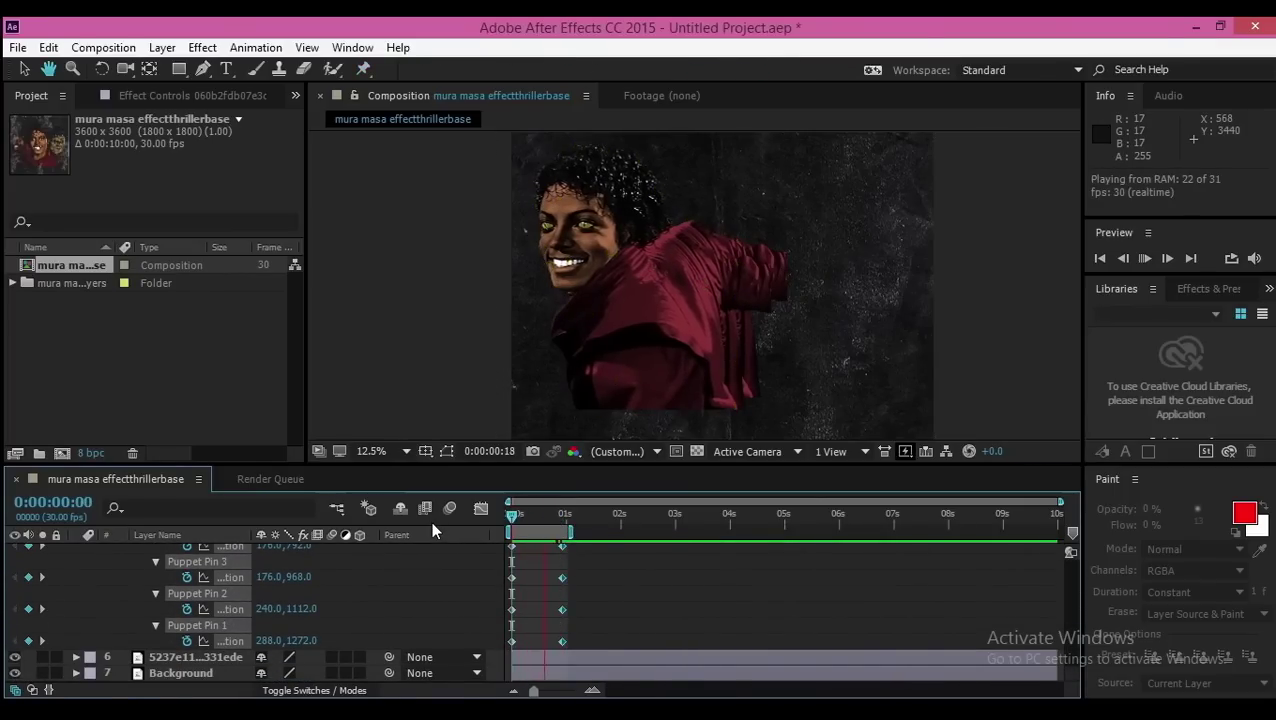
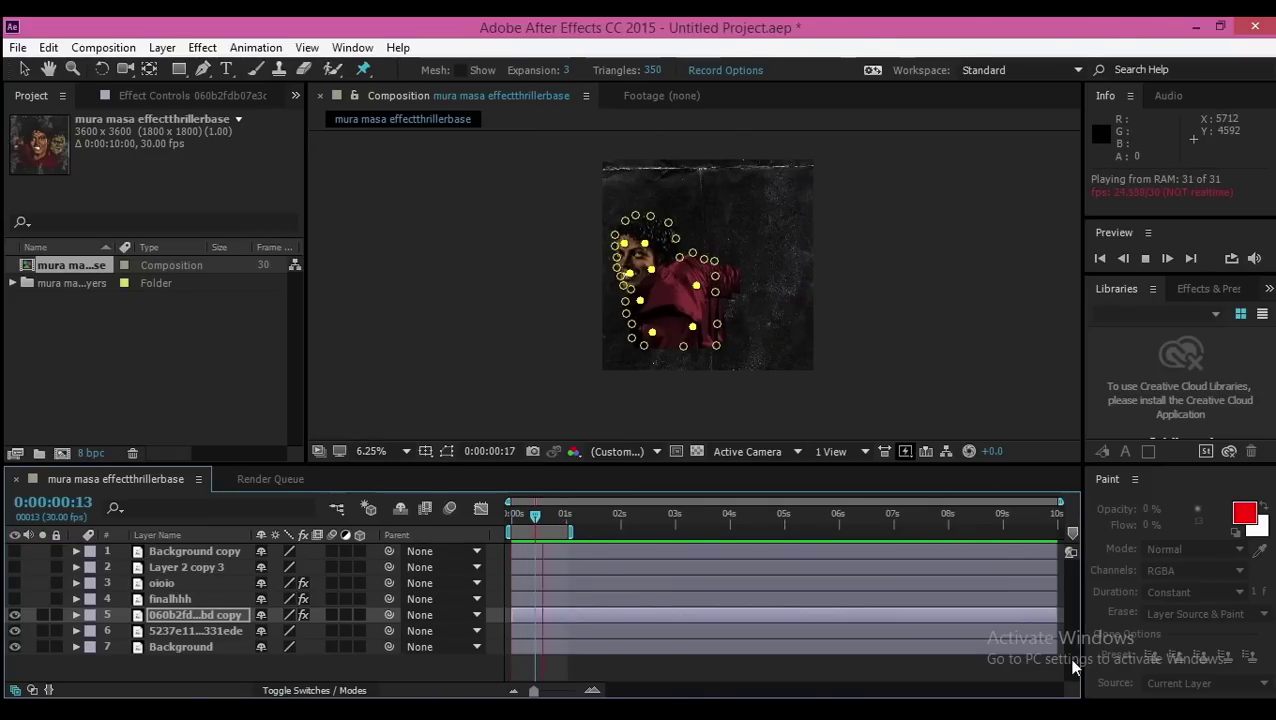
Add a Puppet pin beside the nose of the 060b2fd...bd copy figure at frame 0 and reveal the layer's keyframes
left_click(76, 615)
scroll(136, 642, "down", 1)
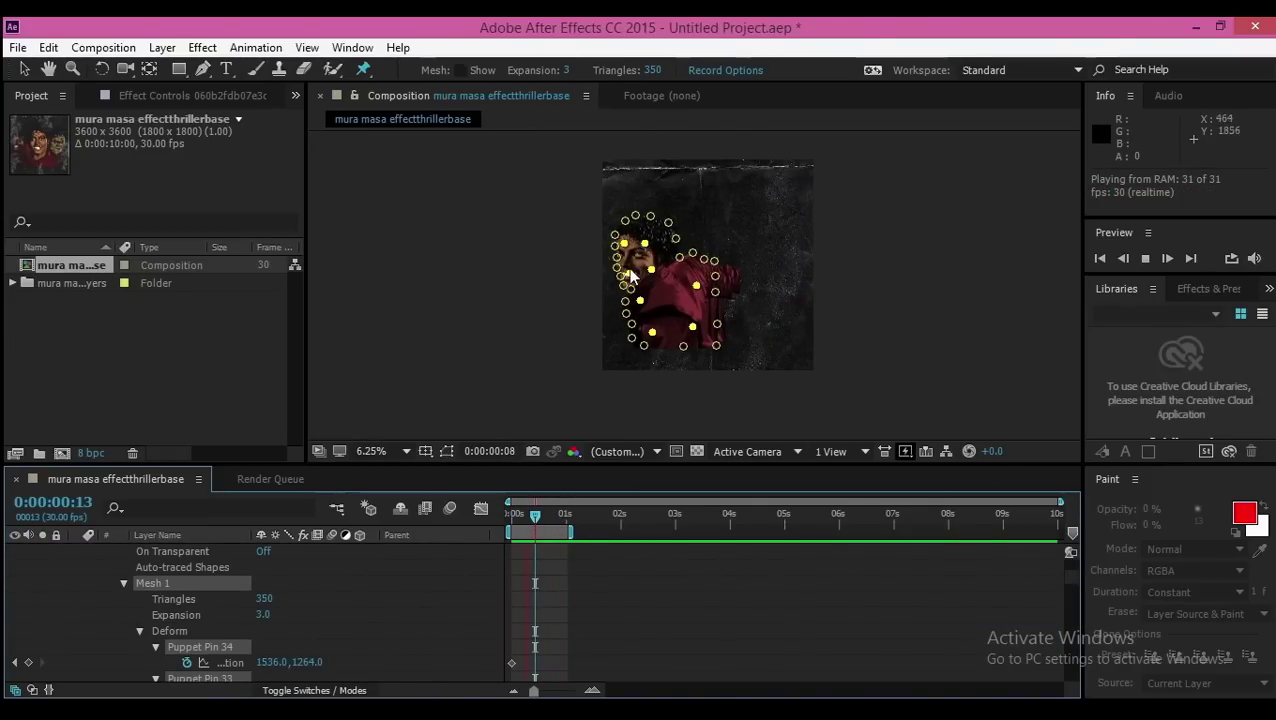
scroll(637, 289, "up", 1)
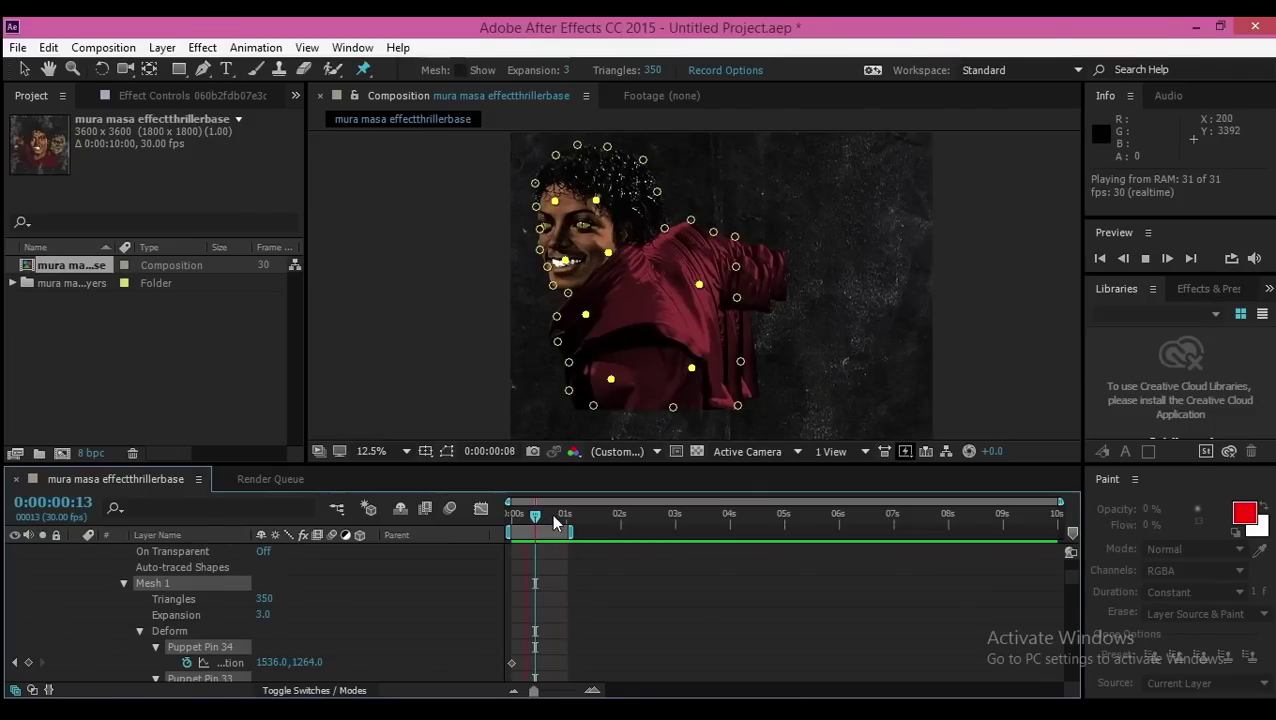
key("space")
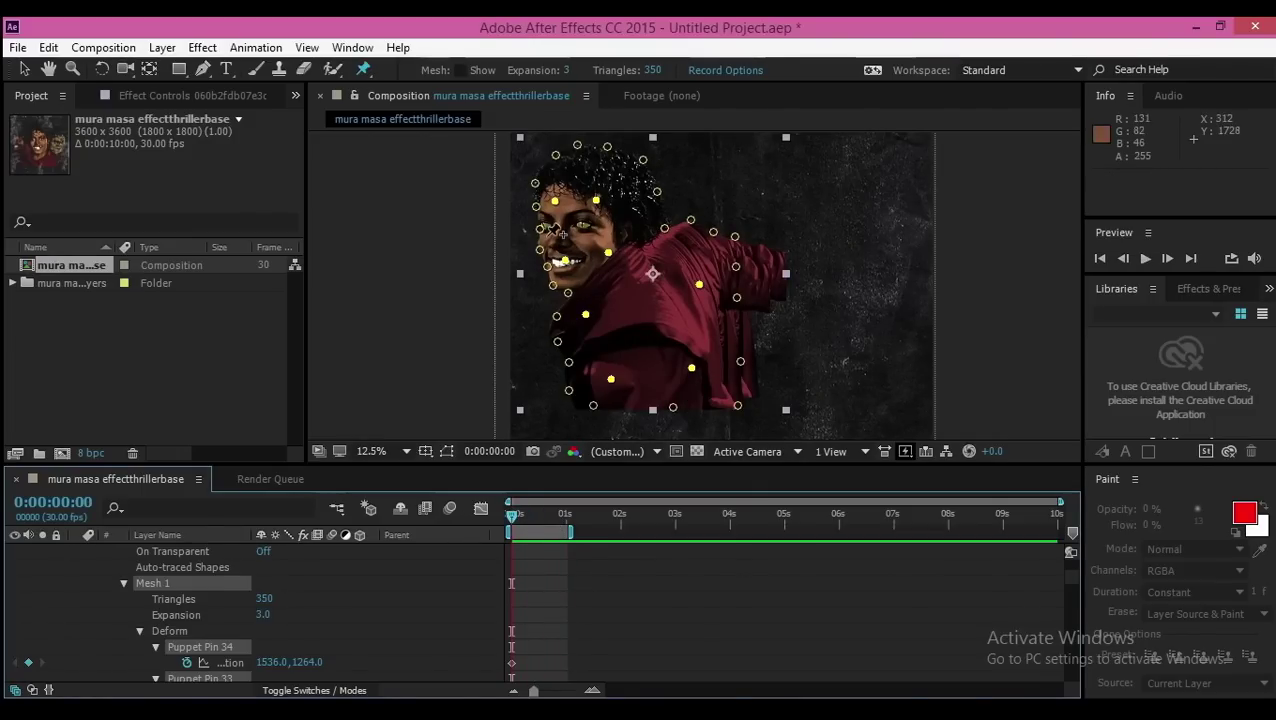
left_click(555, 235)
key("u")
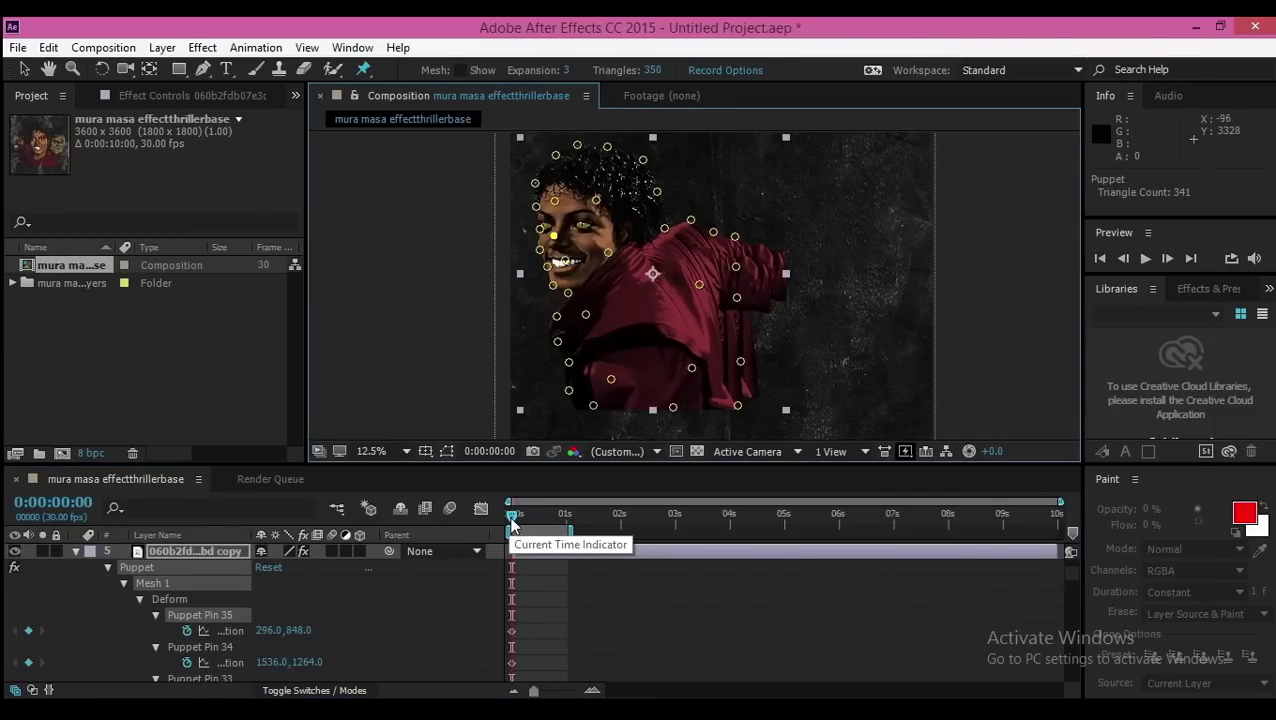
Try to pull the inner pins of the figure far to the right at frame 18
left_click_drag(511, 523, 543, 512)
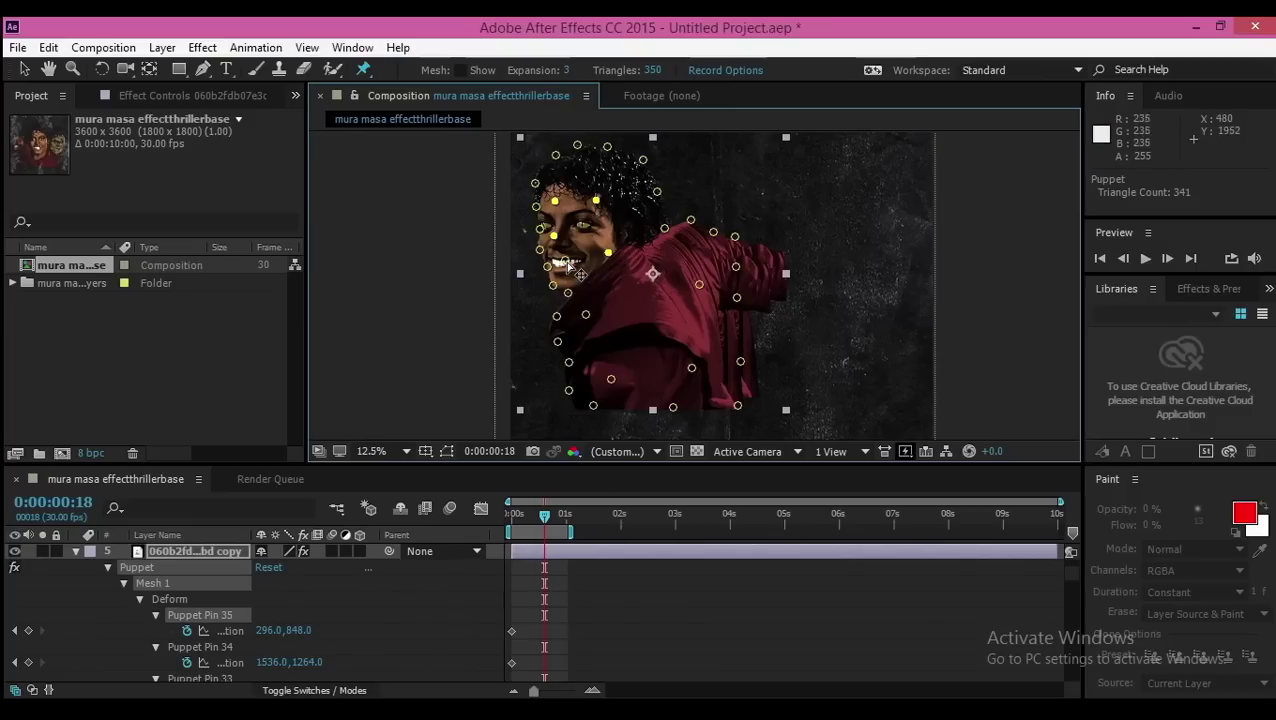
left_click_drag(593, 325, 716, 298)
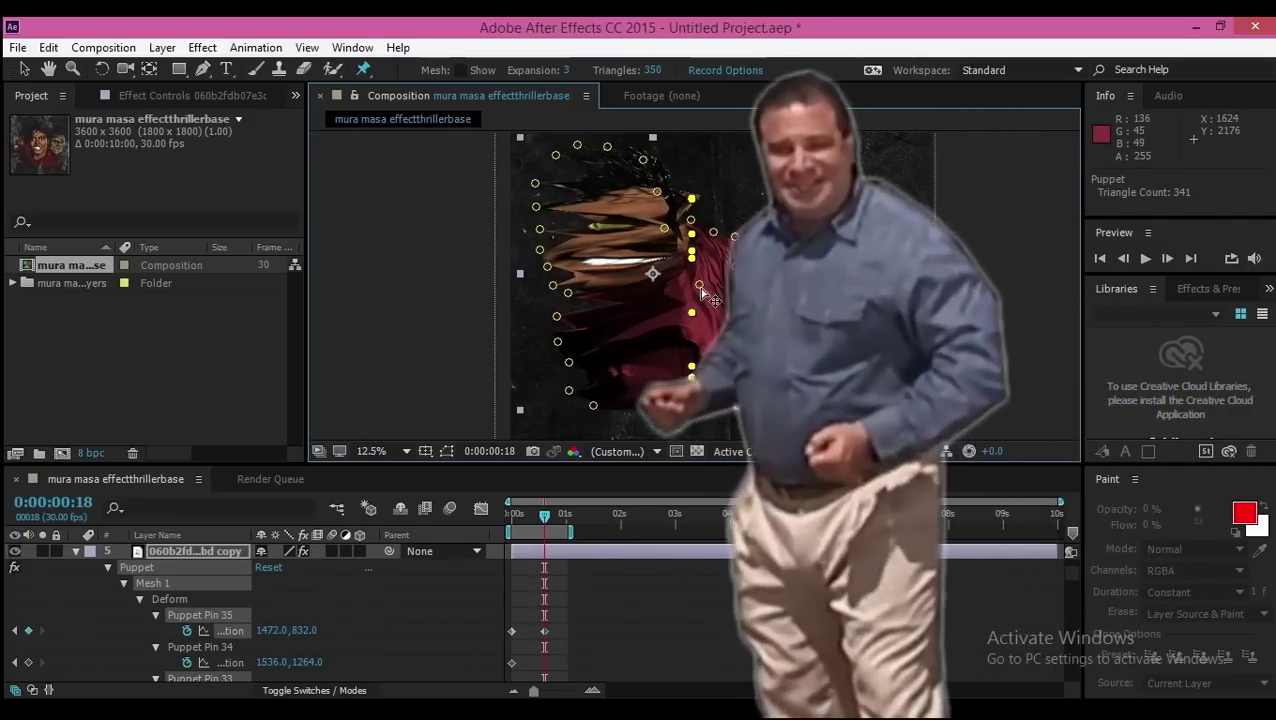
key("ctrl+z")
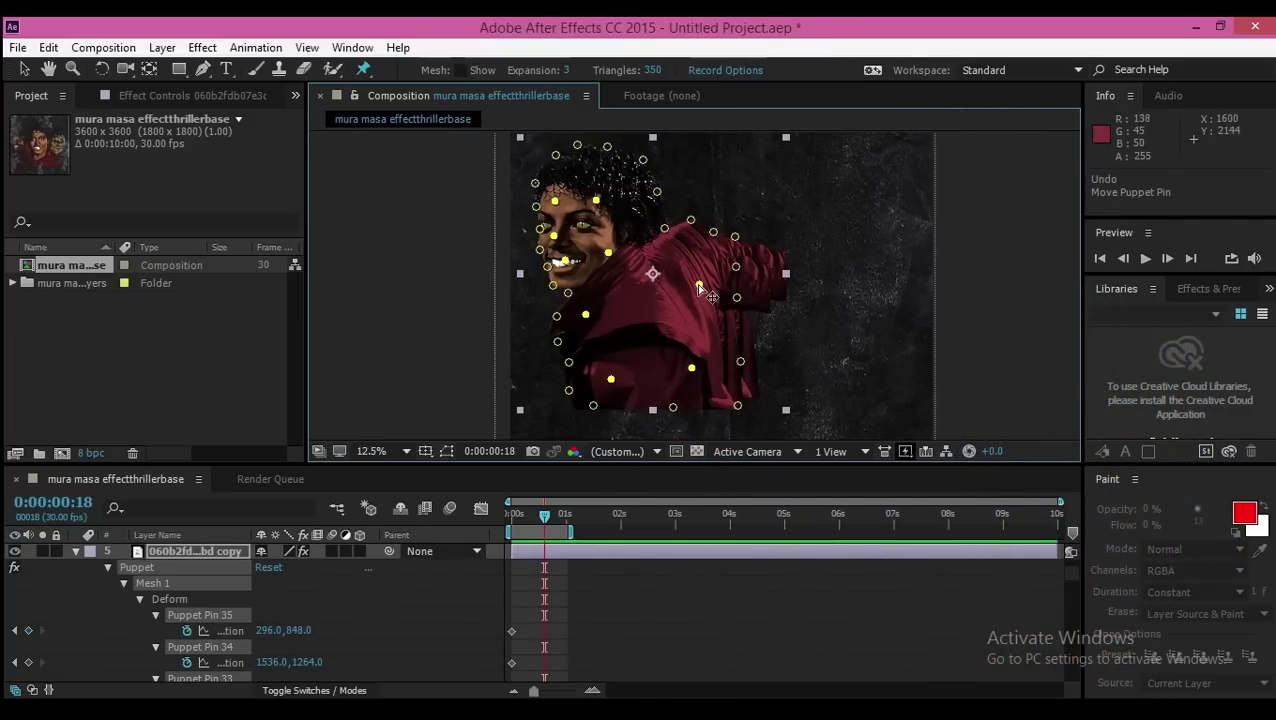
Try to nudge the inner pins slightly downward at frame 14 and preview the motion
left_click_drag(548, 518, 538, 518)
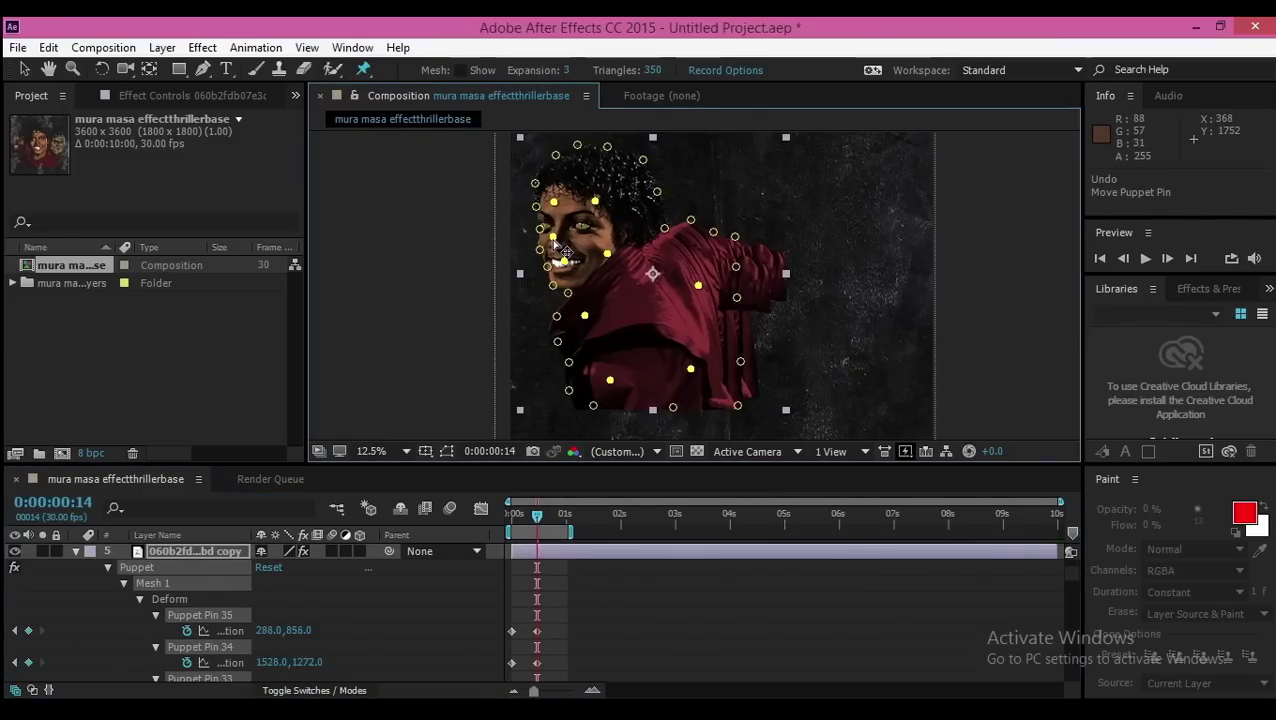
left_click_drag(558, 248, 554, 246)
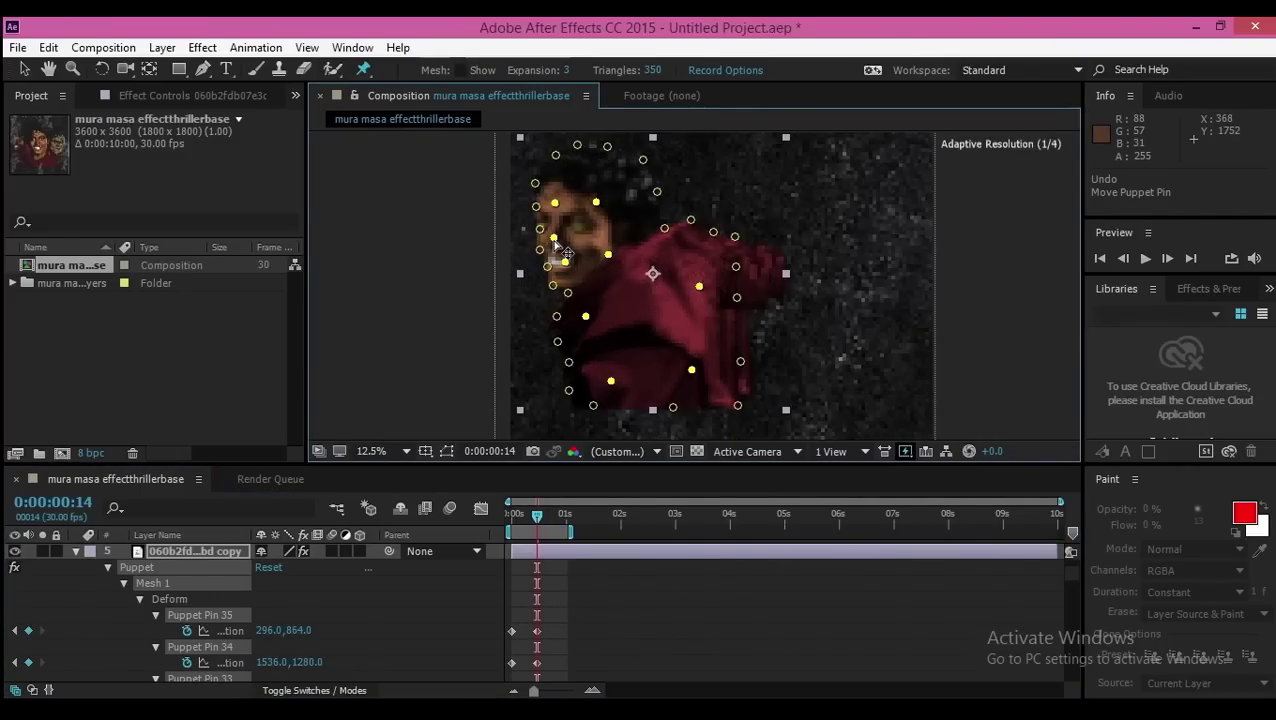
left_click_drag(537, 514, 506, 509)
key("space")
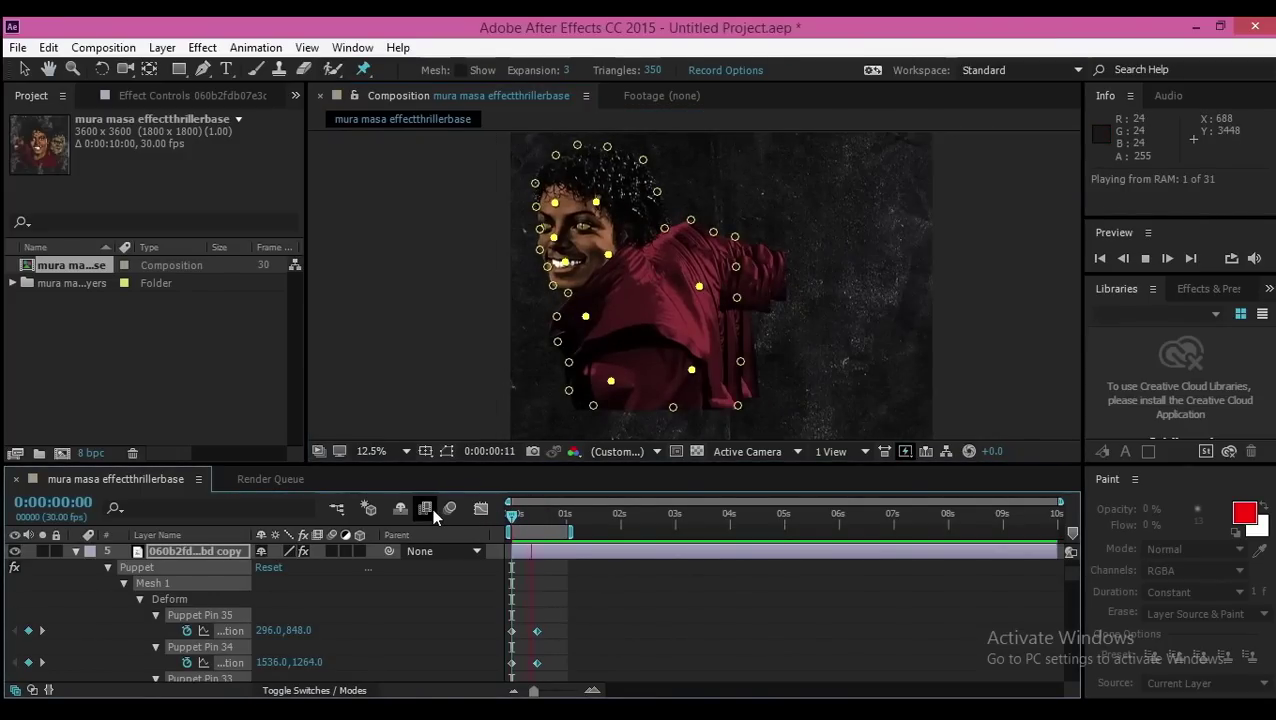
key("ctrl+z")
Shift the inner pins of 060b2fd...bd copy slightly to the left at frame 14 and preview the motion
left_click(551, 236)
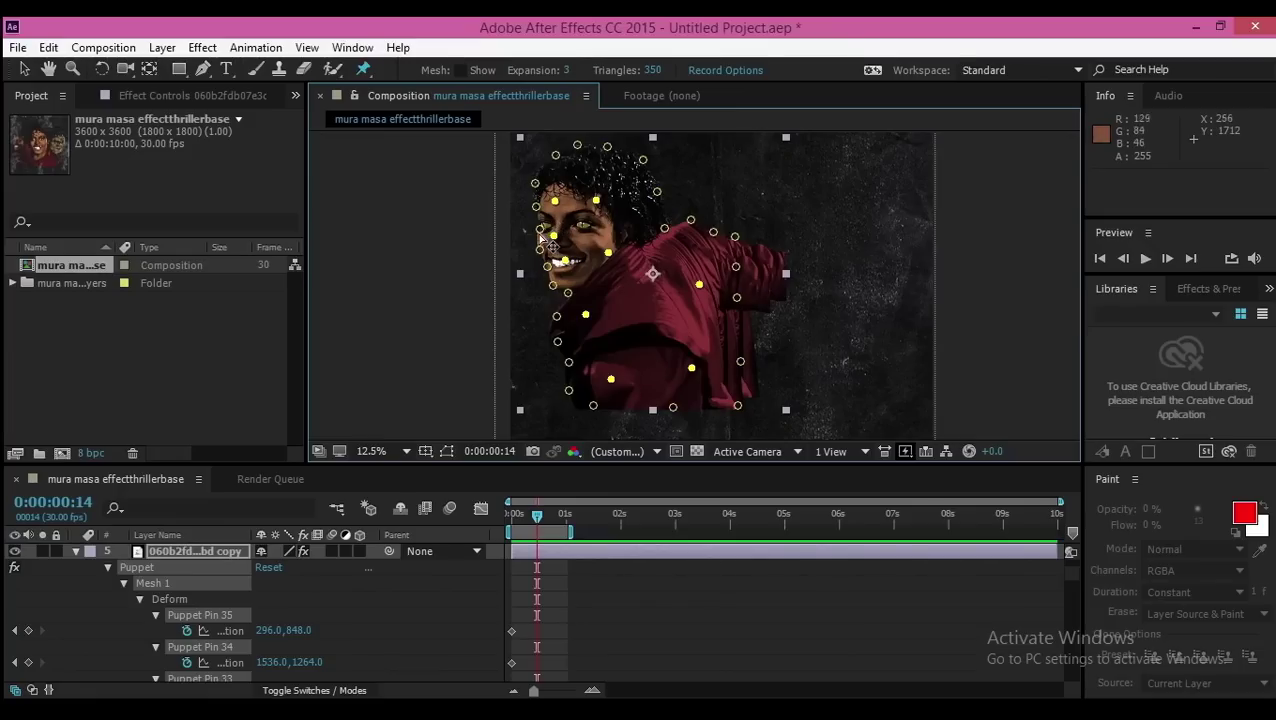
left_click_drag(611, 260, 601, 253)
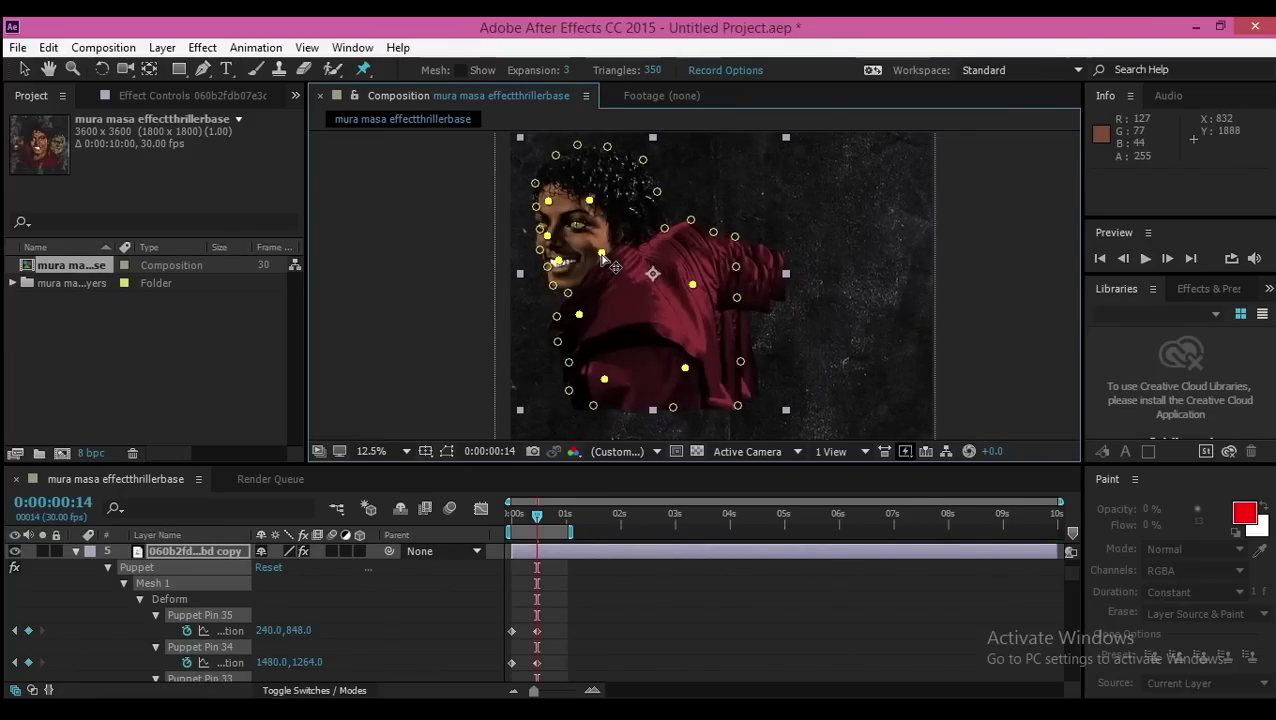
left_click_drag(537, 512, 418, 492)
key("space")
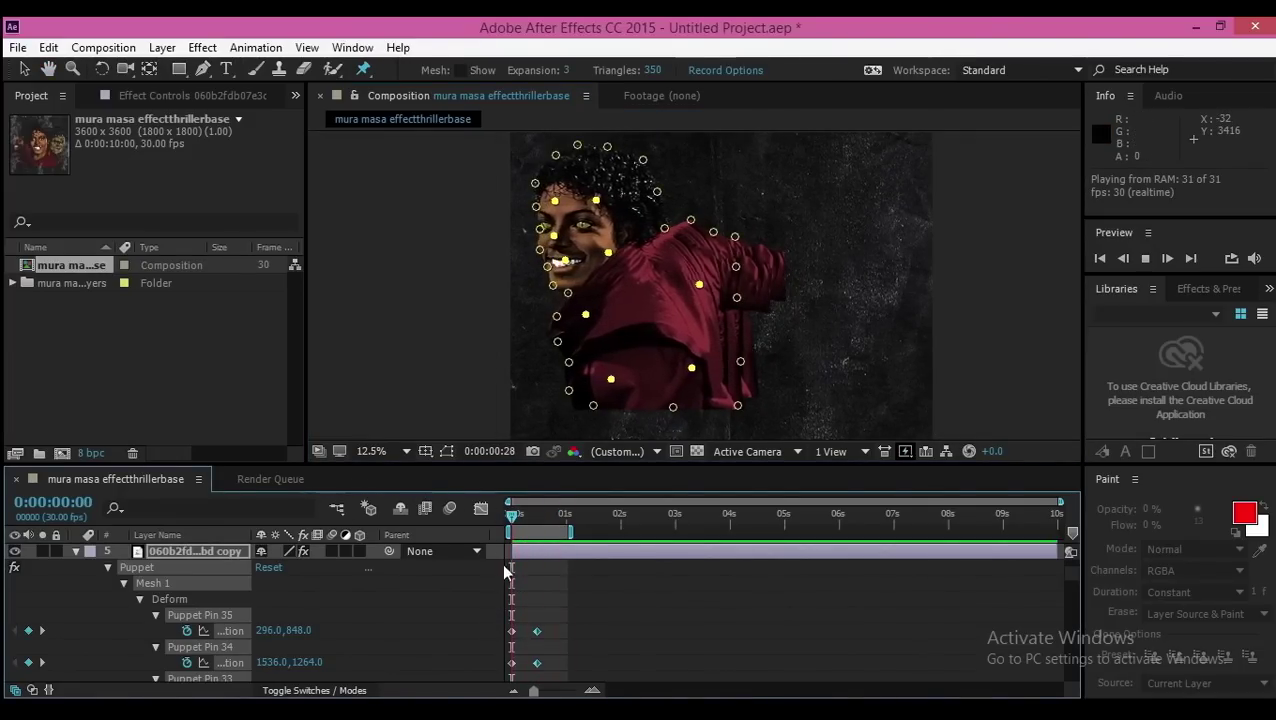
Copy the first-frame pin keyframes of 060b2fd...bd copy, paste them near the work area's end, and preview the loop
left_click_drag(518, 625, 484, 657)
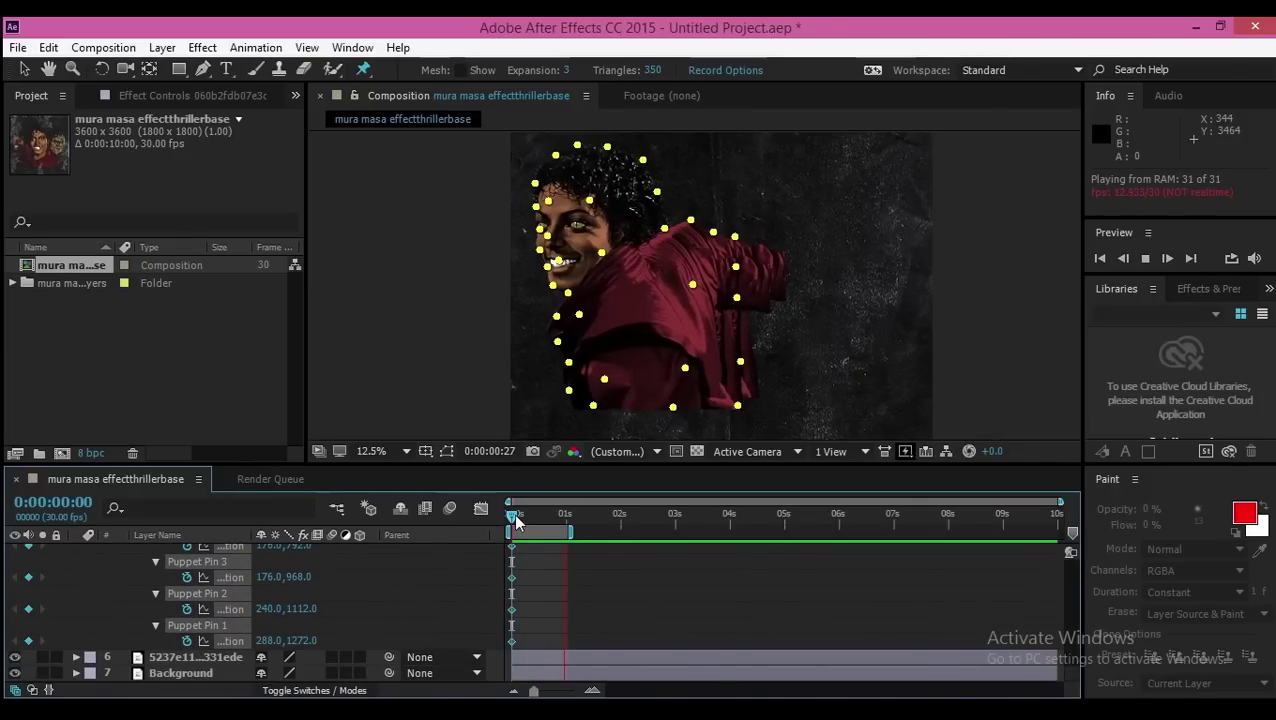
left_click_drag(516, 521, 563, 519)
key("space")
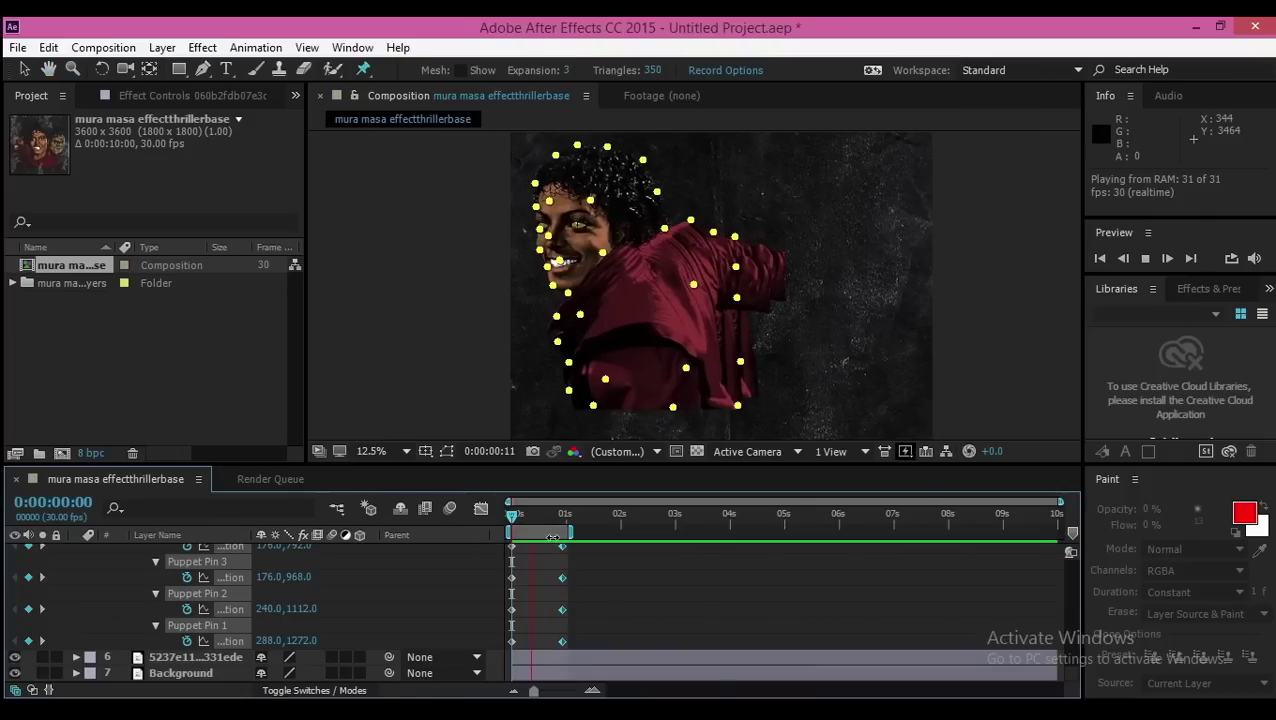
Try to nudge only the outer pins of 060b2fd...bd copy slightly to the right at frame 14 and preview the loop
left_click_drag(514, 520, 537, 519)
left_click_drag(1071, 666, 1064, 561)
scroll(1065, 568, "down", 5)
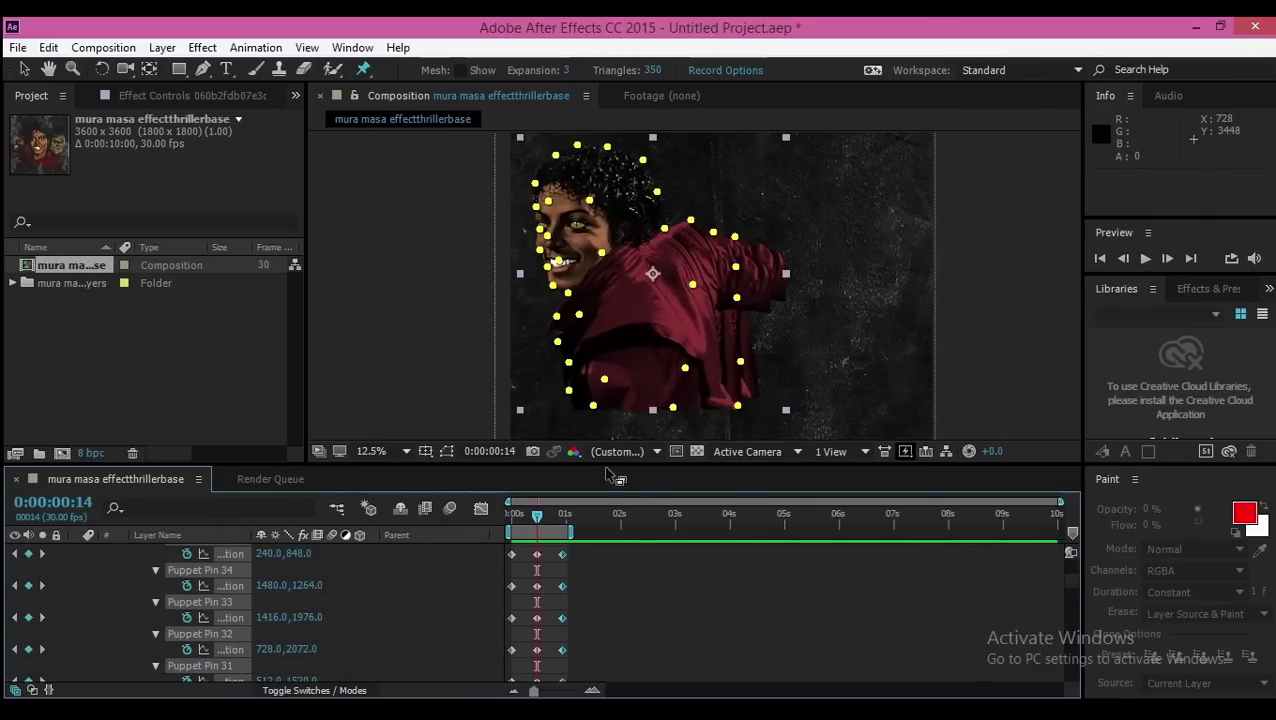
left_click(548, 202, "shift")
left_click(589, 201, "shift")
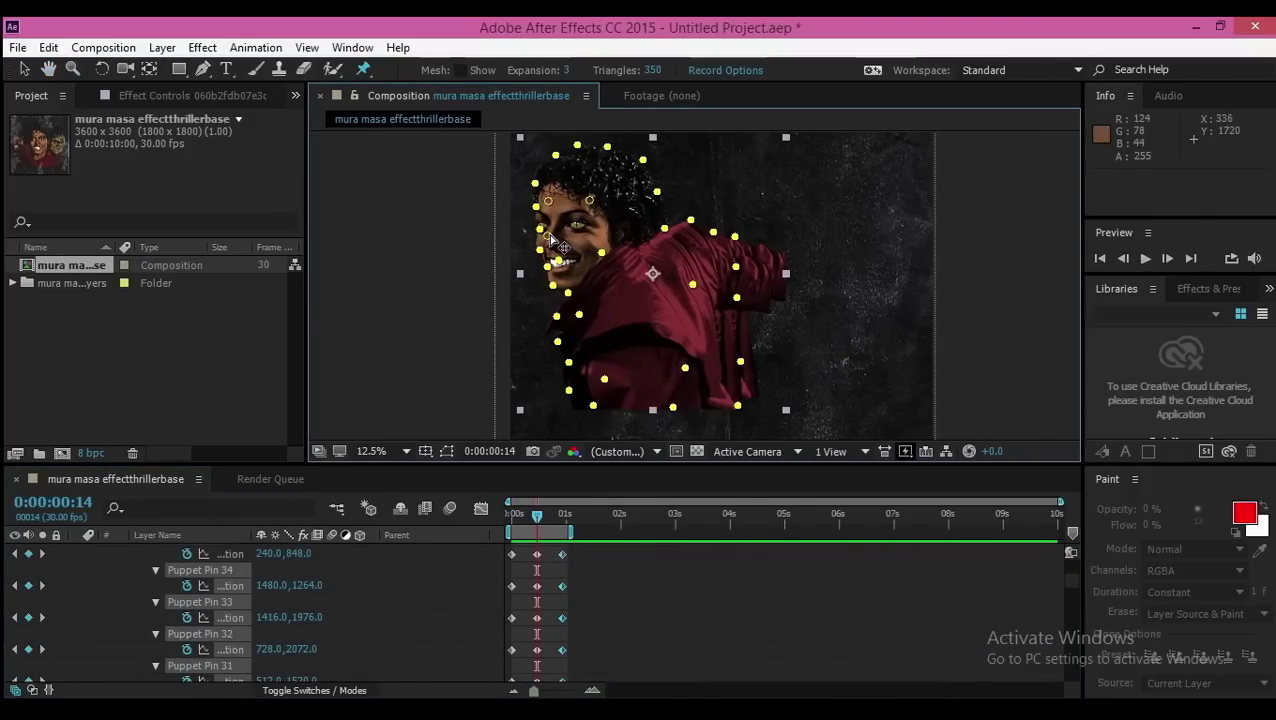
left_click(579, 316)
left_click(692, 284, "shift")
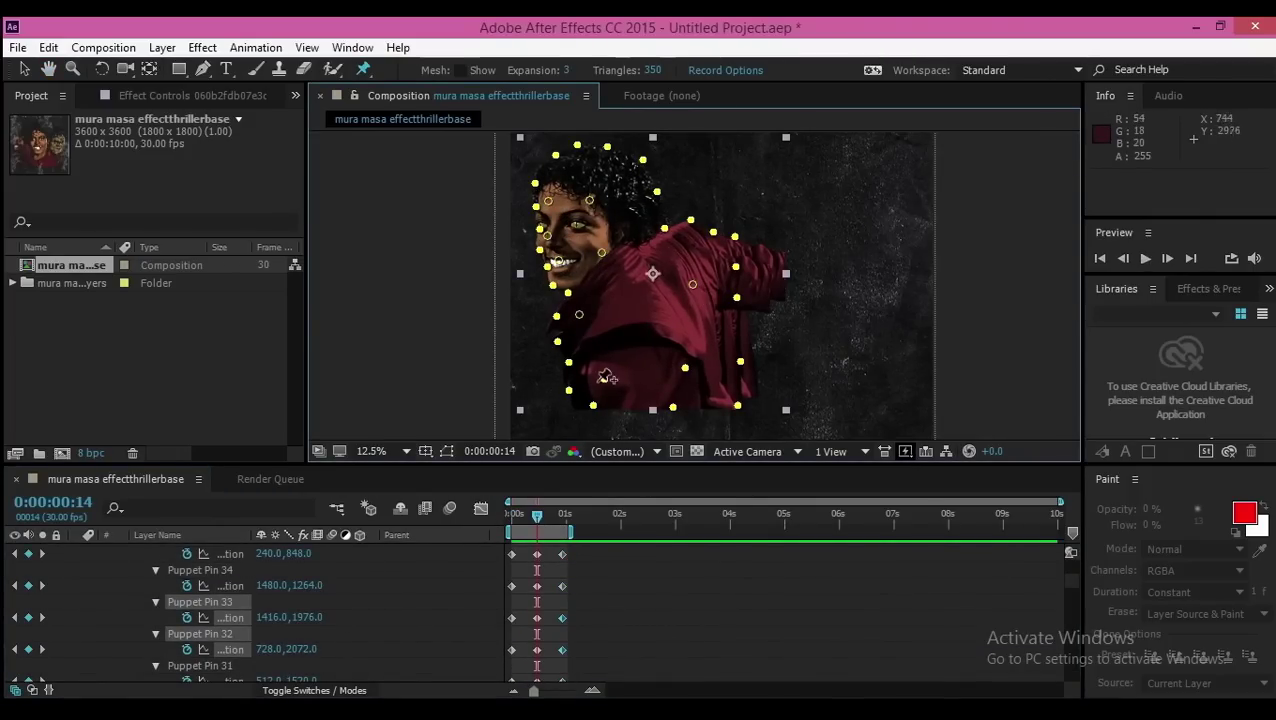
left_click(604, 379, "shift")
left_click(685, 367, "shift")
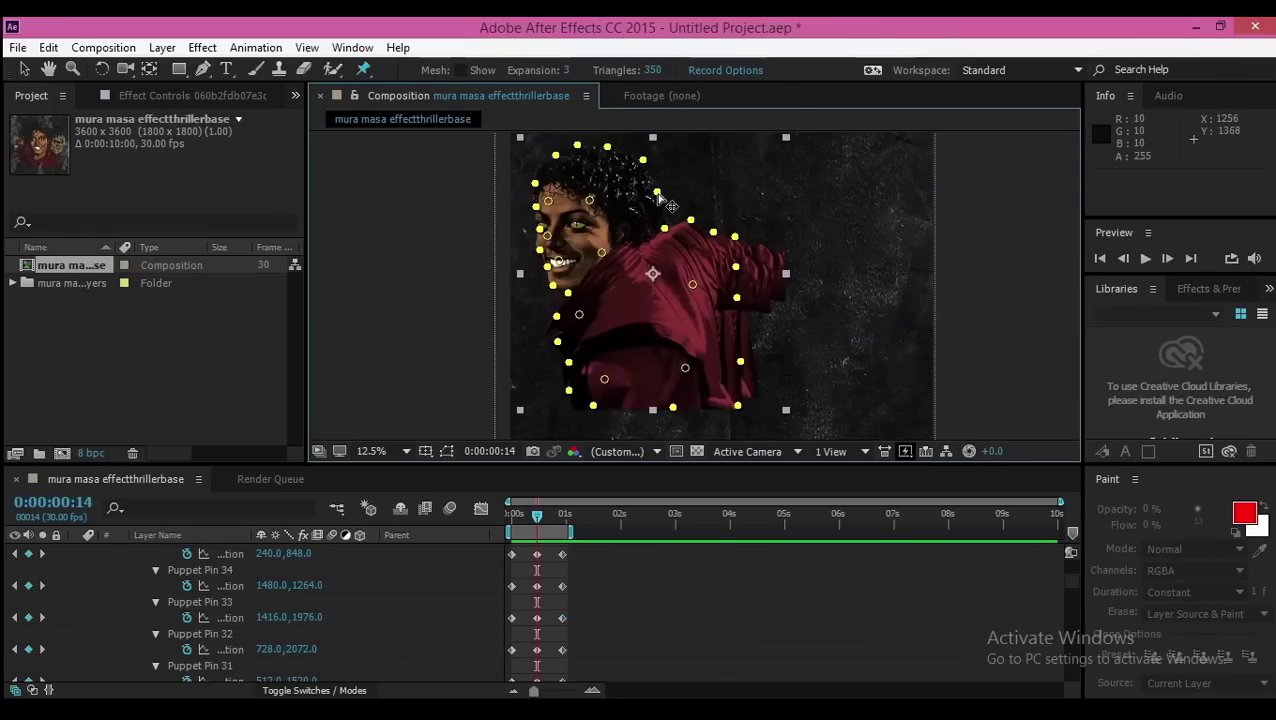
left_click_drag(657, 193, 658, 193)
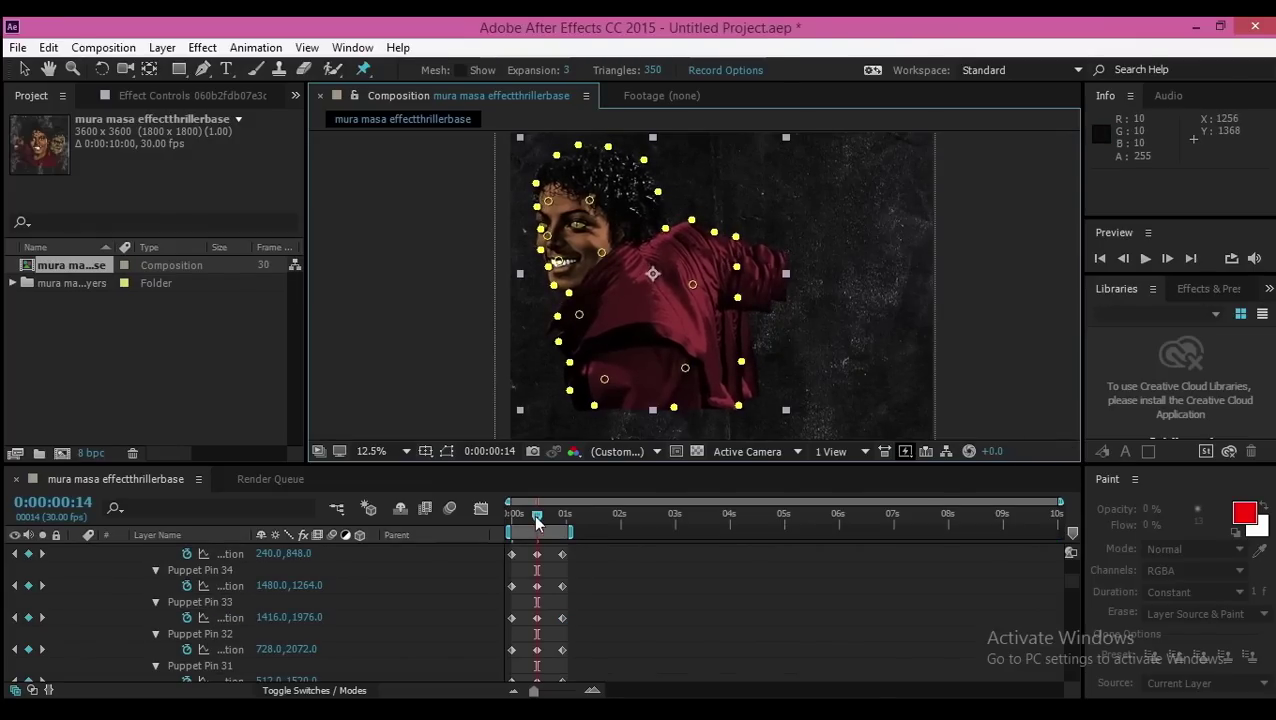
key("space")
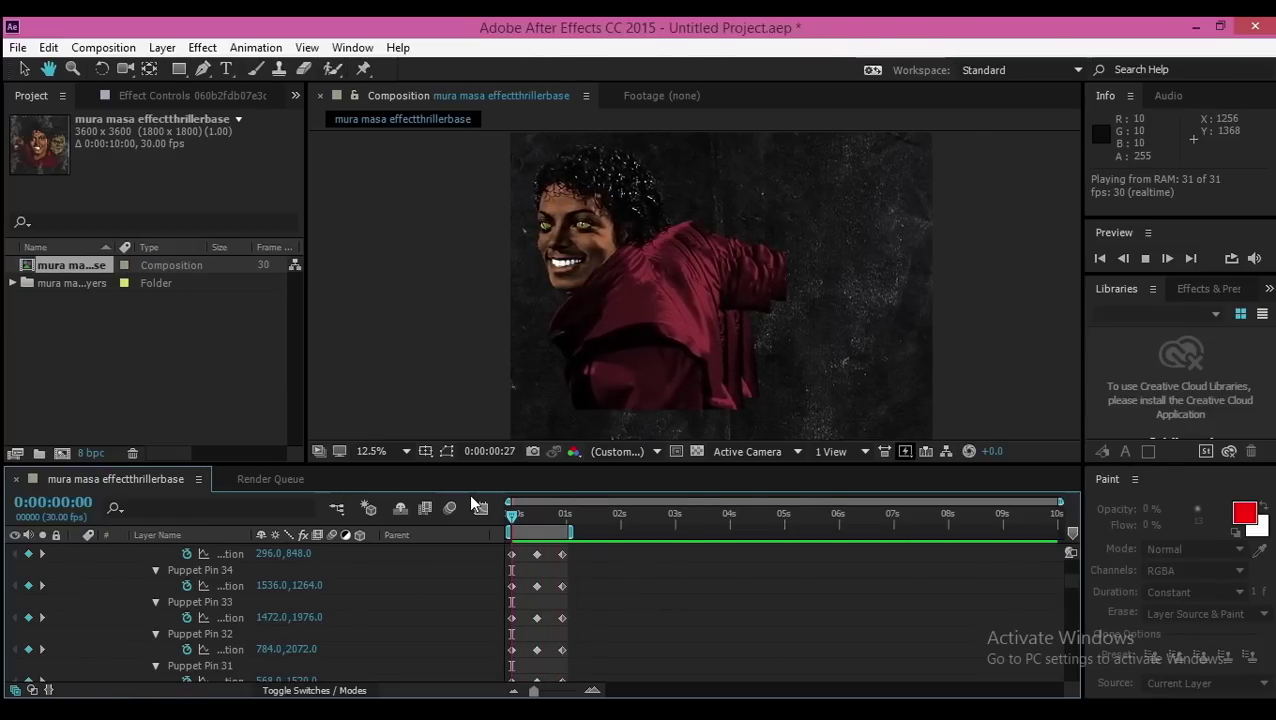
Try to nudge the outer pins of 060b2fd...bd copy slightly to the right at frame 1
key("ctrl+p")
key("space")
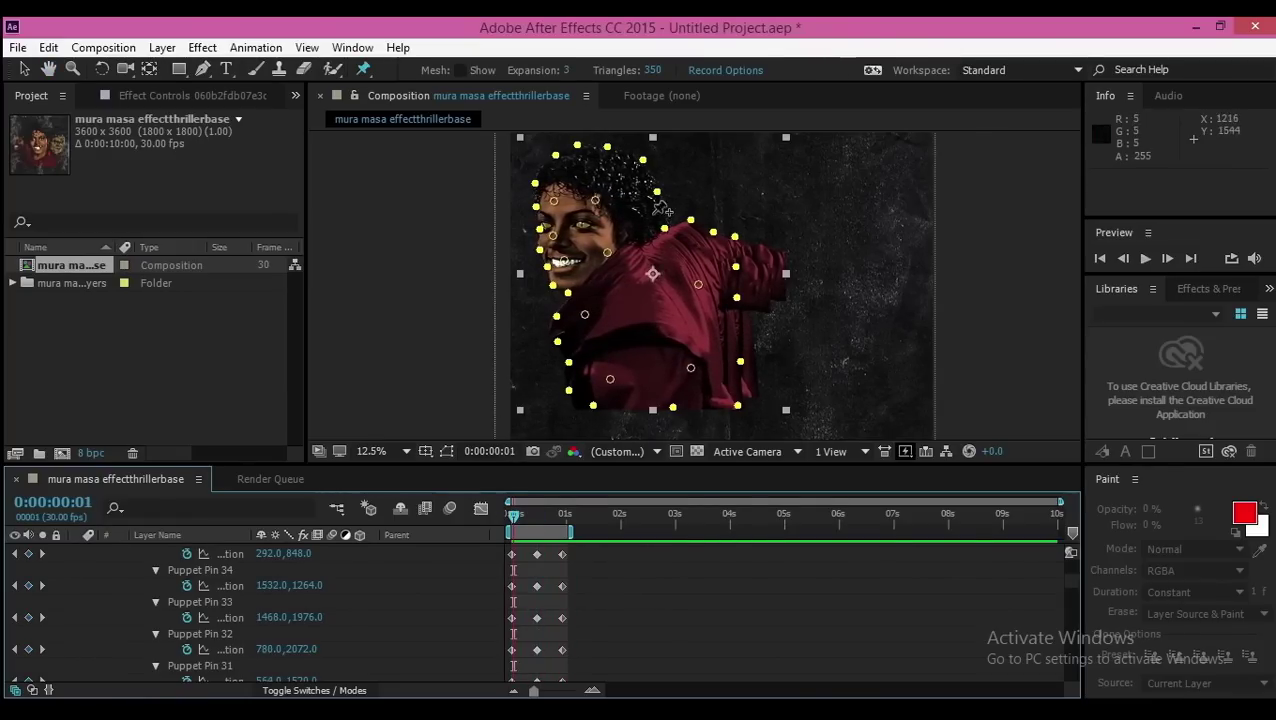
left_click_drag(665, 228, 667, 228)
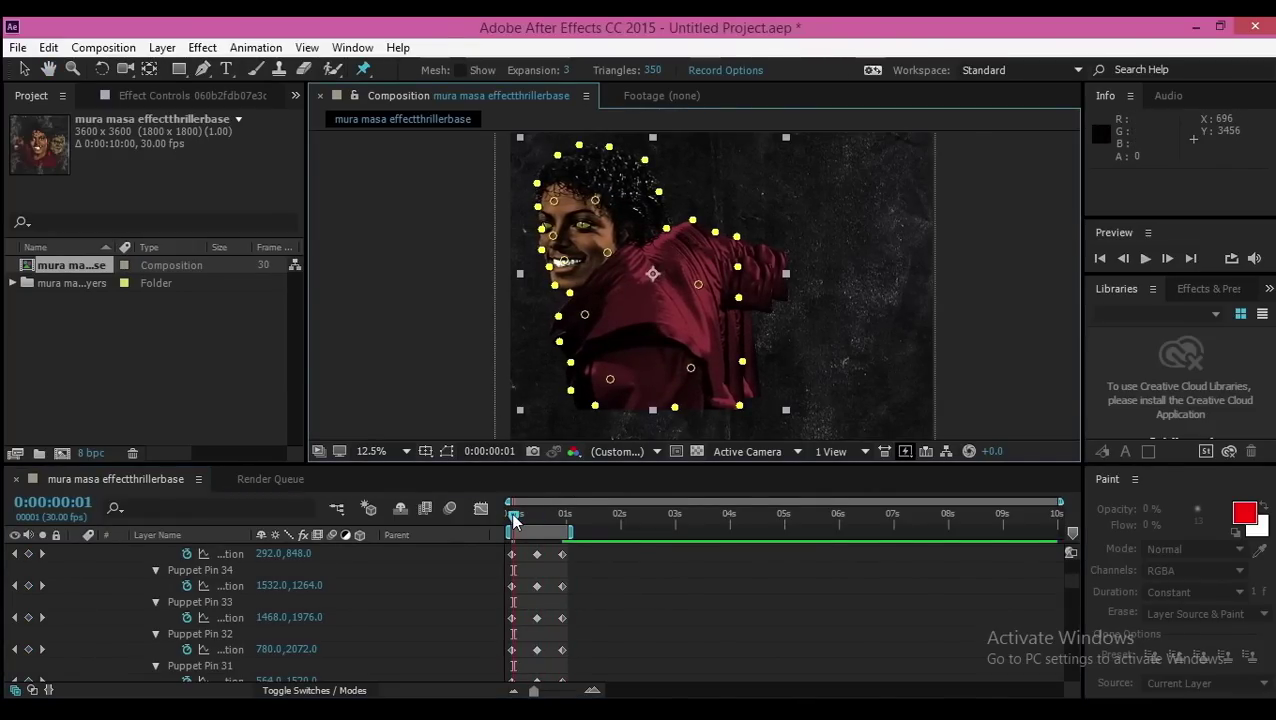
Preview the motion and paste the starting pin keyframes of 060b2fd...bd copy again near the work area's end
key("space")
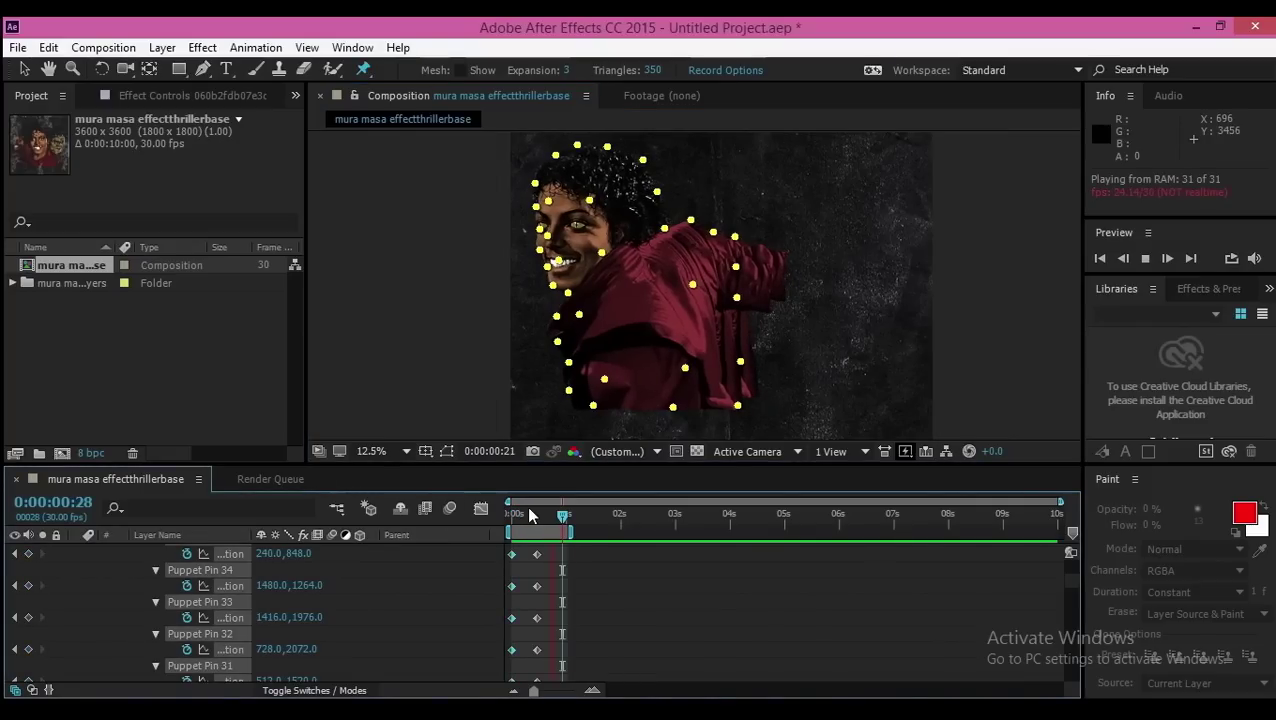
mouse_move(528, 509)
left_mouse_down()
mouse_move(479, 523)
mouse_move(561, 531)
mouse_move(537, 517)
left_mouse_up()
key("ctrl+v")
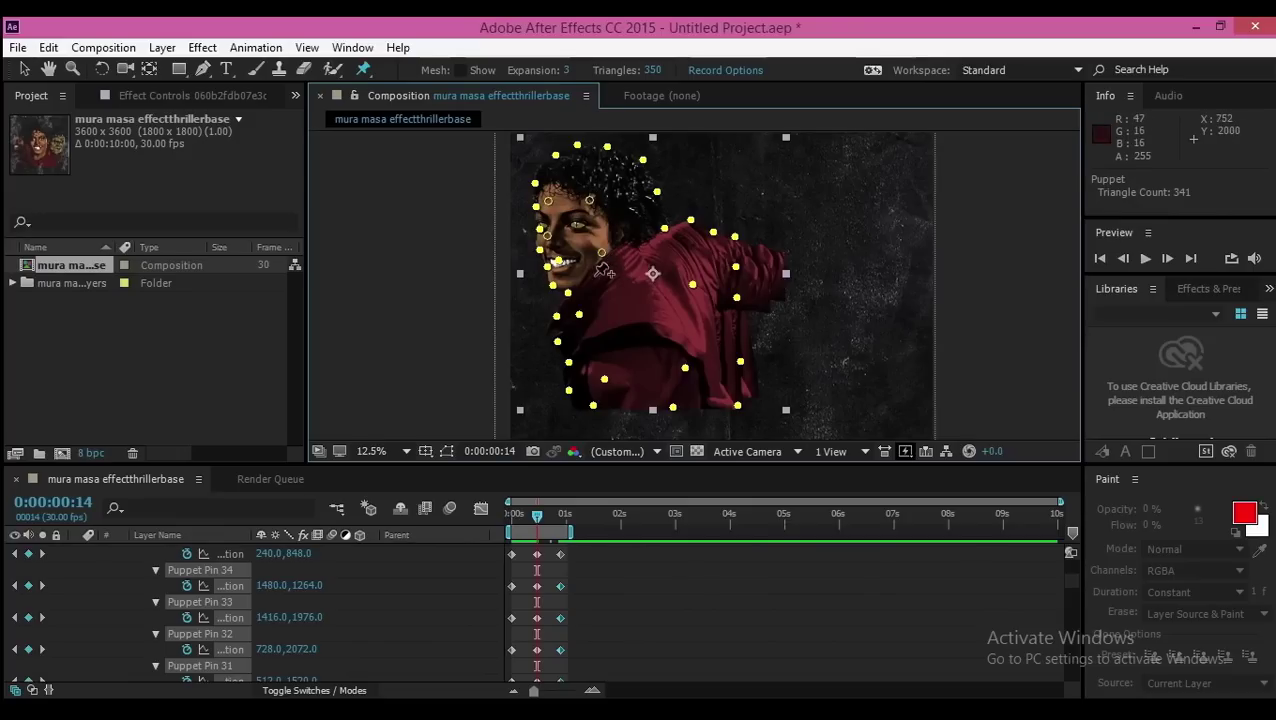
Try to shift only the outer pins of 060b2fd...bd copy slightly up and to the right at frame 14
left_click(578, 314, "shift")
left_click(604, 378, "shift")
left_click(684, 367, "shift")
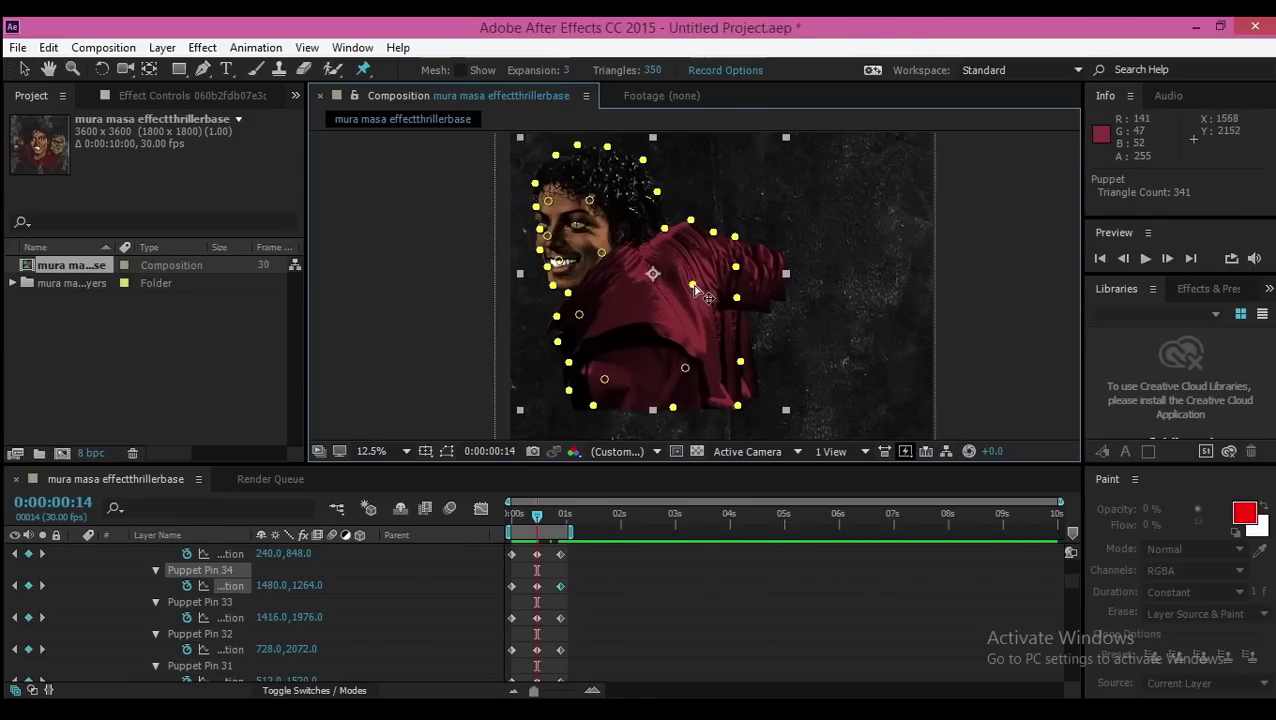
left_click(692, 284, "shift")
left_click_drag(670, 233, 672, 231)
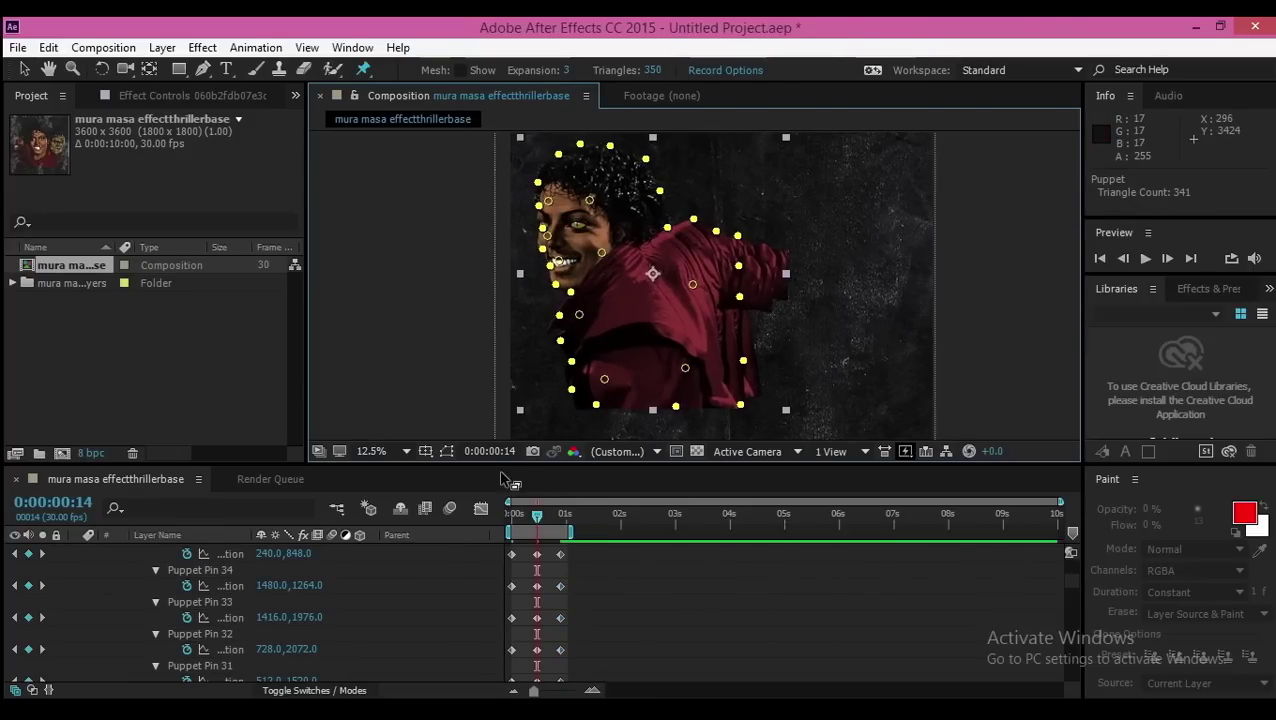
key("ctrl+z")
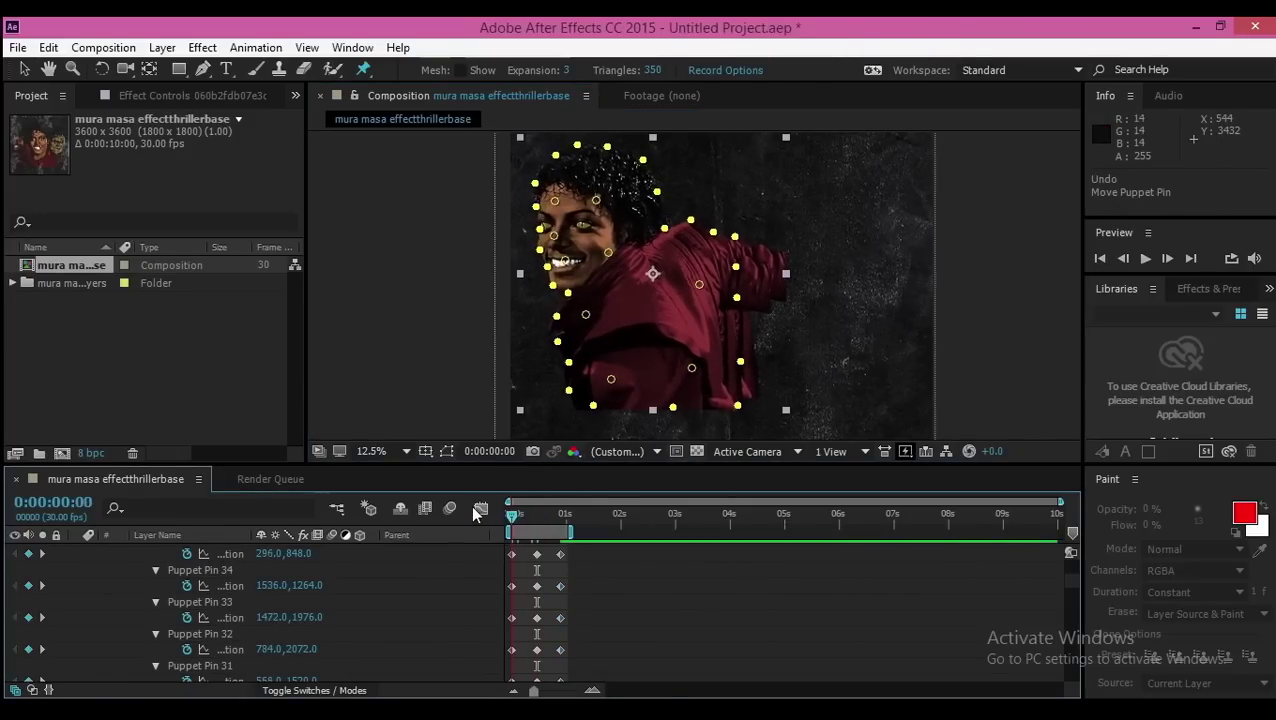
Nudge the outer pins of 060b2fd...bd copy very slightly to the right at frame 13 and preview the loop
key("space")
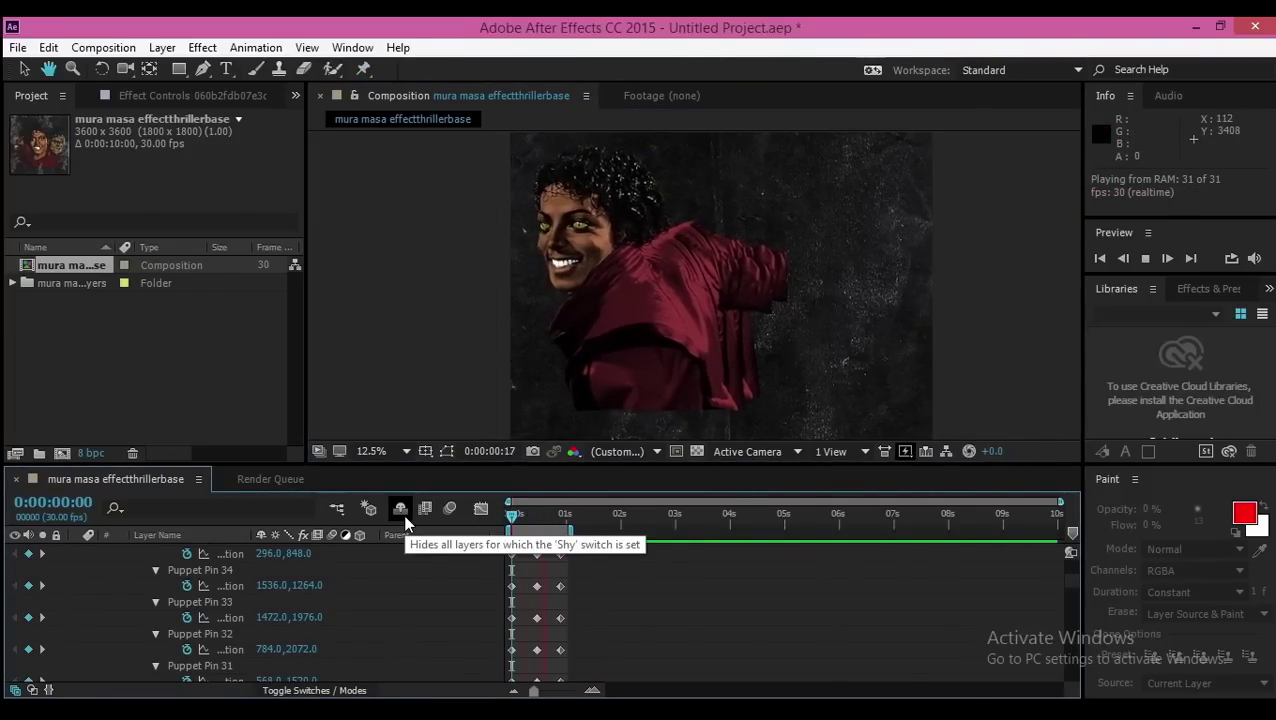
left_click(536, 512)
left_click(535, 512)
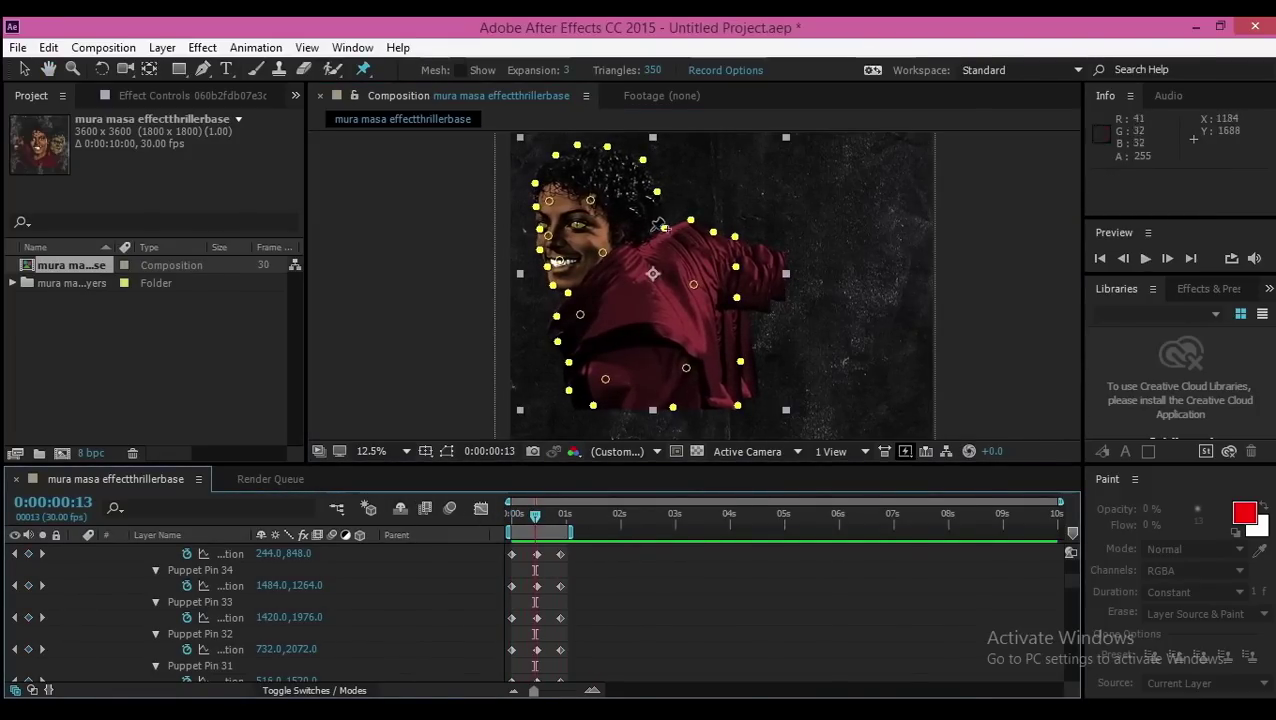
key("space")
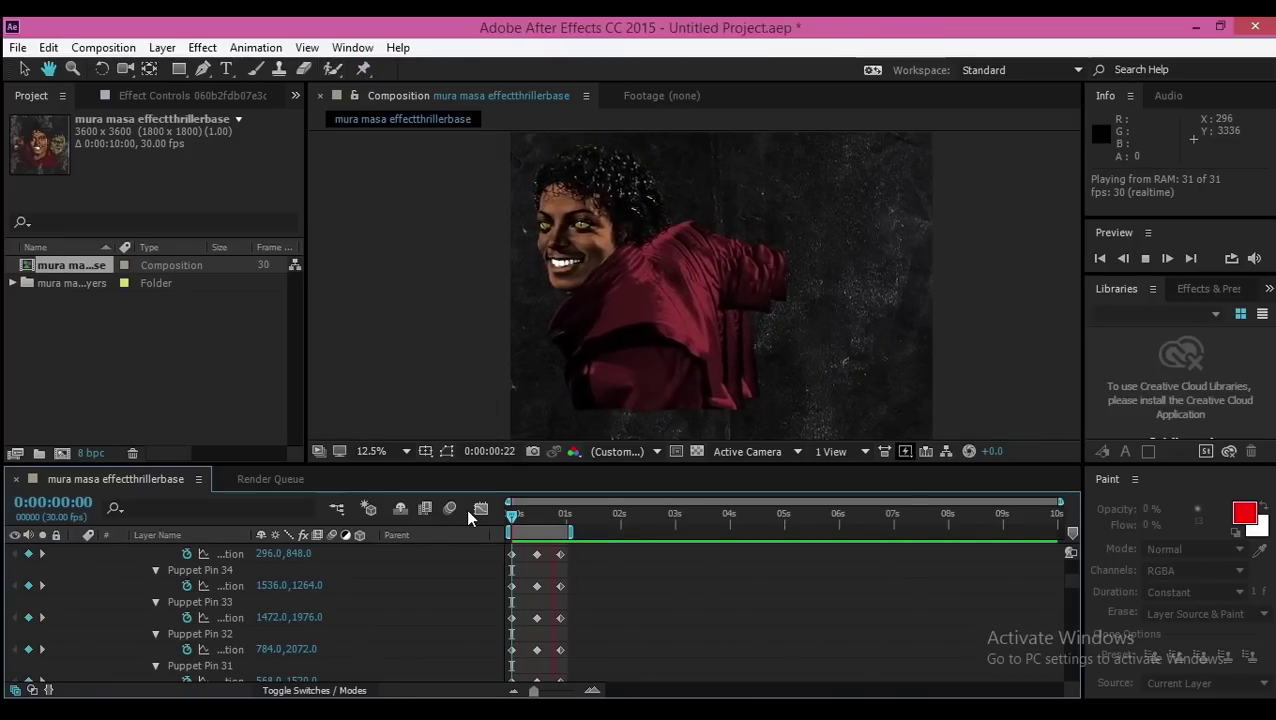
Apply Easy Ease to all puppet pin keyframes of 060b2fd...bd copy
scroll(537, 601, "down", 10)
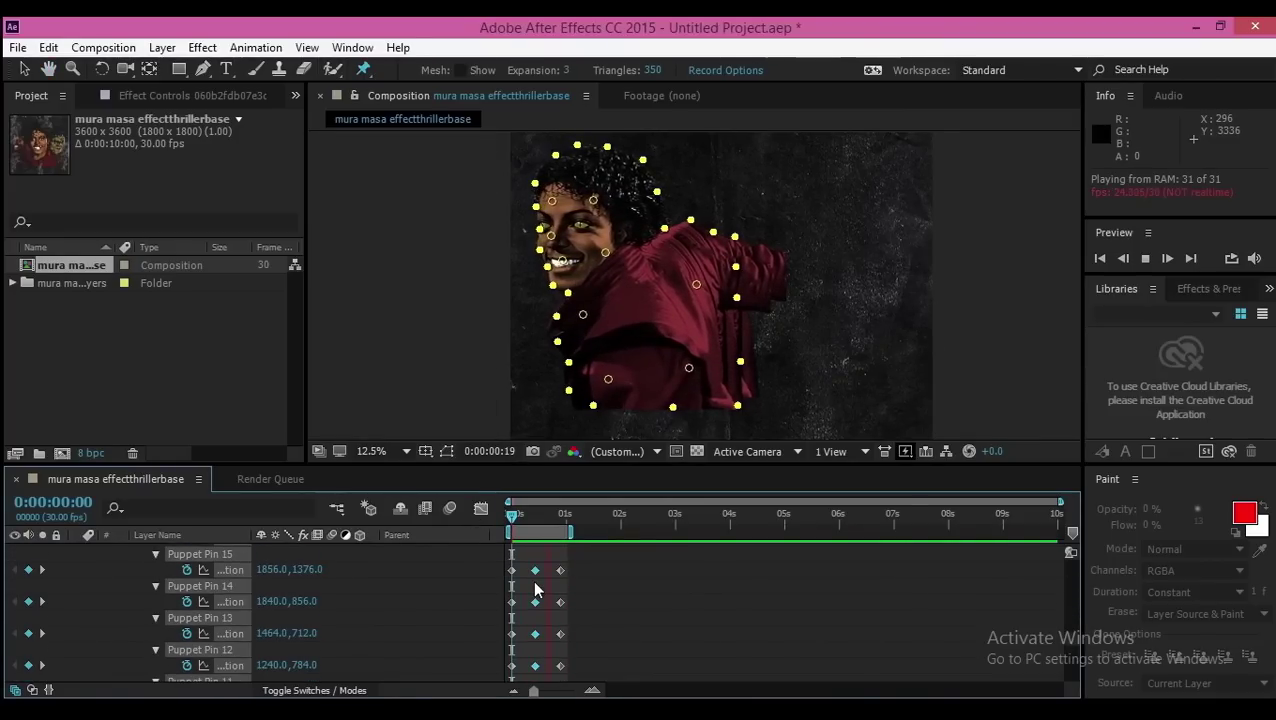
scroll(537, 595, "down", 6)
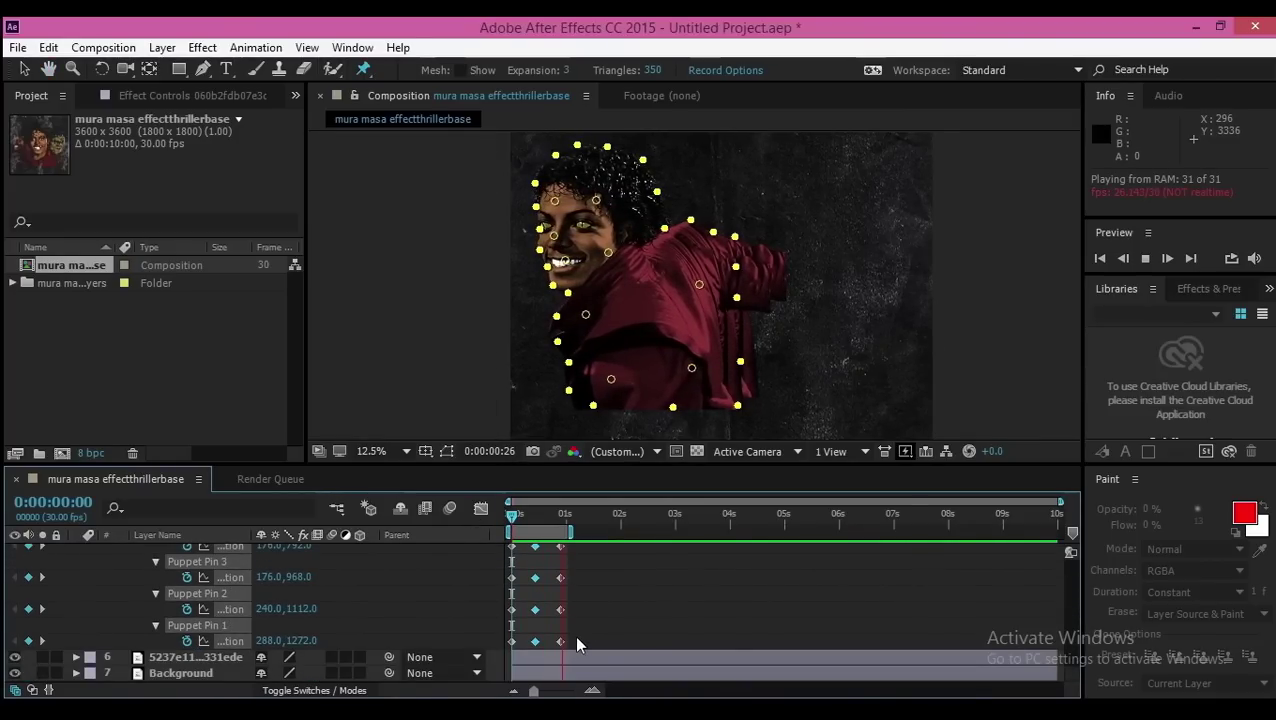
left_click_drag(576, 642, 497, 570)
key("F9")
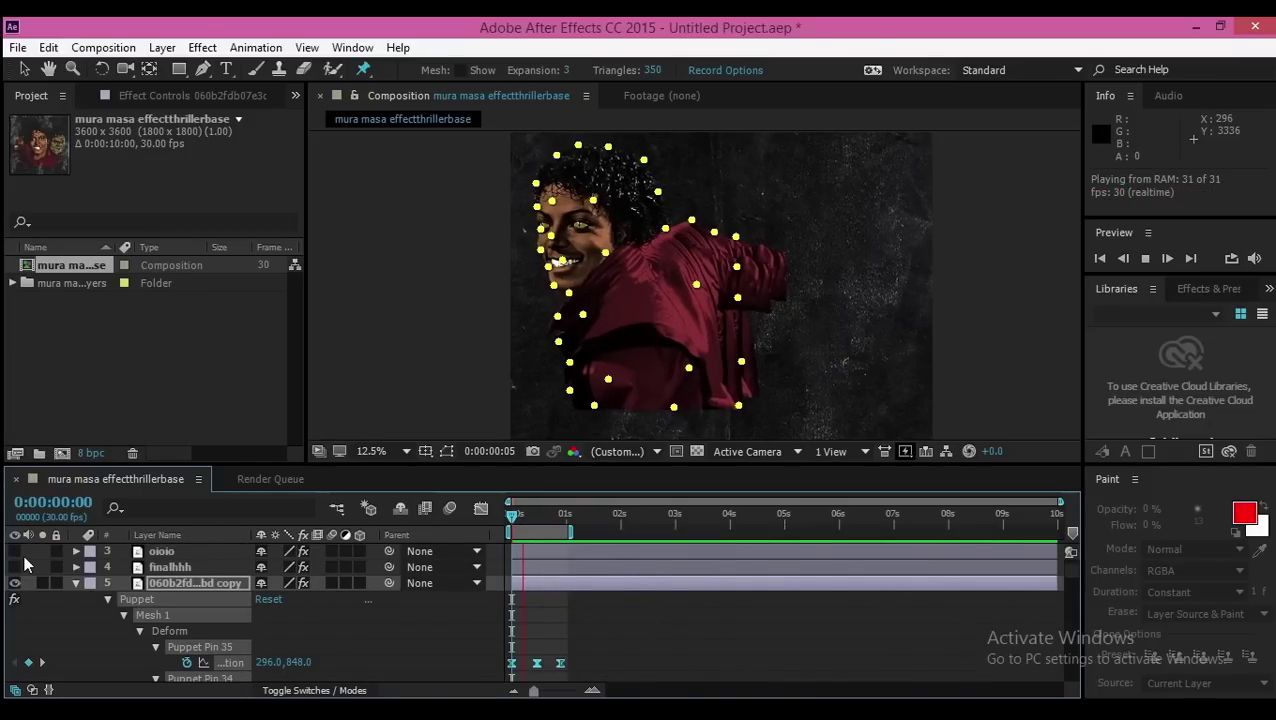
Make the oioio and finalhhh layers visible again and preview all three portraits together at 6.25% magnification
left_click_drag(15, 567, 15, 551)
key("space")
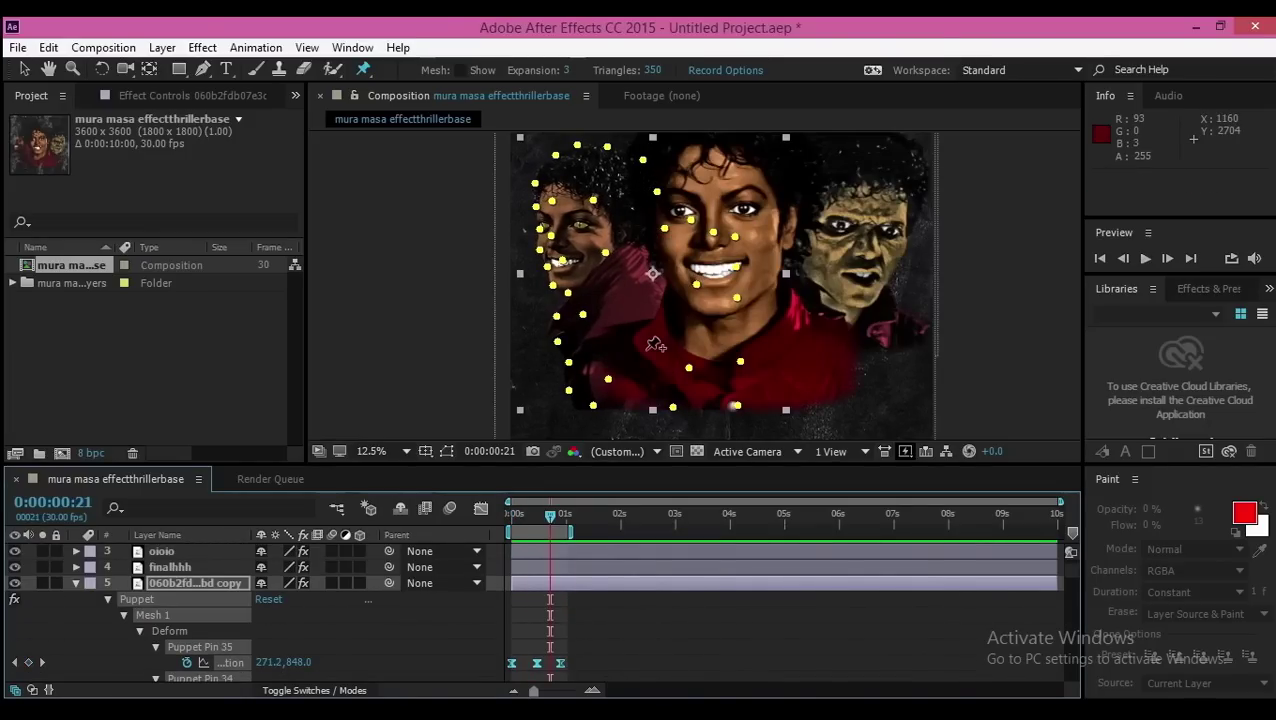
key("space")
key("comma")
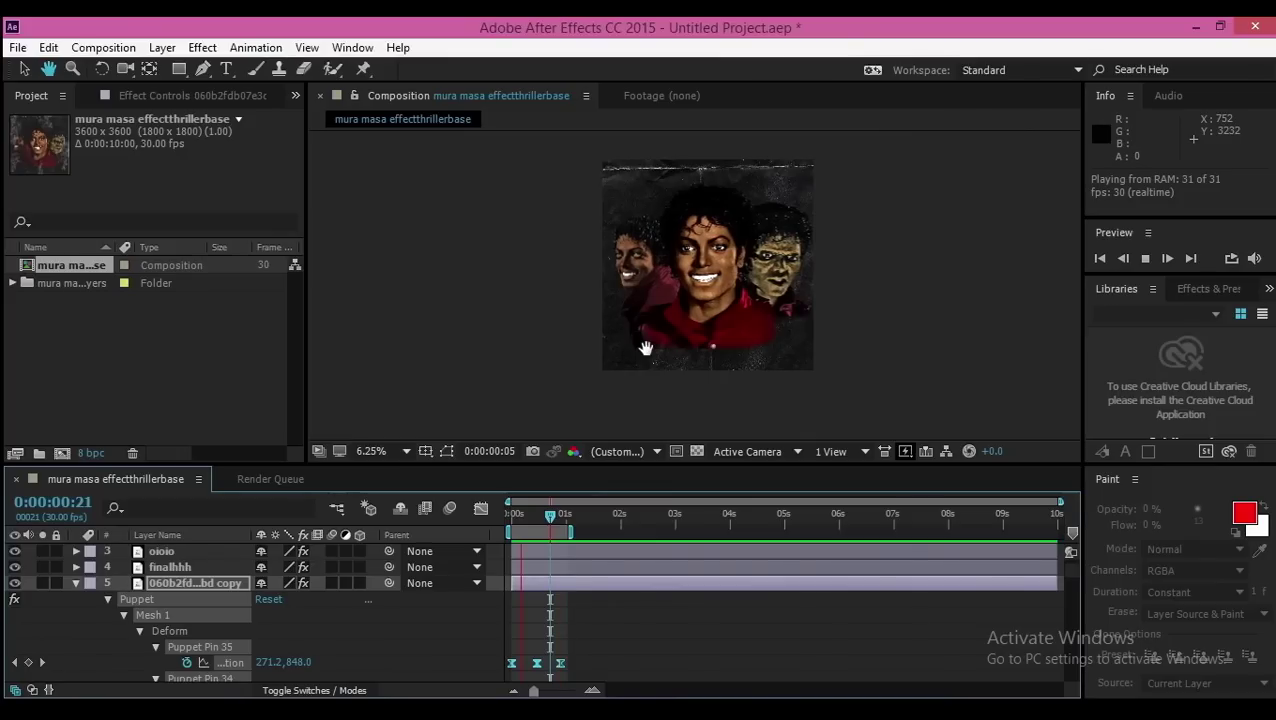
key("space")
Collapse 060b2fd...bd copy, show Layer 2 copy 3 and Background copy, and preview the complete composition
left_click(76, 583)
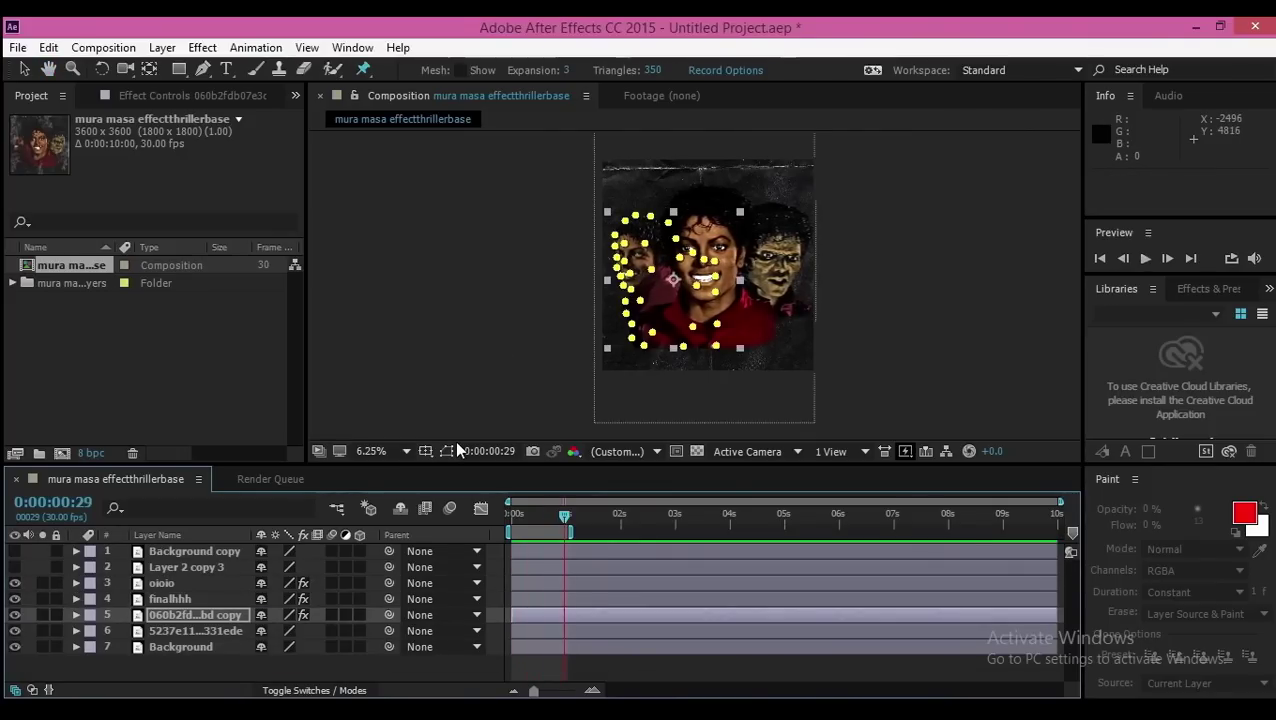
left_click(15, 567)
left_click(15, 551)
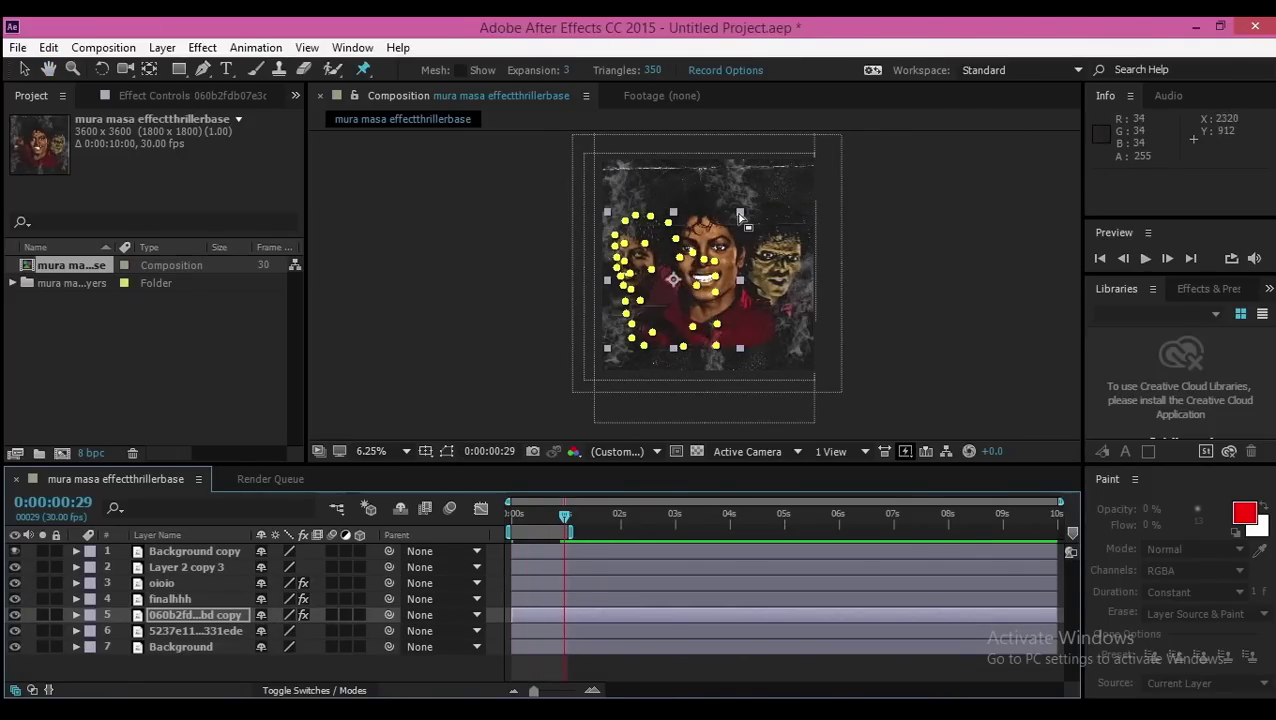
key("space")
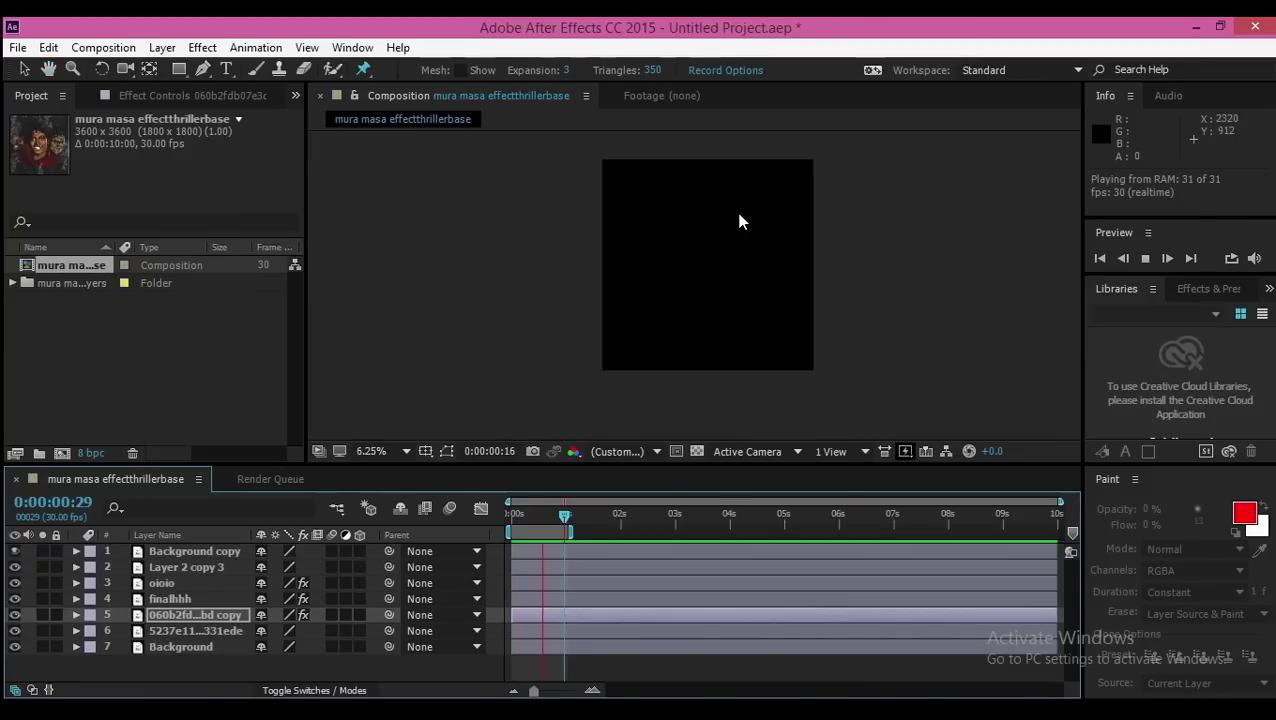
scroll(713, 278, "up", 2)
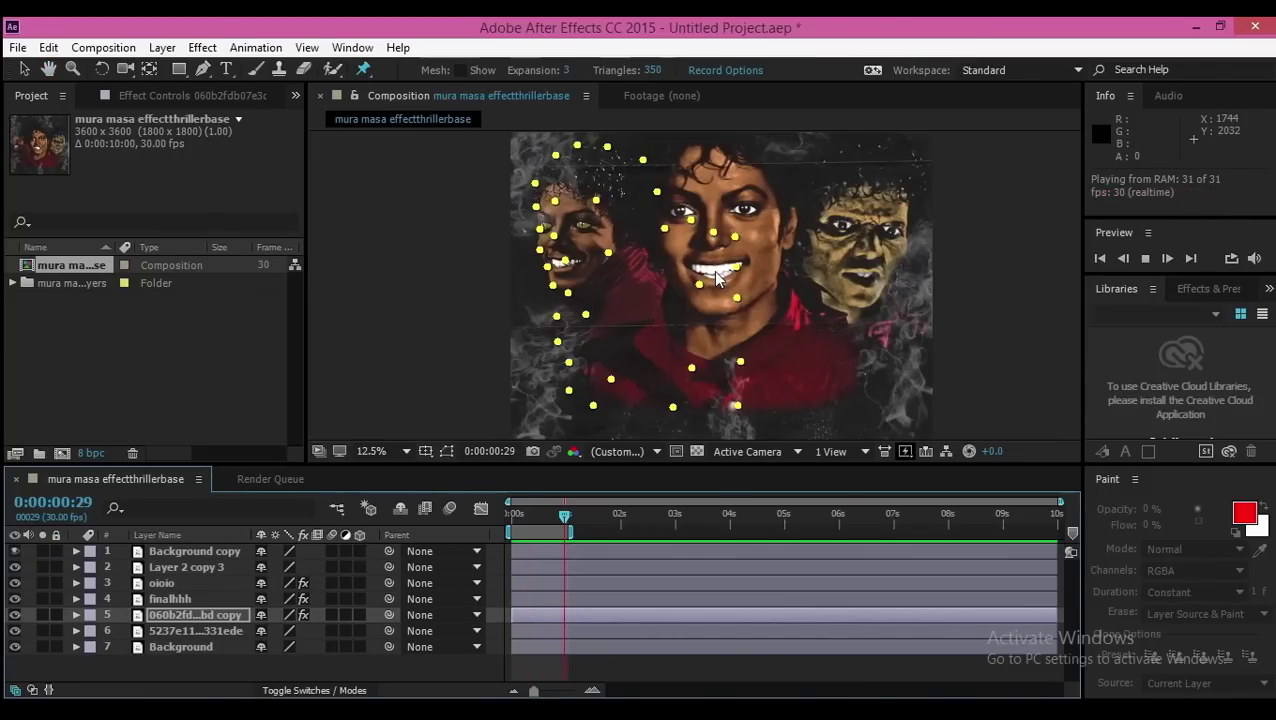
key("space")
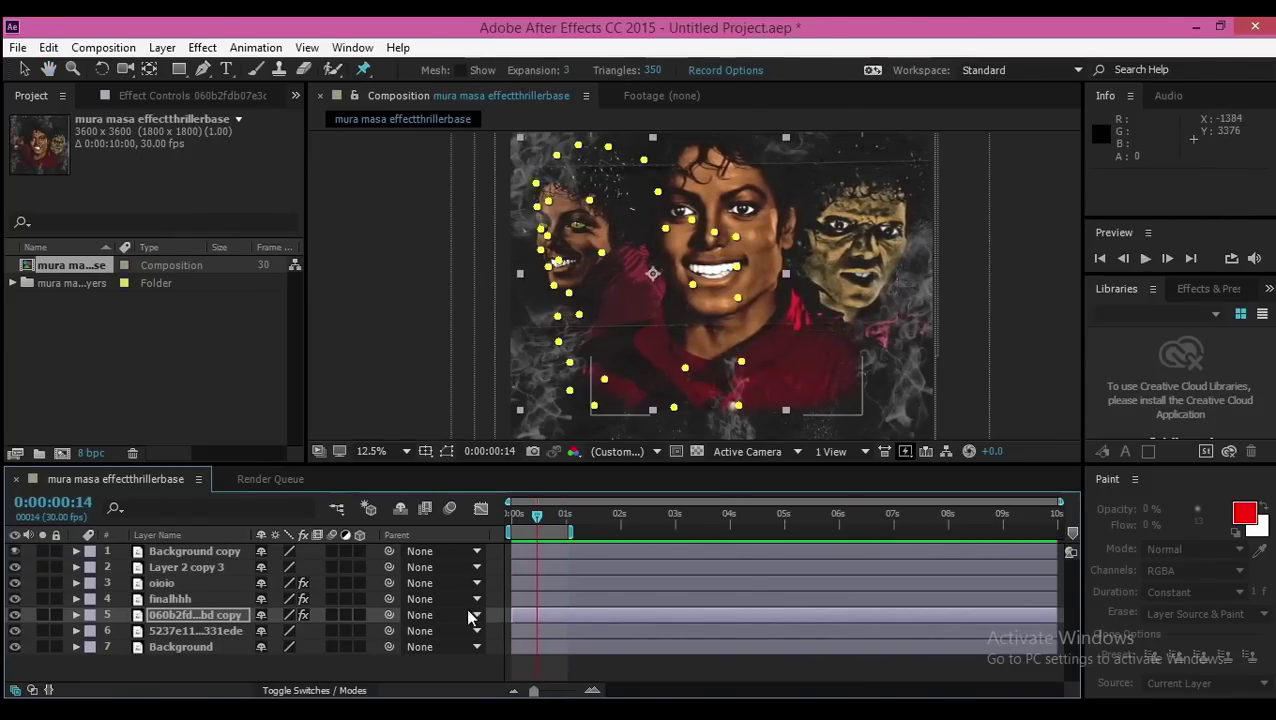
Identify the 5237e11...331ede layer by toggling its visibility and set a Position keyframe for it at the first frame
left_click_drag(507, 514, 474, 498)
left_click(15, 631)
left_click(15, 631)
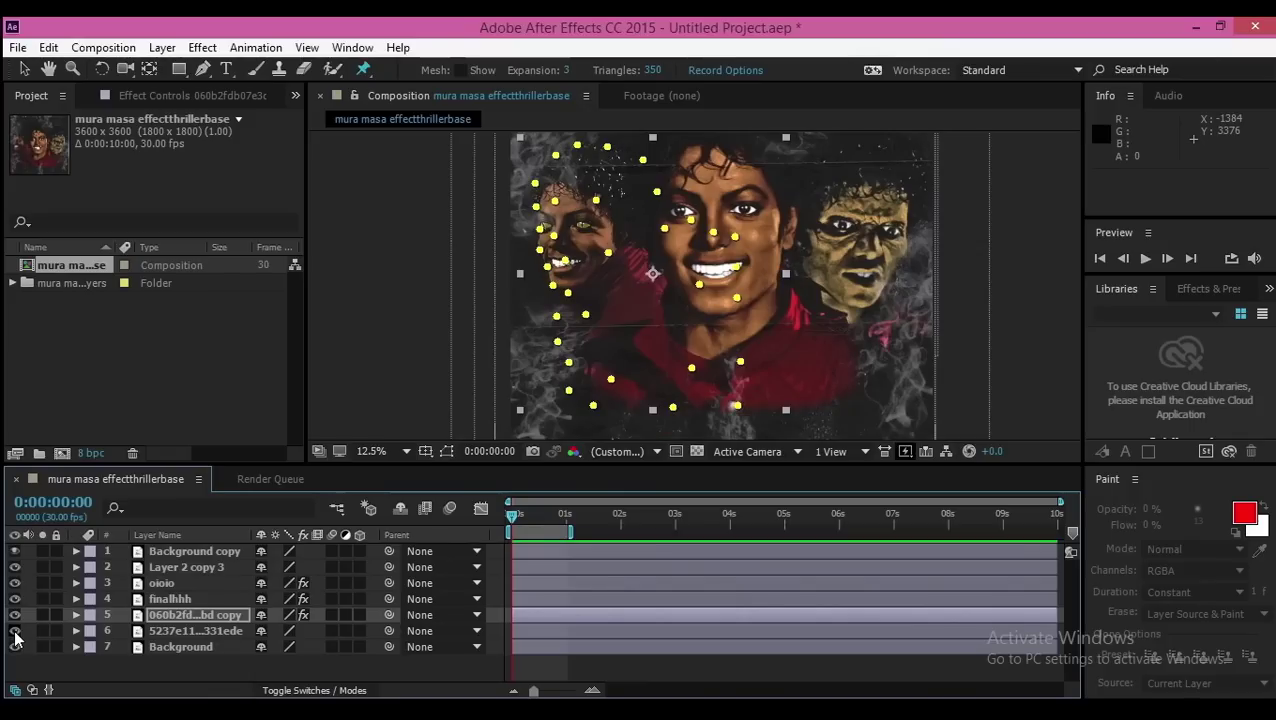
left_click(108, 631)
left_click(75, 631)
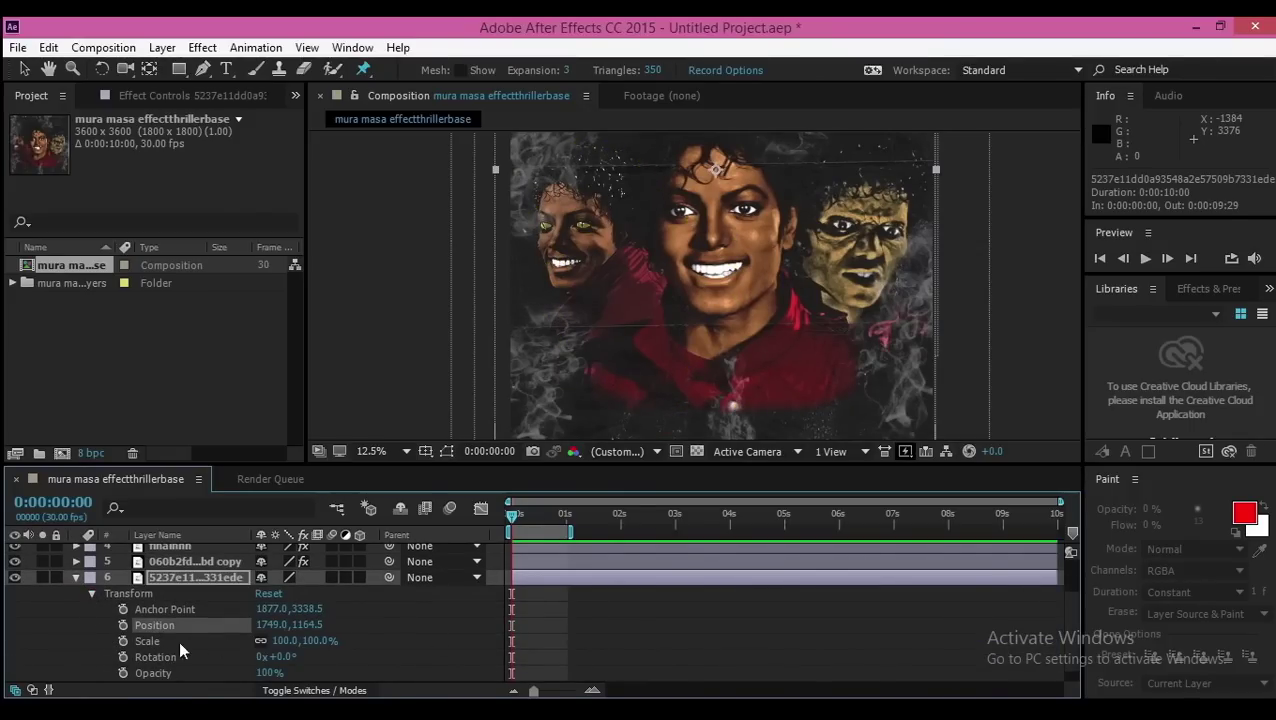
left_click(123, 625)
Try to move the 5237e11...331ede layer to Position 1853.0, 1180.5 at frame 18
left_click_drag(511, 514, 541, 518)
left_click(24, 69)
left_click_drag(520, 298, 533, 300)
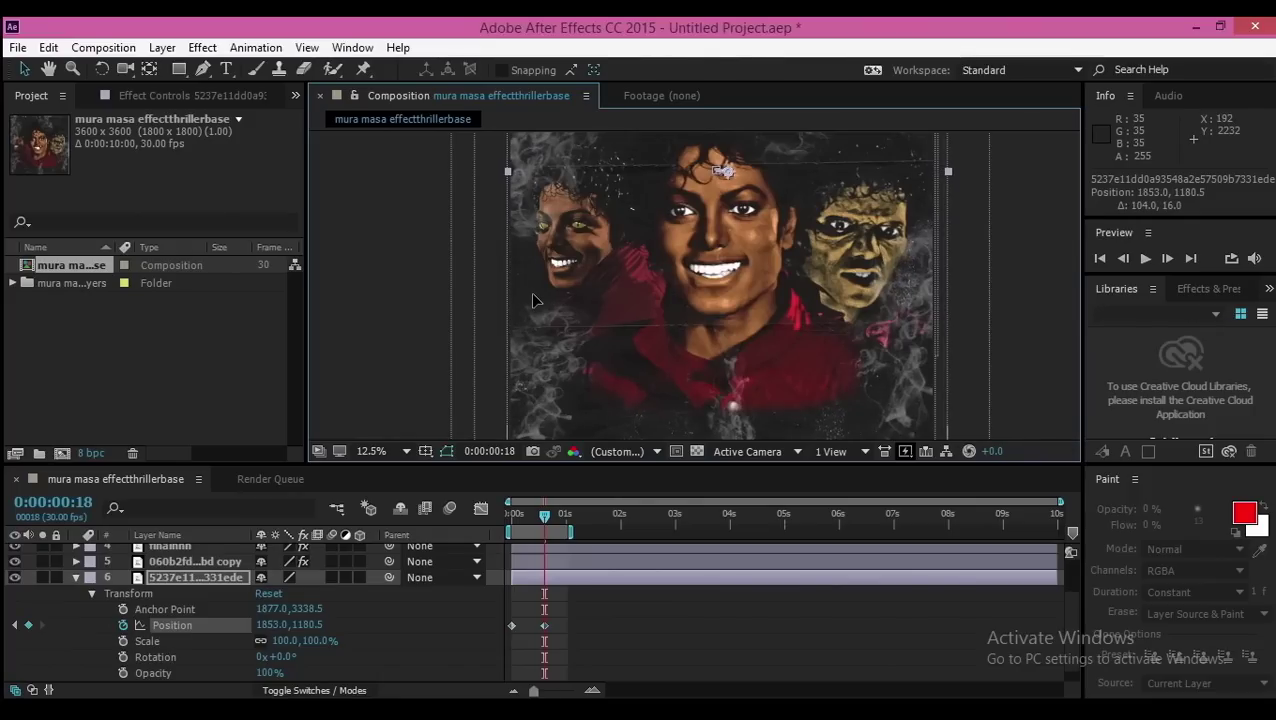
key("ctrl+z")
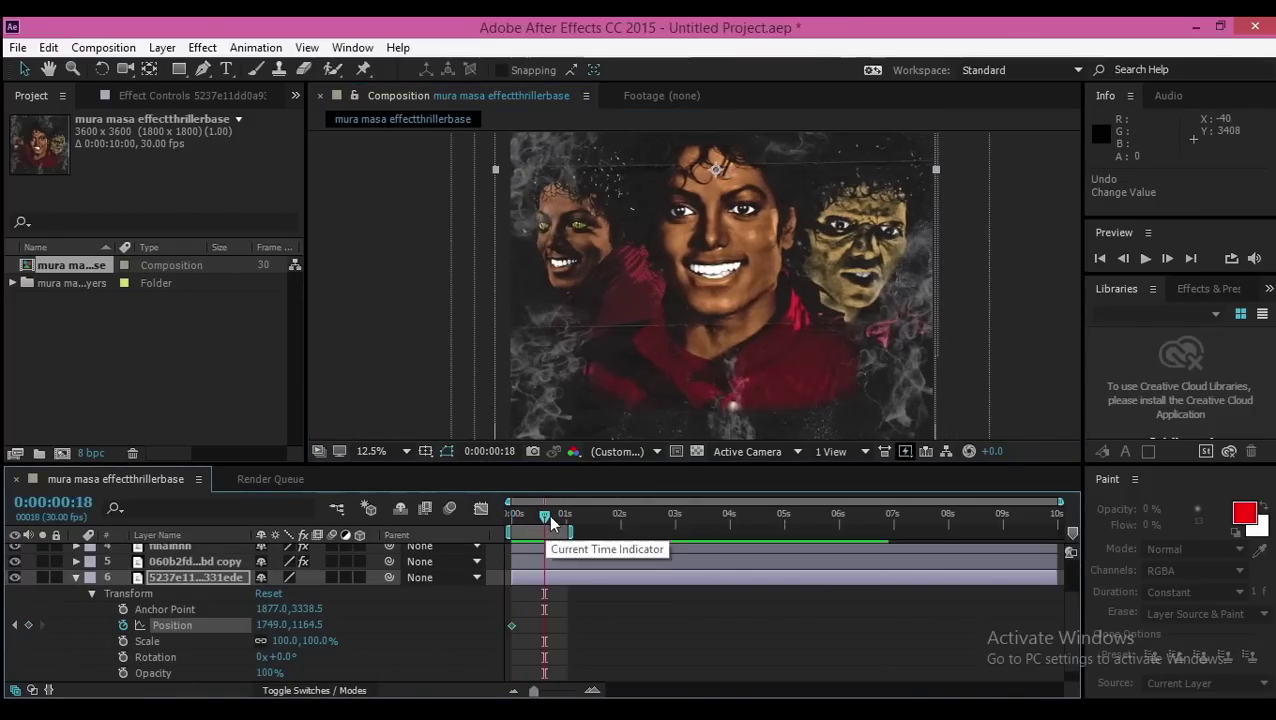
Try to shift 5237e11...331ede to Position 1813.0, 1108.5 at frame 15 and paste its first Position keyframe near the work area's end
left_click_drag(548, 514, 475, 527)
left_click(539, 514)
left_click_drag(524, 293, 532, 292)
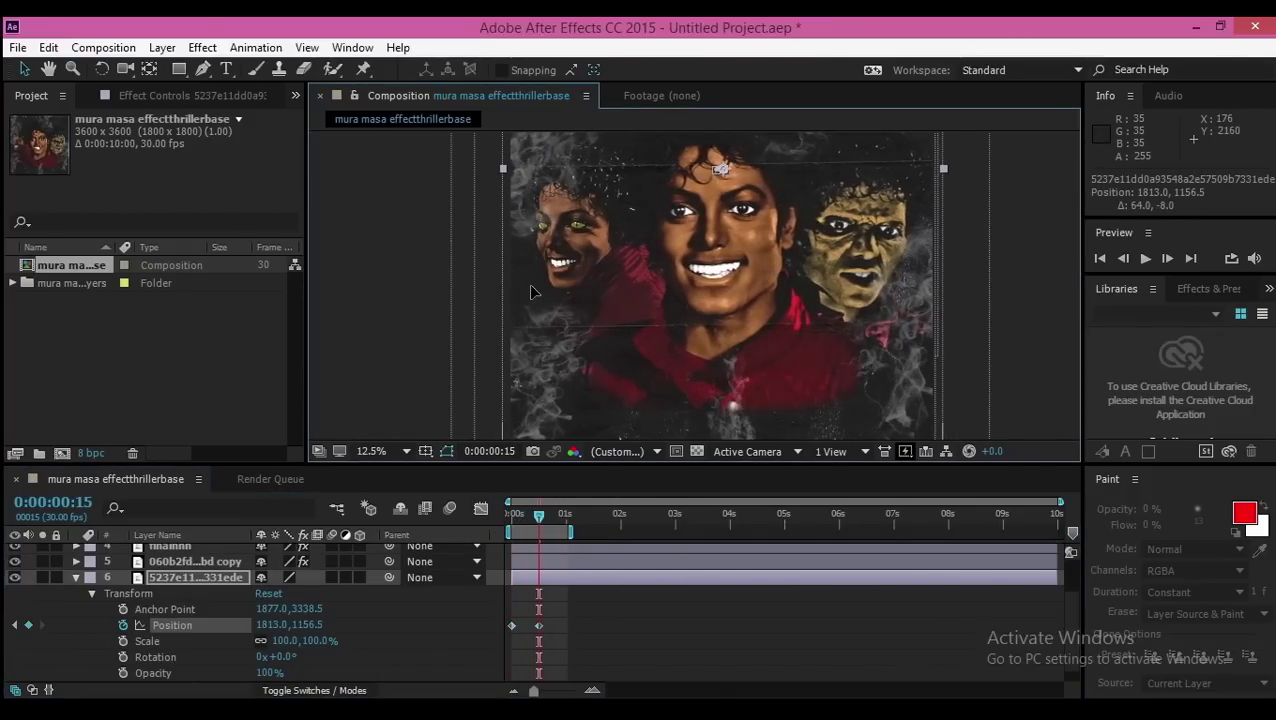
left_click(511, 625)
key("ctrl+c")
left_click(558, 518)
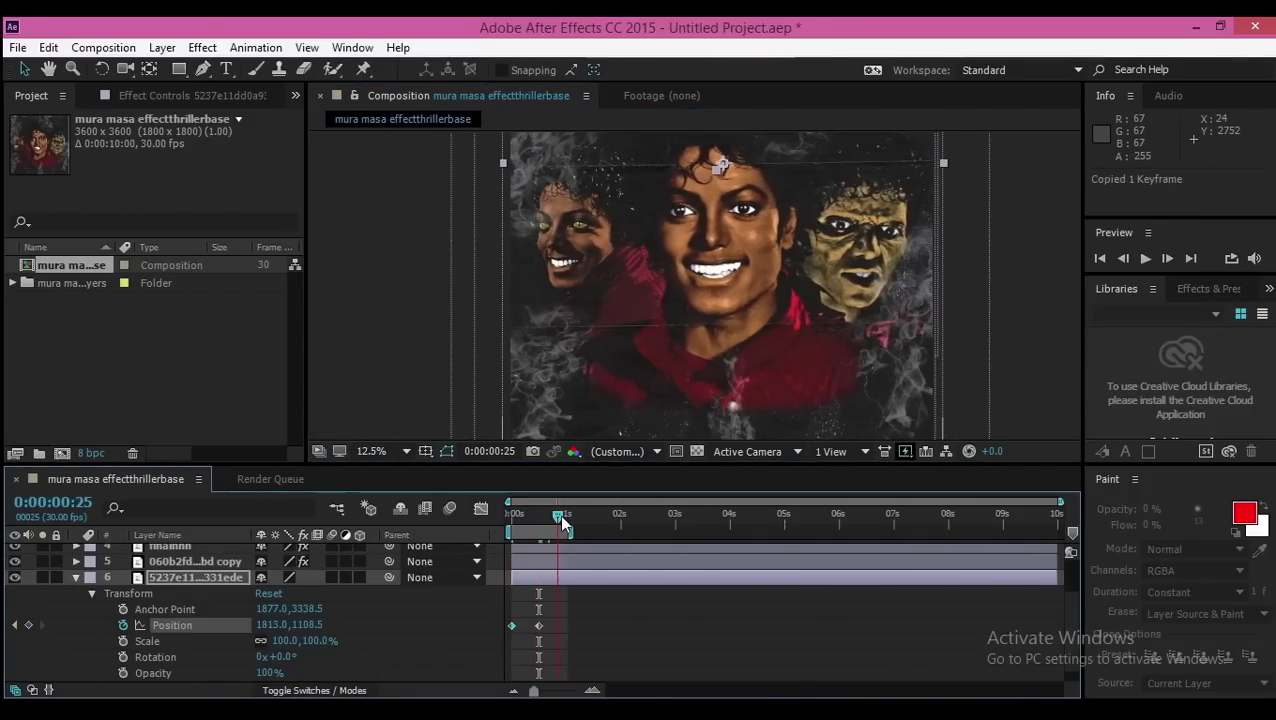
key("ctrl+v")
key("space")
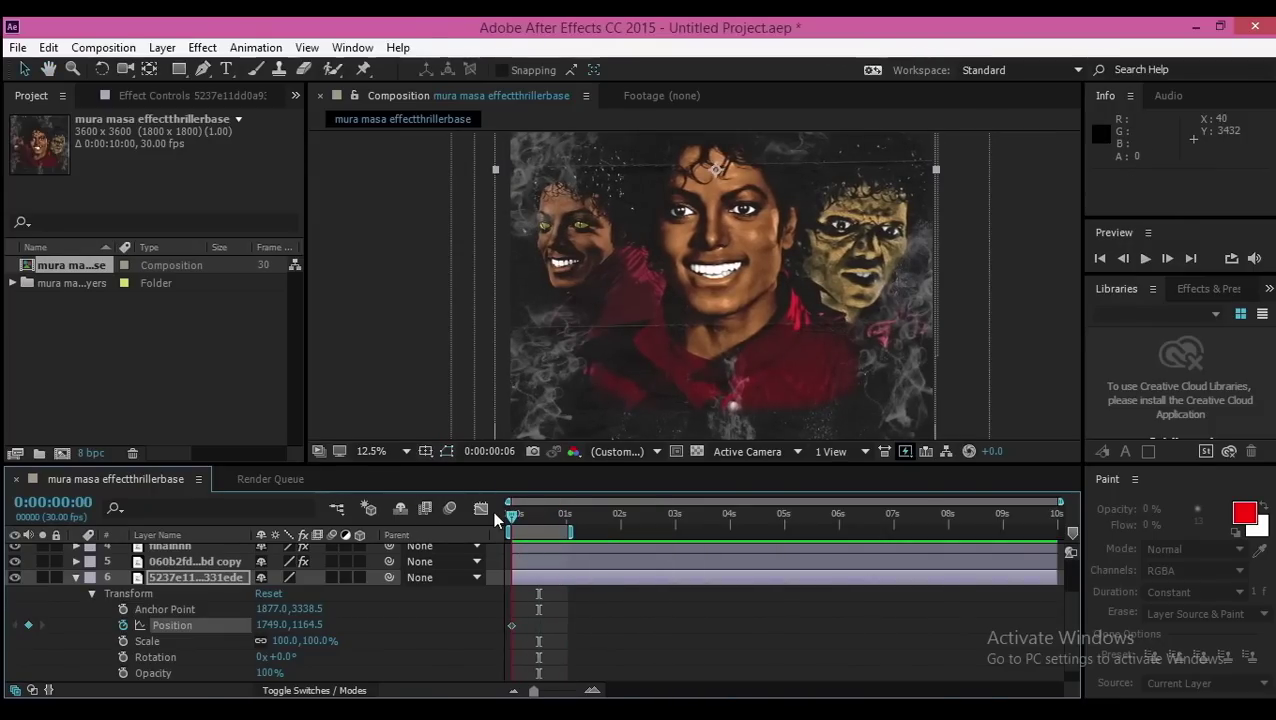
Shift the 5237e11...331ede layer horizontally to Position 1909.0, 1164.5 at frame 14
left_click(537, 515)
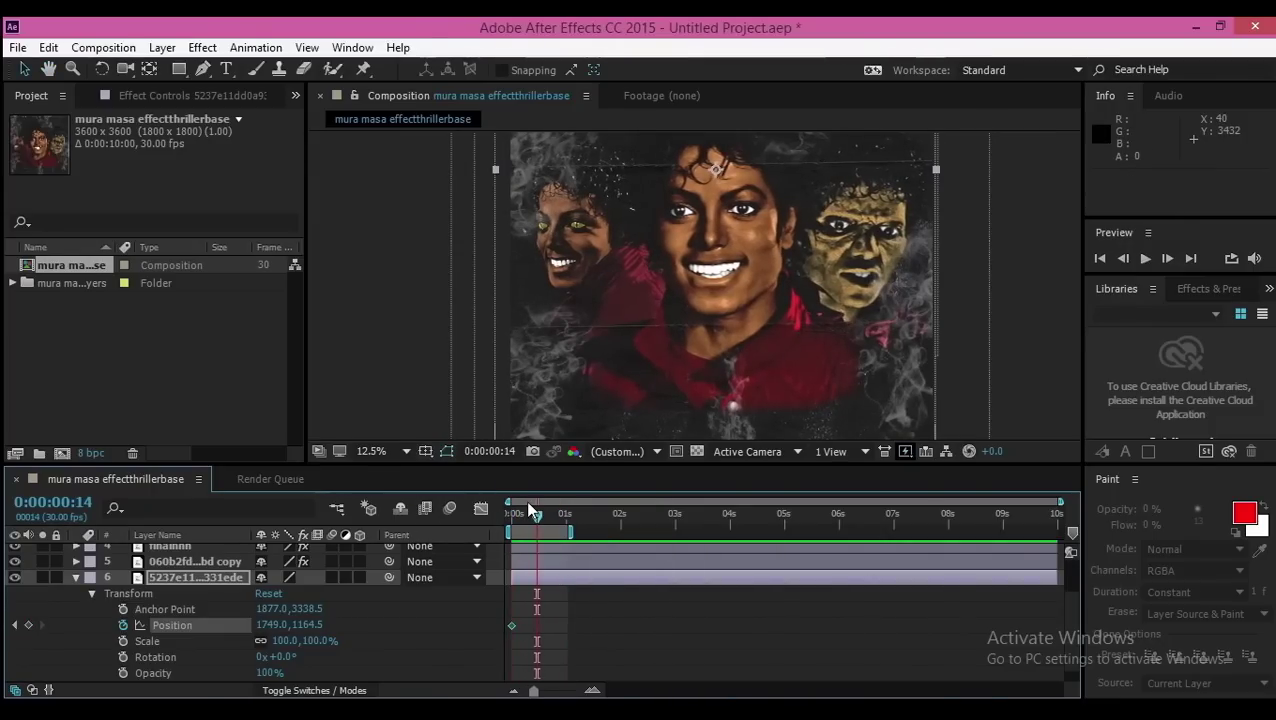
key("shift+Right")
key("shift+Right")
key("shift+Right")
key("shift+Left")
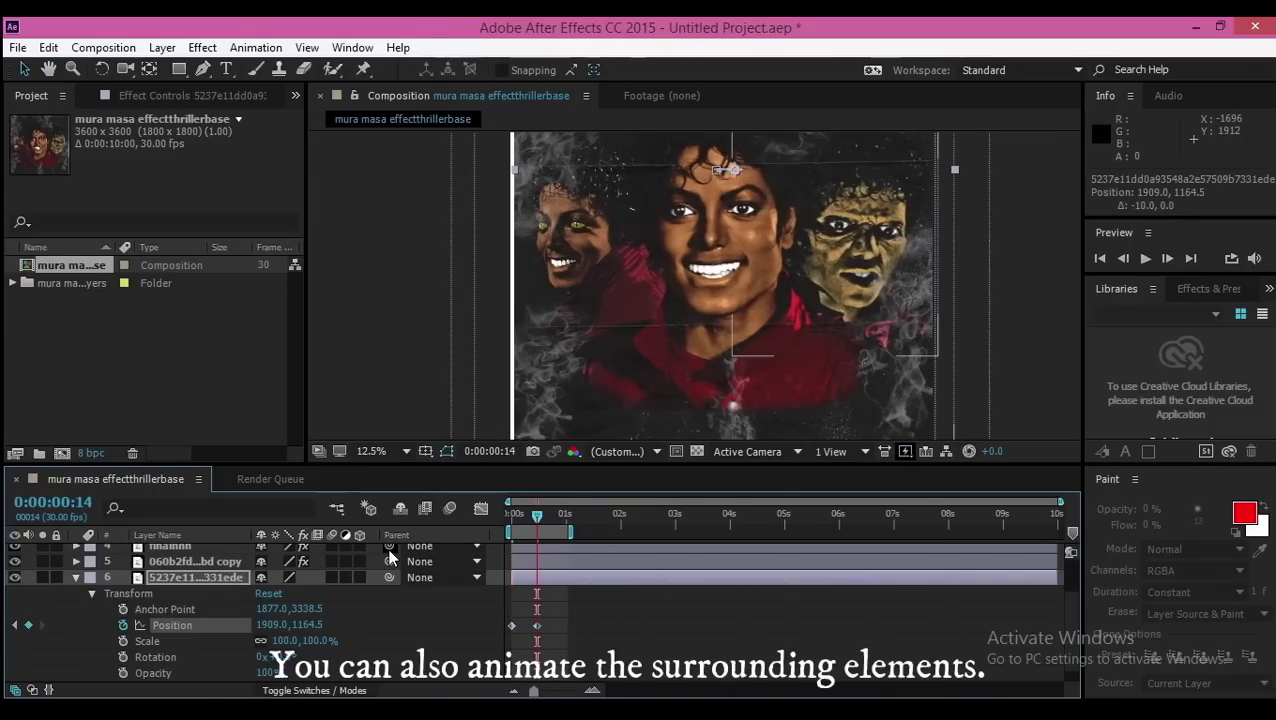
Undo the last moves of the 5237e11...331ede layer, shift it to Position 1829.0, 1164.5 at frame 14, and preview the motion
key("ctrl+z")
key("ctrl+z")
key("shift+Left")
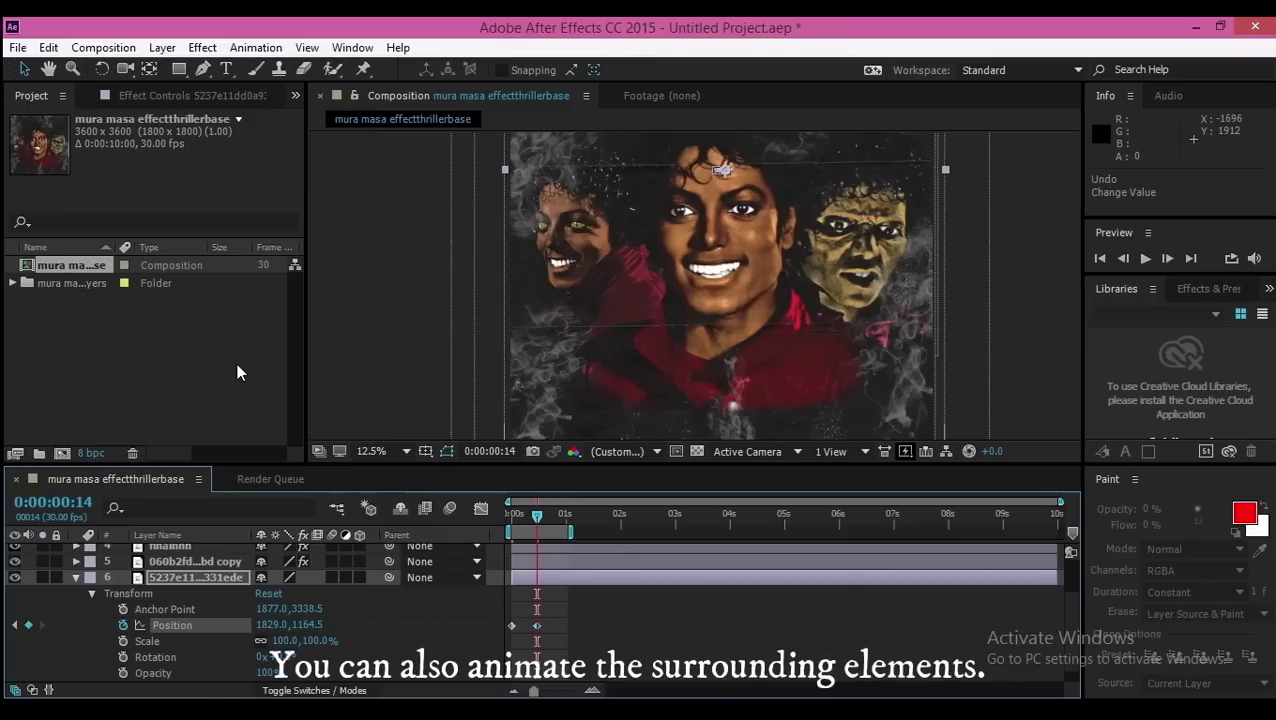
left_click_drag(537, 520, 512, 515)
key("space")
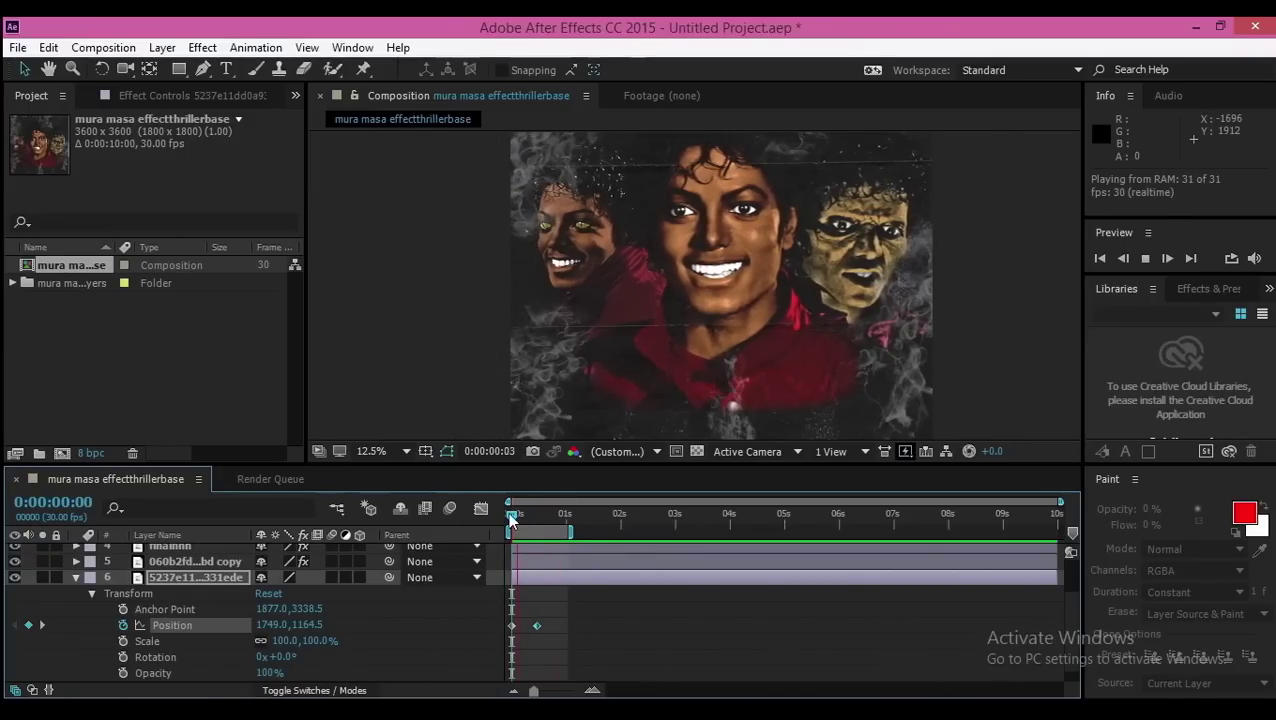
Copy the first Position keyframe of 5237e11...331ede to about frame 29 near the work area's end and preview the full composition
key("space")
left_click(512, 626)
key("ctrl+c")
left_click_drag(512, 519, 399, 525)
key("ctrl+v")
key("space")
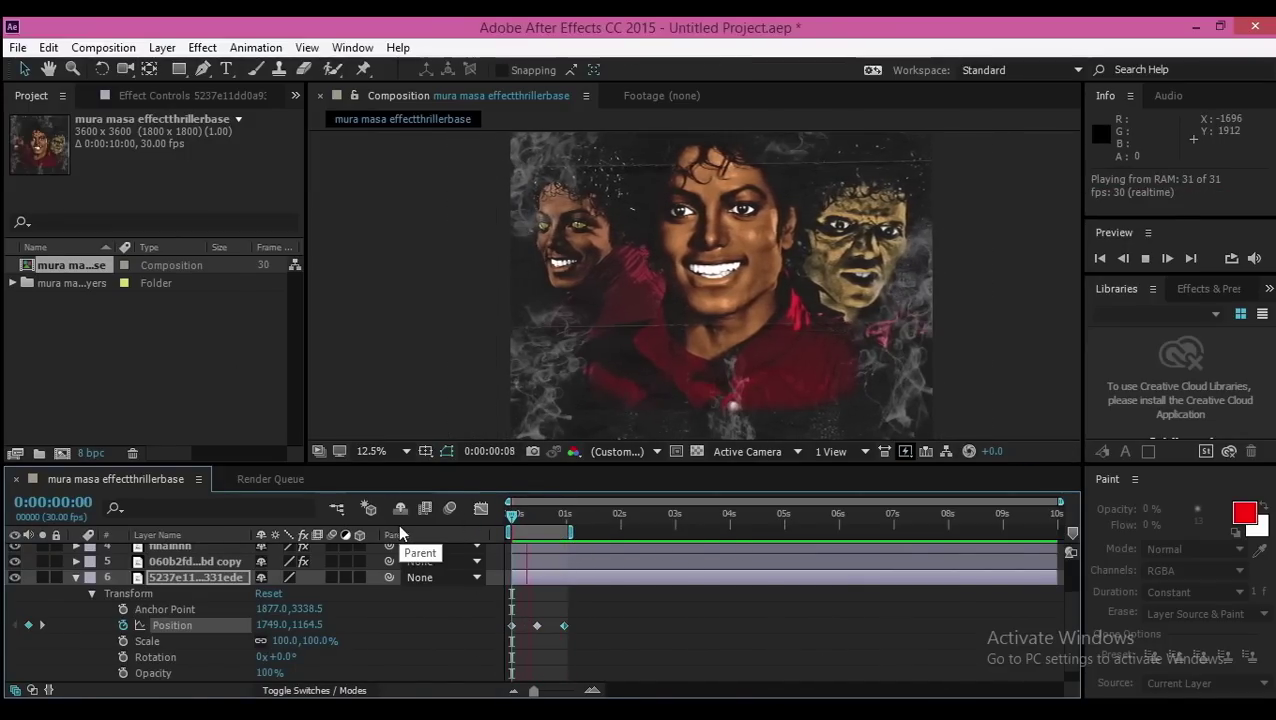
key("comma")
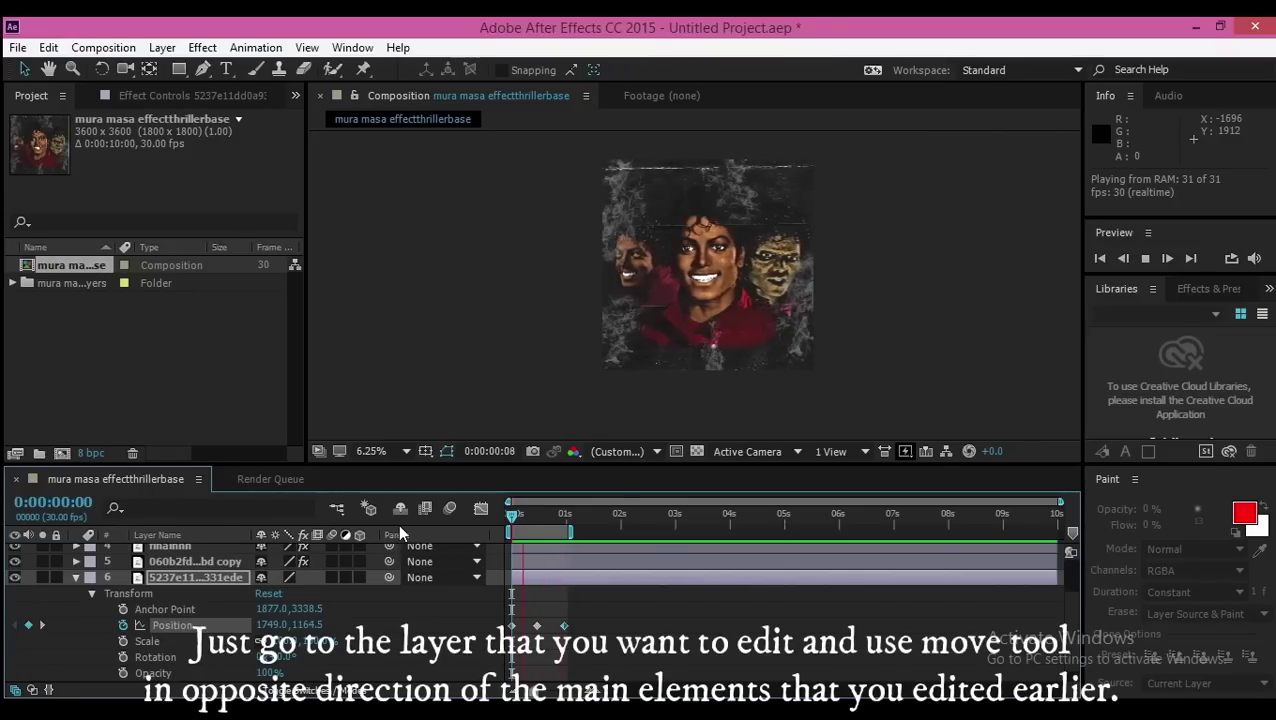
Collapse the 5237e11...331ede layer, reveal the Transform properties of Layer 2 copy 3, and stop the preview
left_click(76, 577)
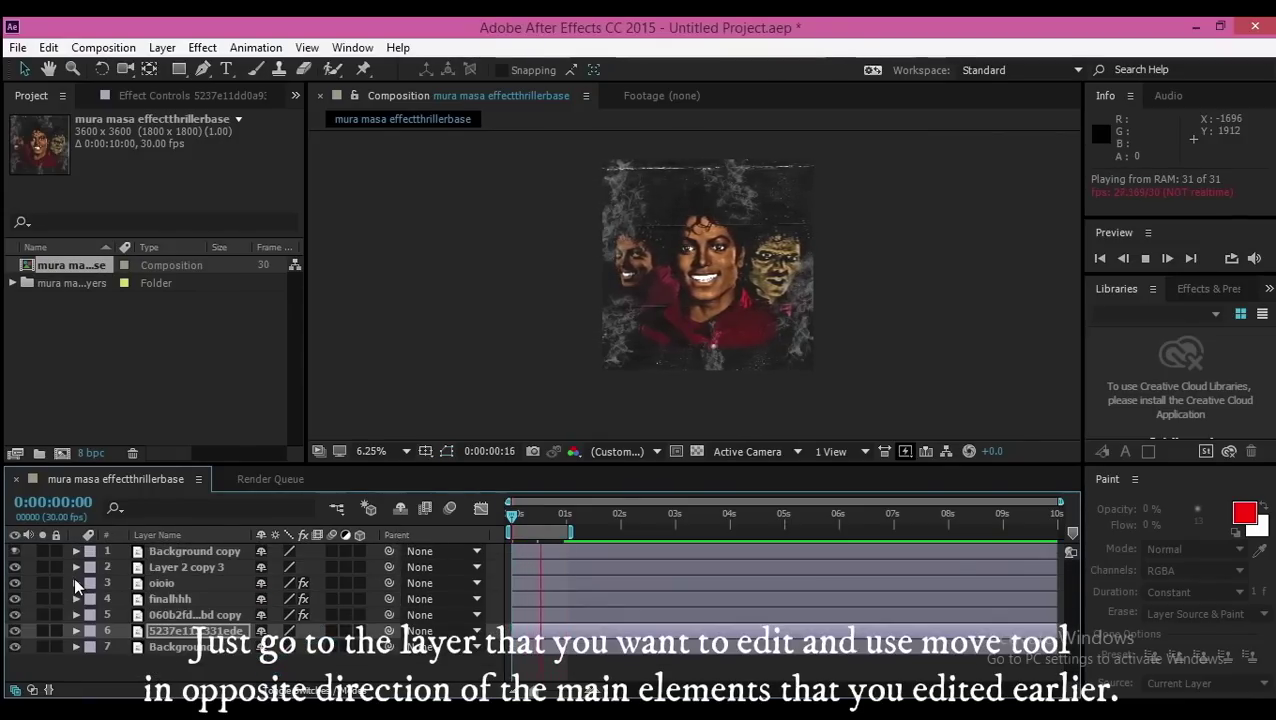
left_click(76, 567)
left_click(91, 583)
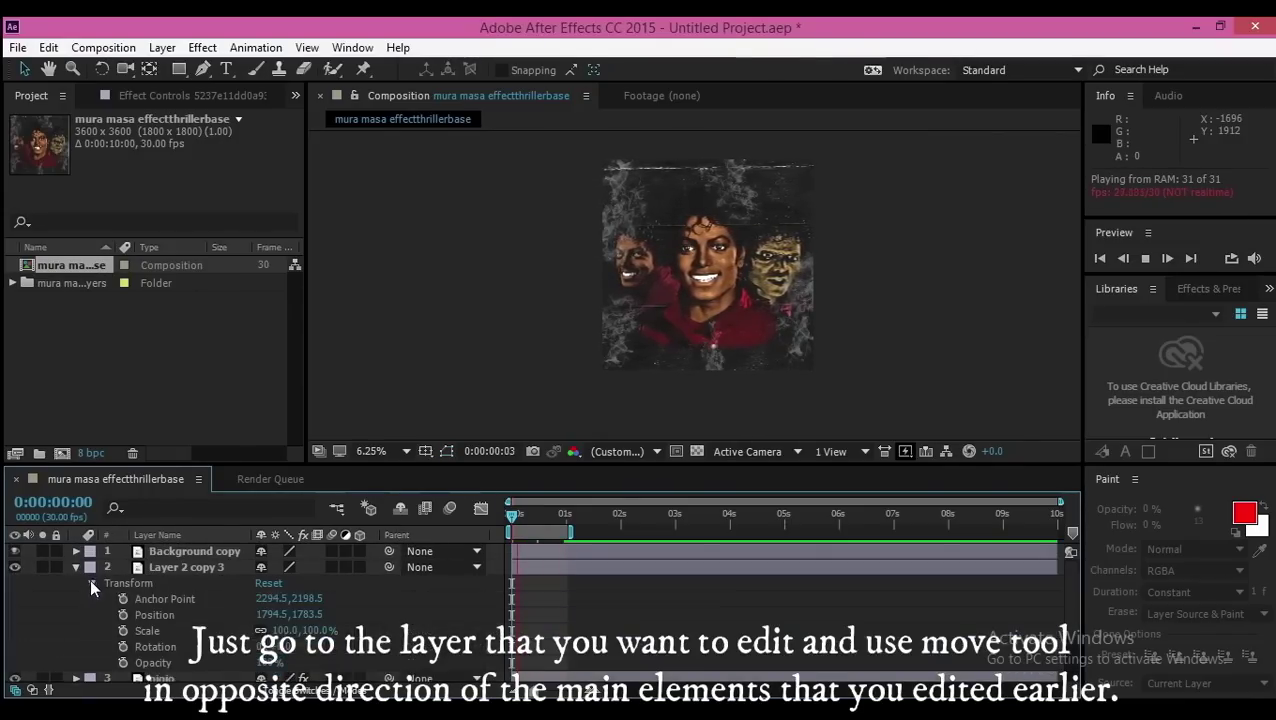
key("space")
Try to animate Layer 2 copy 3 with a Position keyframe at the first frame and Position 1922.5, 1783.5 at frame 16
left_click(122, 615)
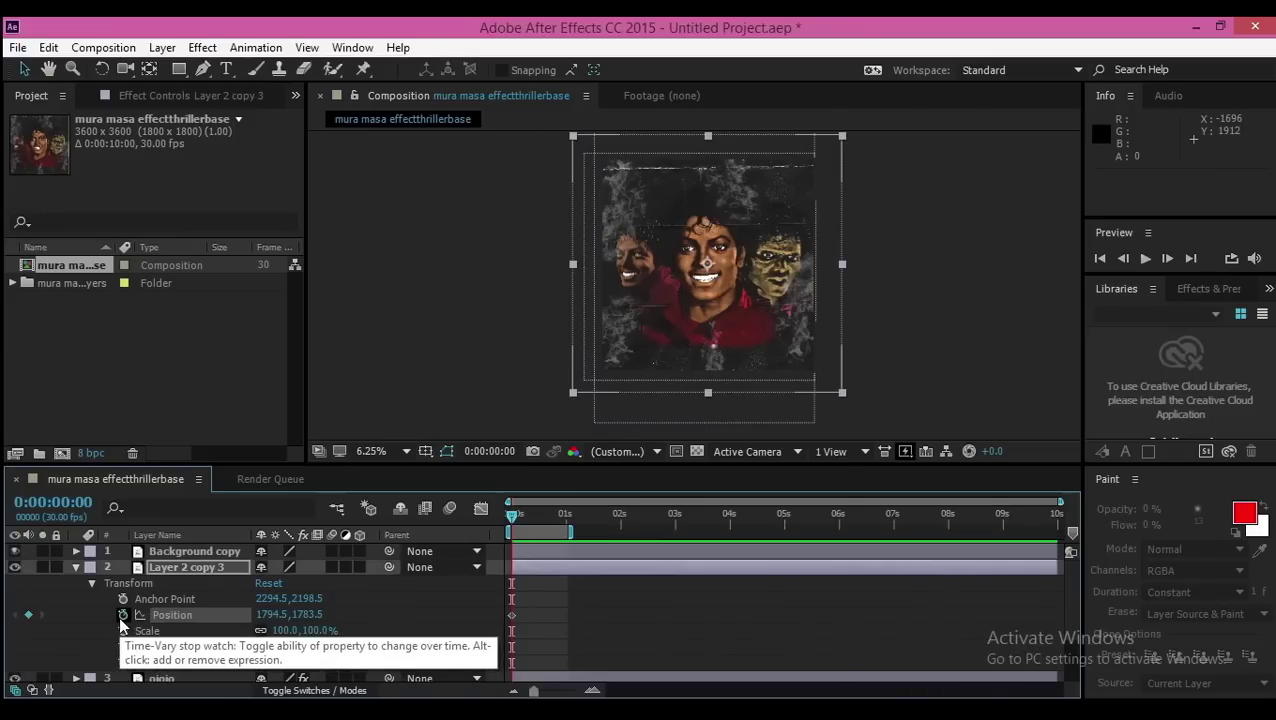
left_click_drag(512, 526, 537, 526)
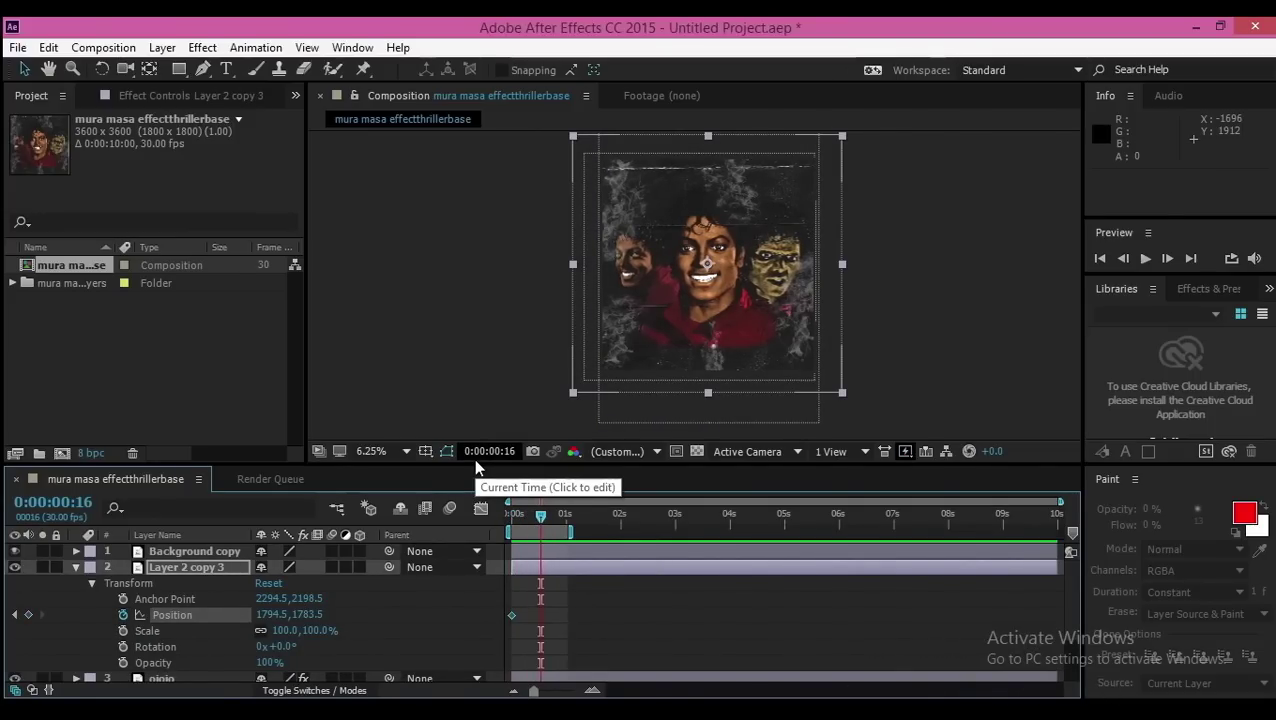
key("shift+Right")
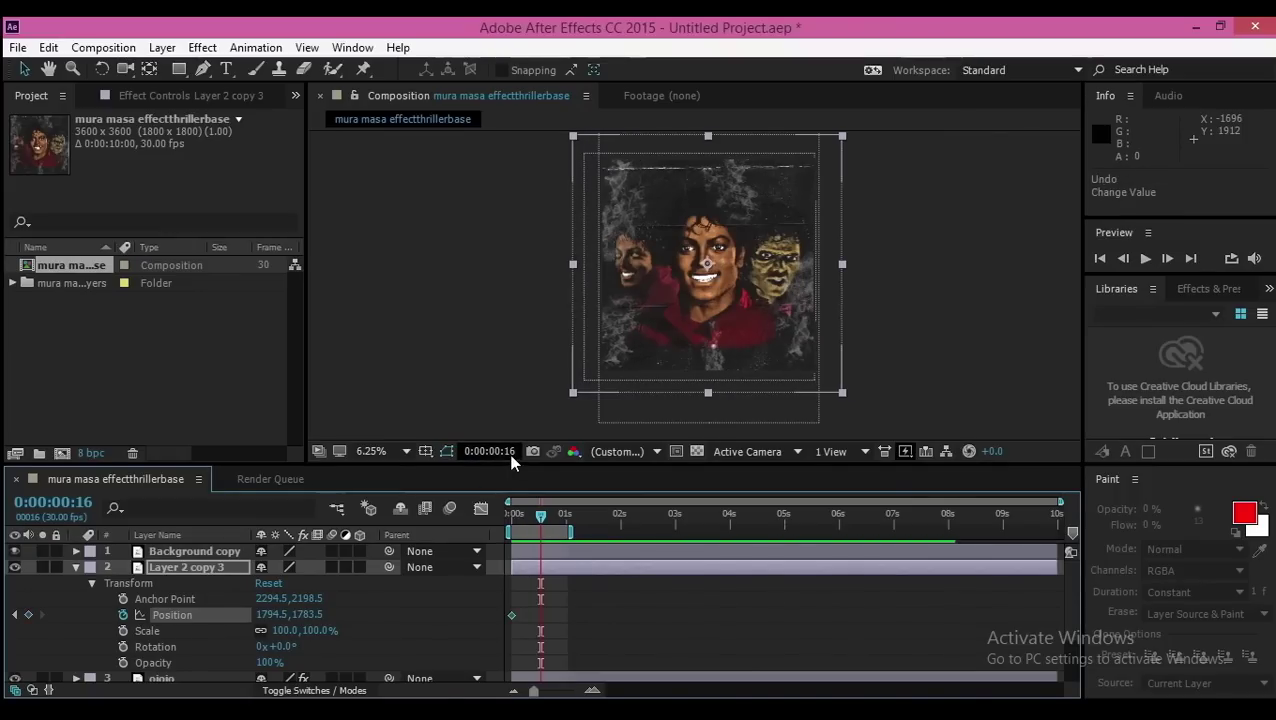
key("Left")
key("Left")
key("Left")
key("space")
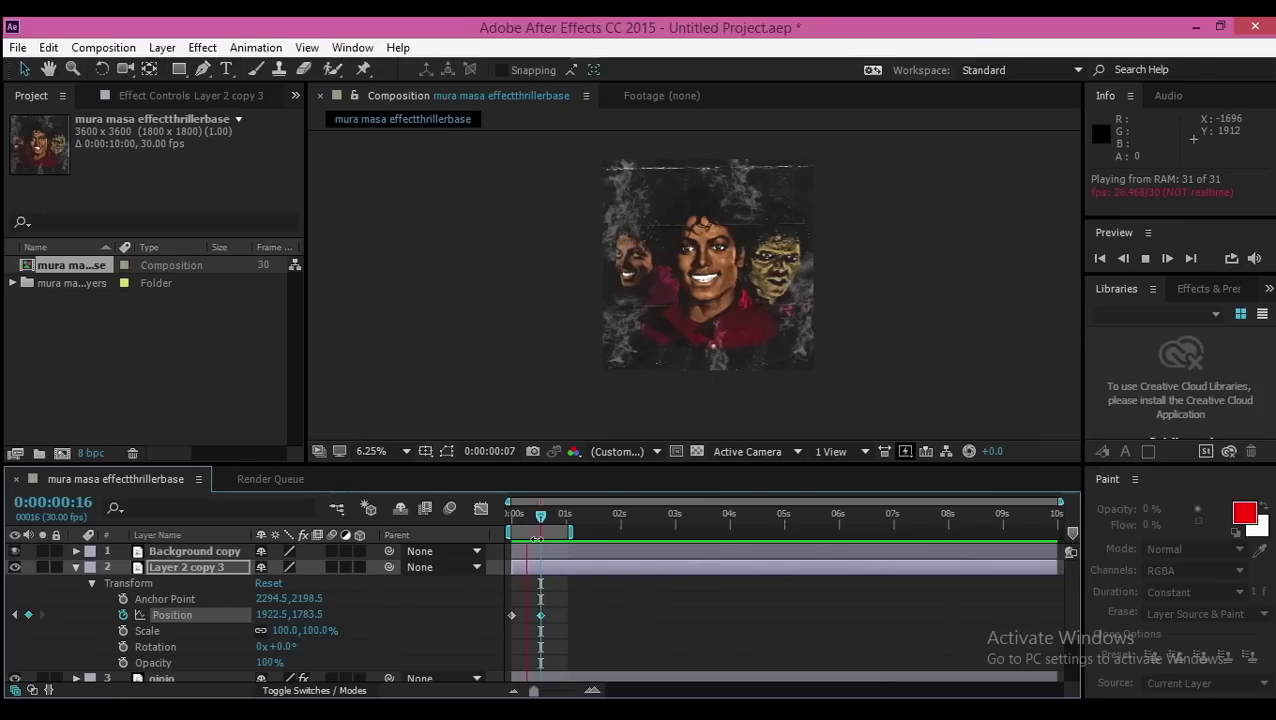
Undo the Position keyframes and moves made on Layer 2 copy 3
key("ctrl+z")
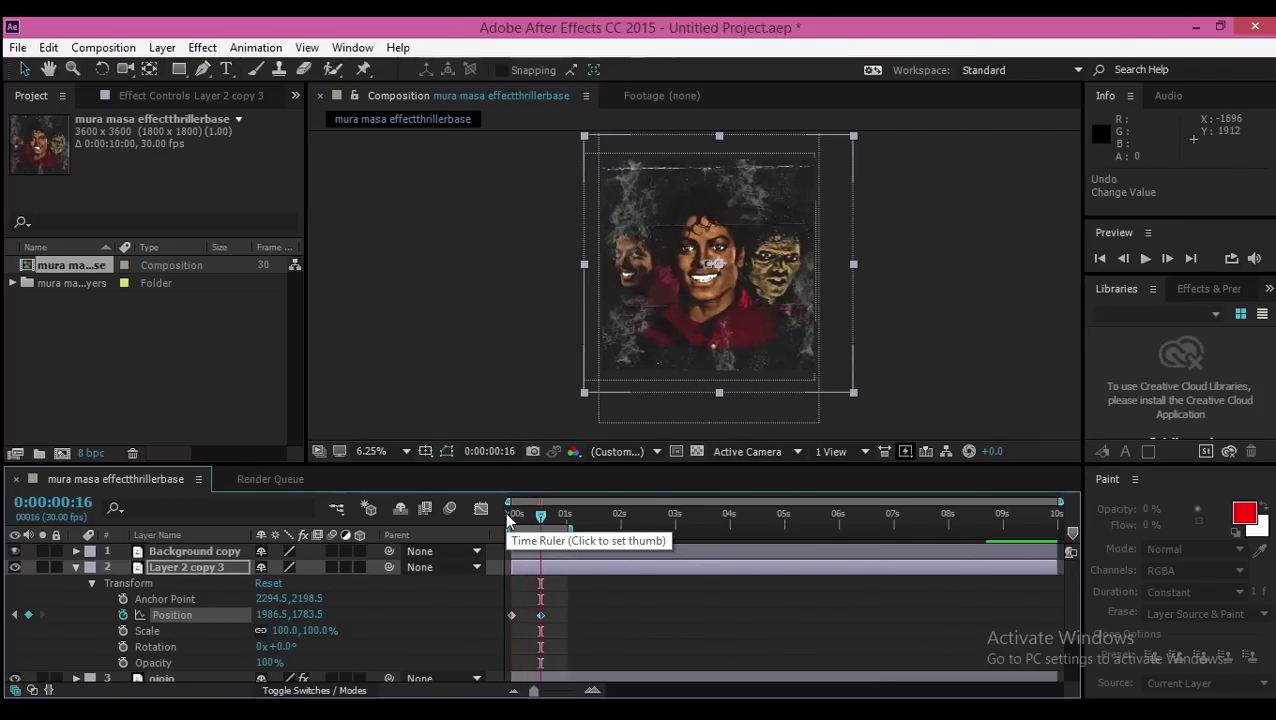
left_click(508, 516)
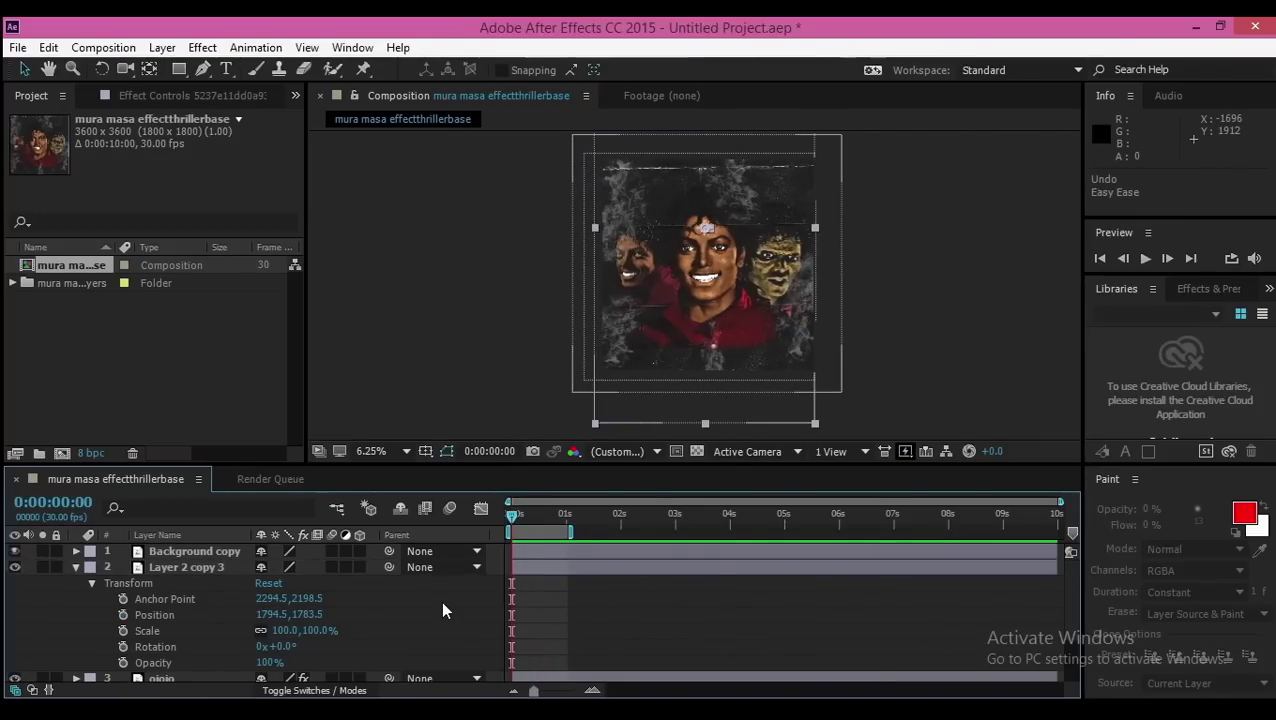
key("space")
left_click(417, 567)
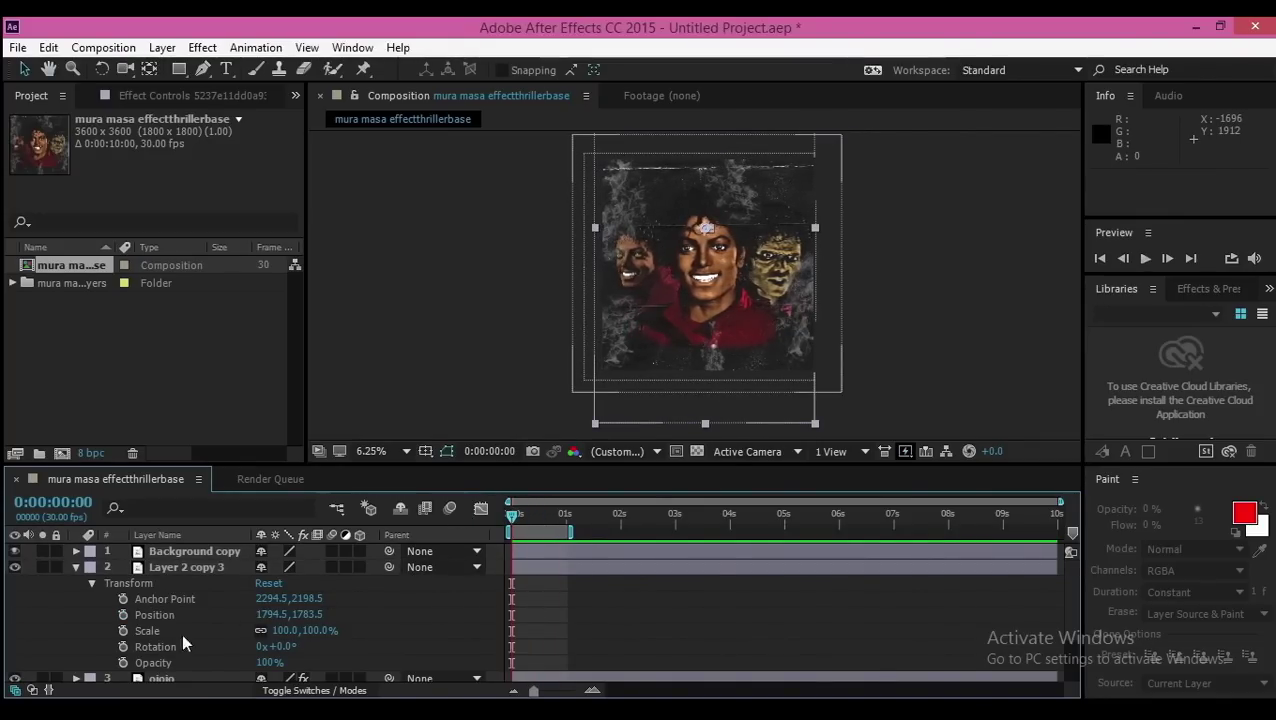
Set a Position keyframe for Layer 2 copy 3 at the first frame and move it to Position 1938.5, 1751.5 at frame 15
left_click(123, 614)
left_click(515, 517)
left_click_drag(513, 517, 539, 518)
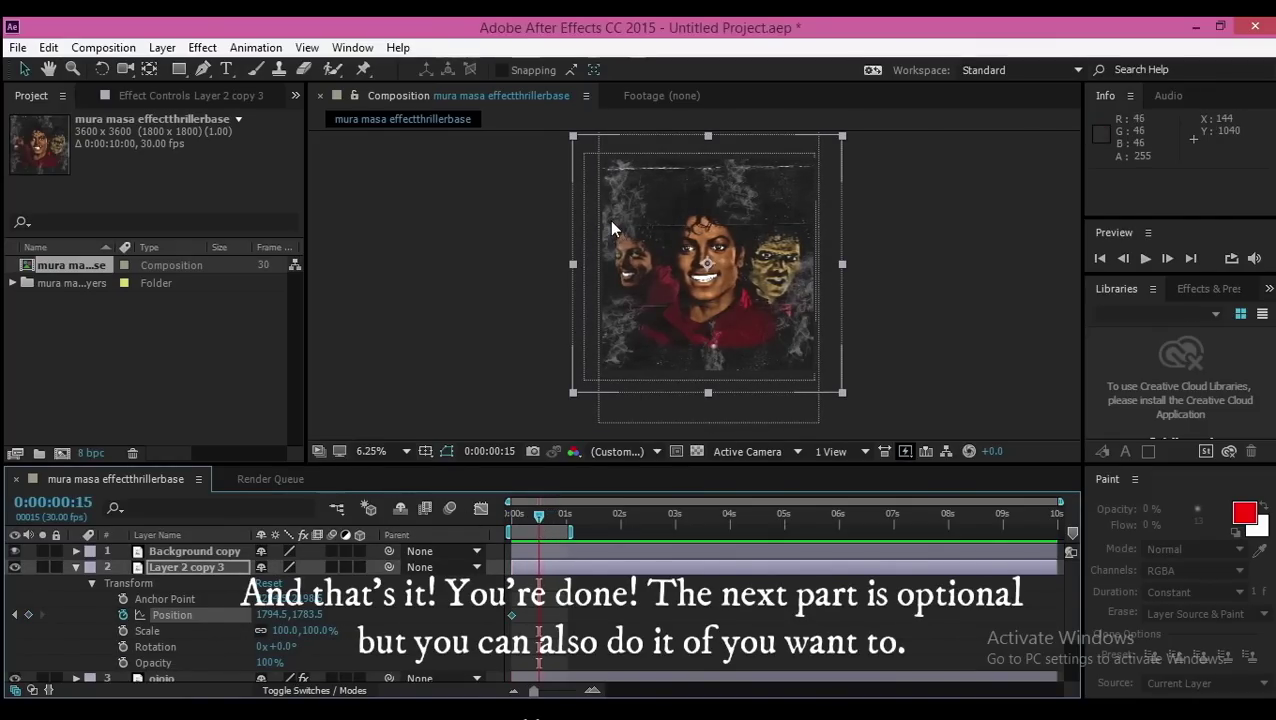
left_click_drag(627, 241, 636, 239)
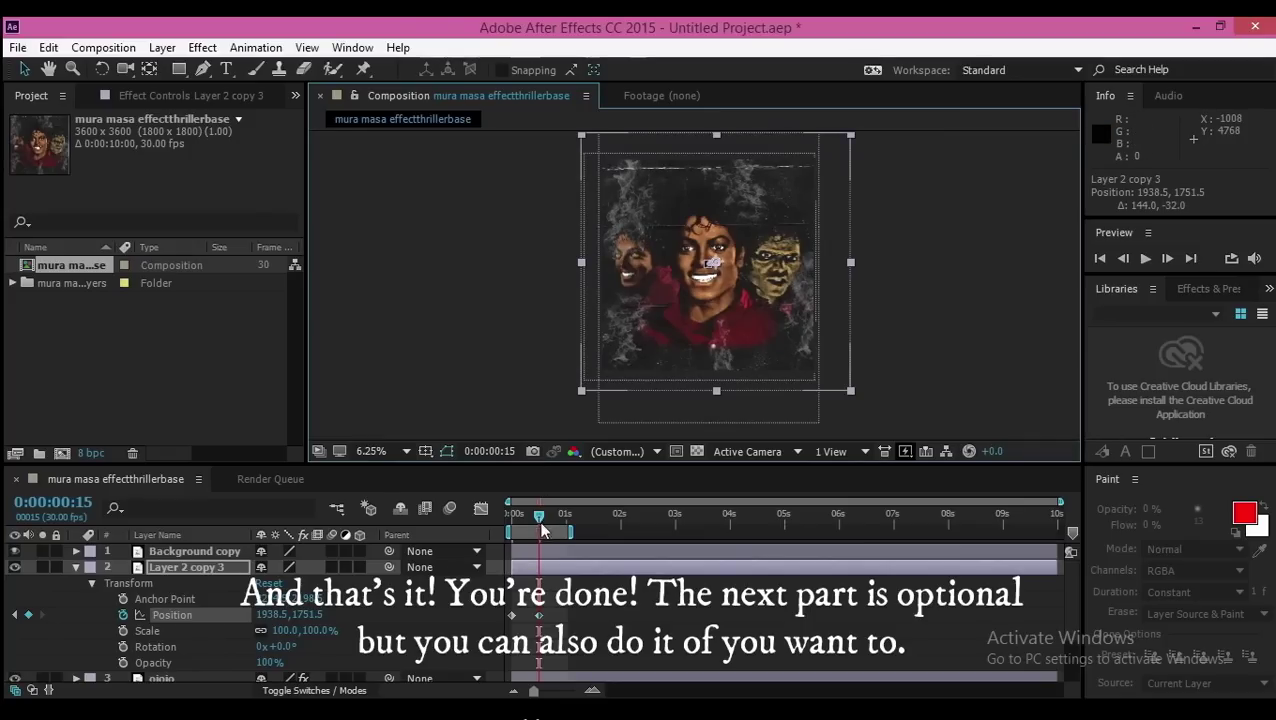
Copy Layer 2 copy 3's first Position keyframe to frame 29, shift the middle keyframe slightly earlier, and preview the loop
left_click_drag(541, 530, 511, 530)
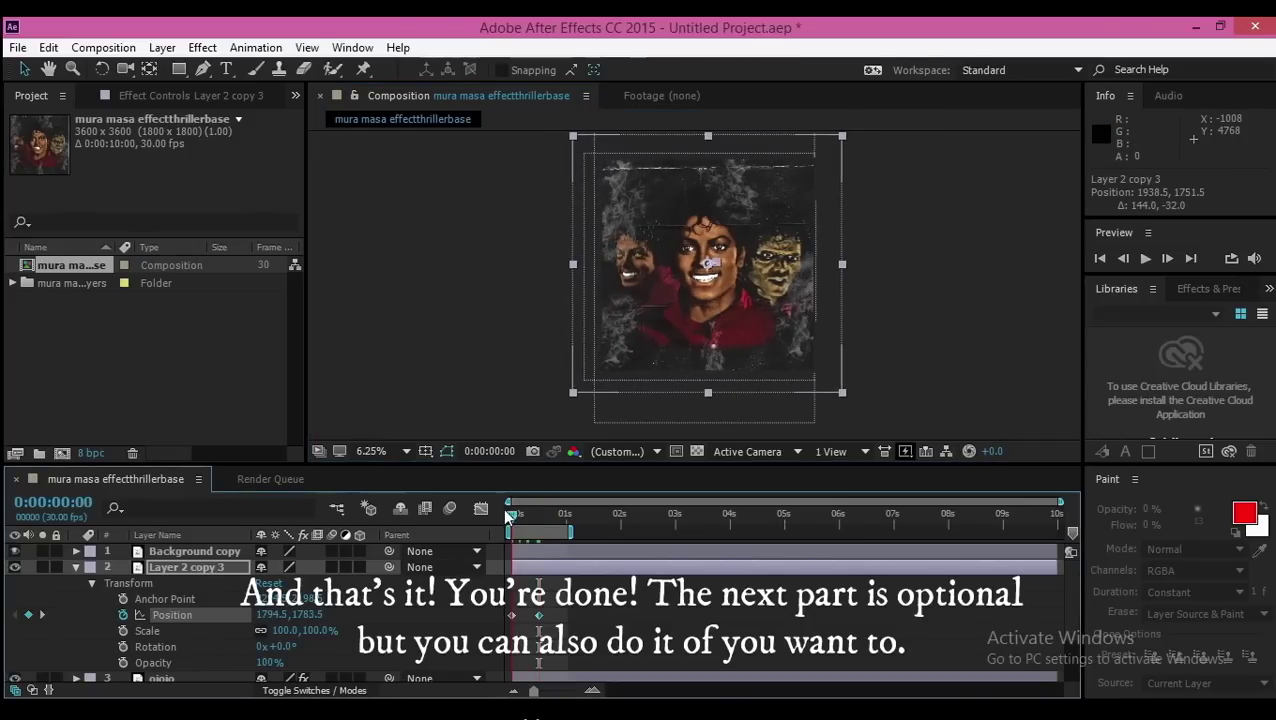
left_click(512, 615)
key("ctrl+c")
left_click_drag(513, 515, 564, 515)
key("ctrl+v")
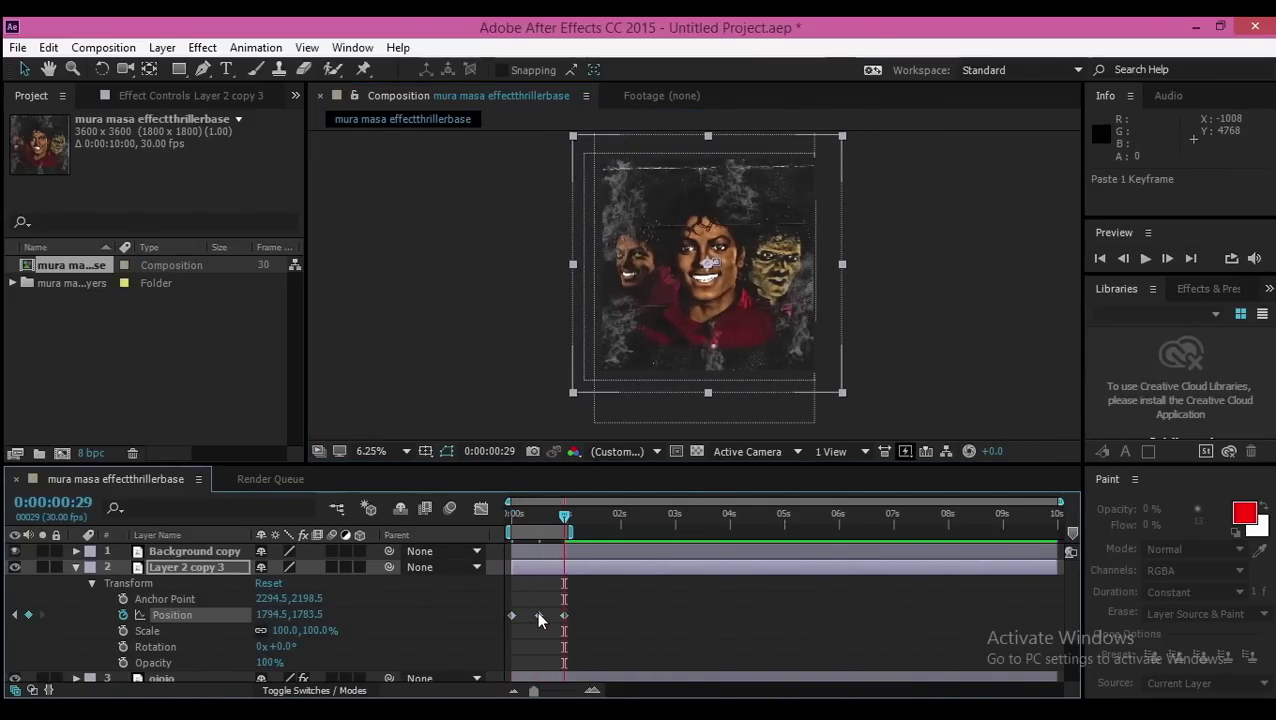
left_click_drag(538, 614, 536, 615)
key("space")
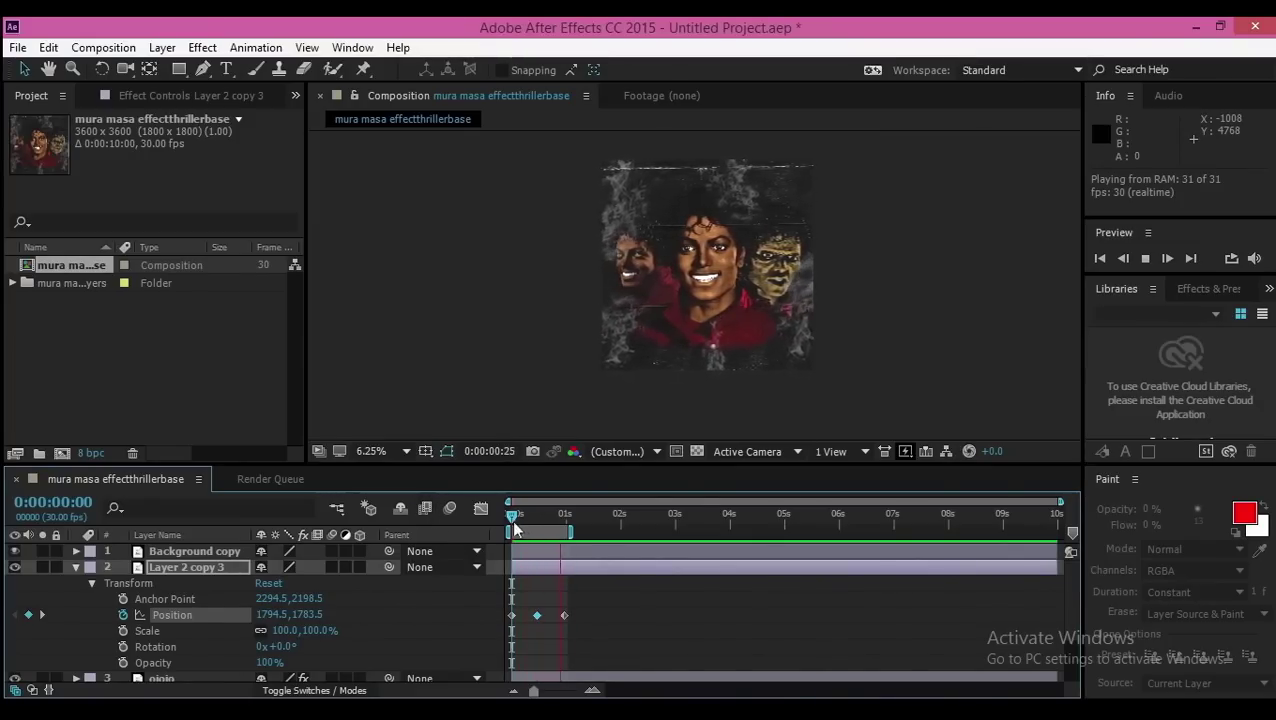
Apply Easy Ease to all three Position keyframes of Layer 2 copy 3, collapse its properties, and preview the result
key("space")
left_click_drag(576, 636, 495, 607)
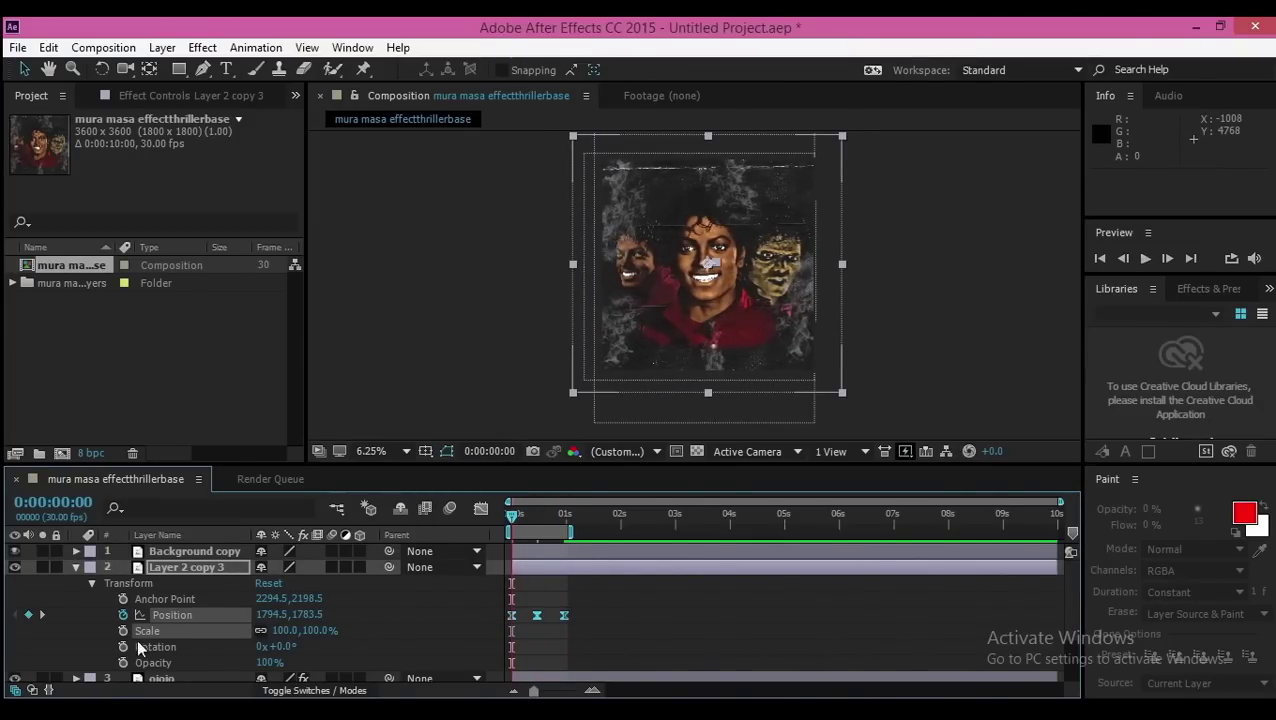
left_click(91, 583)
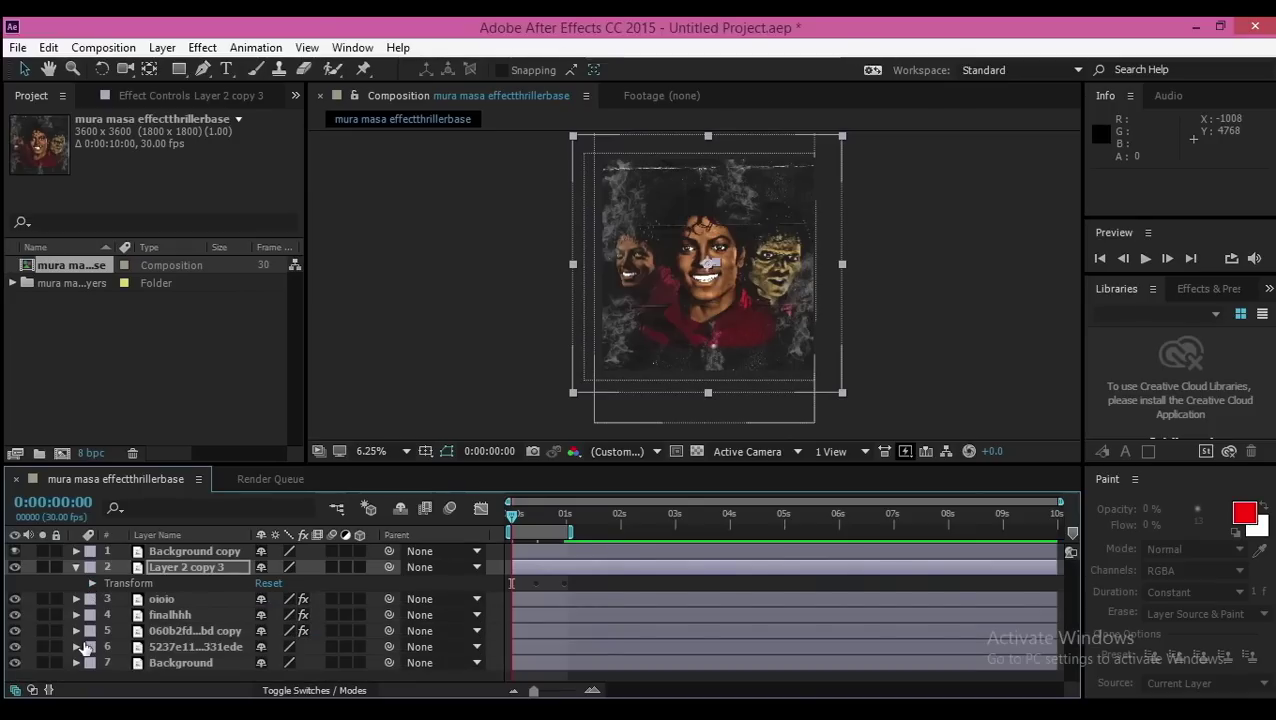
key("space")
key("period")
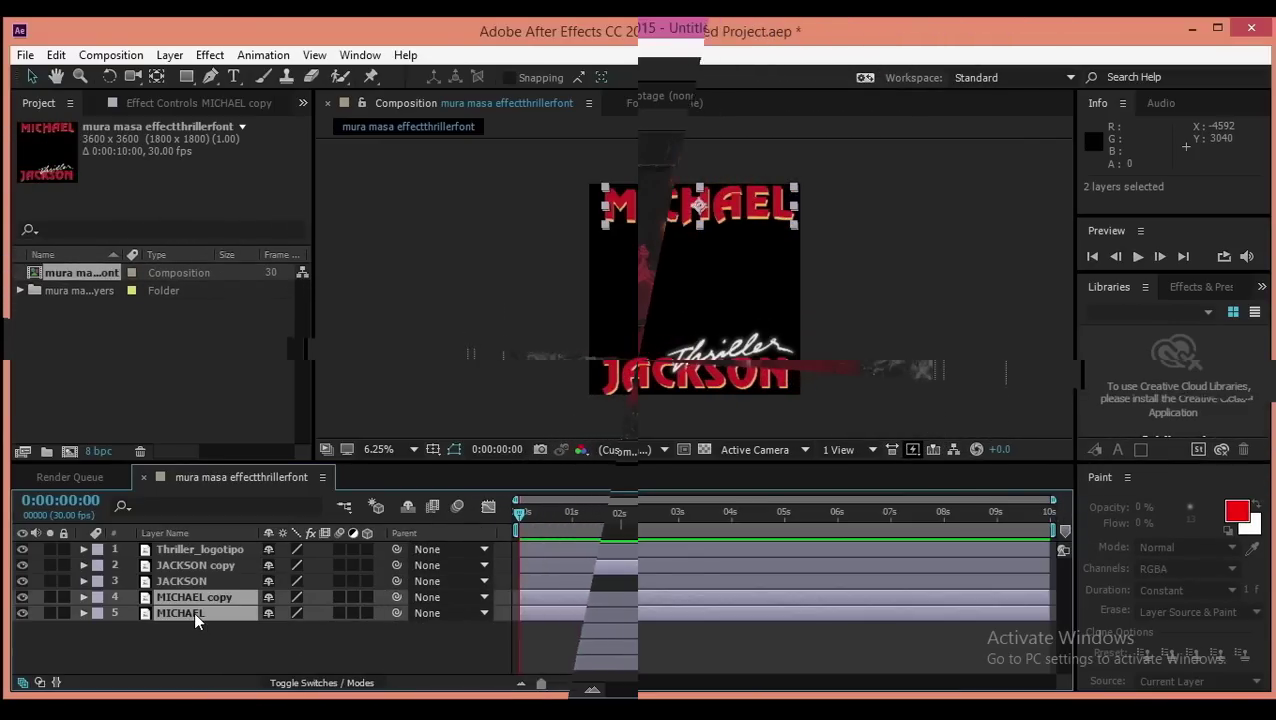
Pre-compose the MICHAEL copy and MICHAEL layers of the font composition into a new composition named michael
key("ctrl+shift+c")
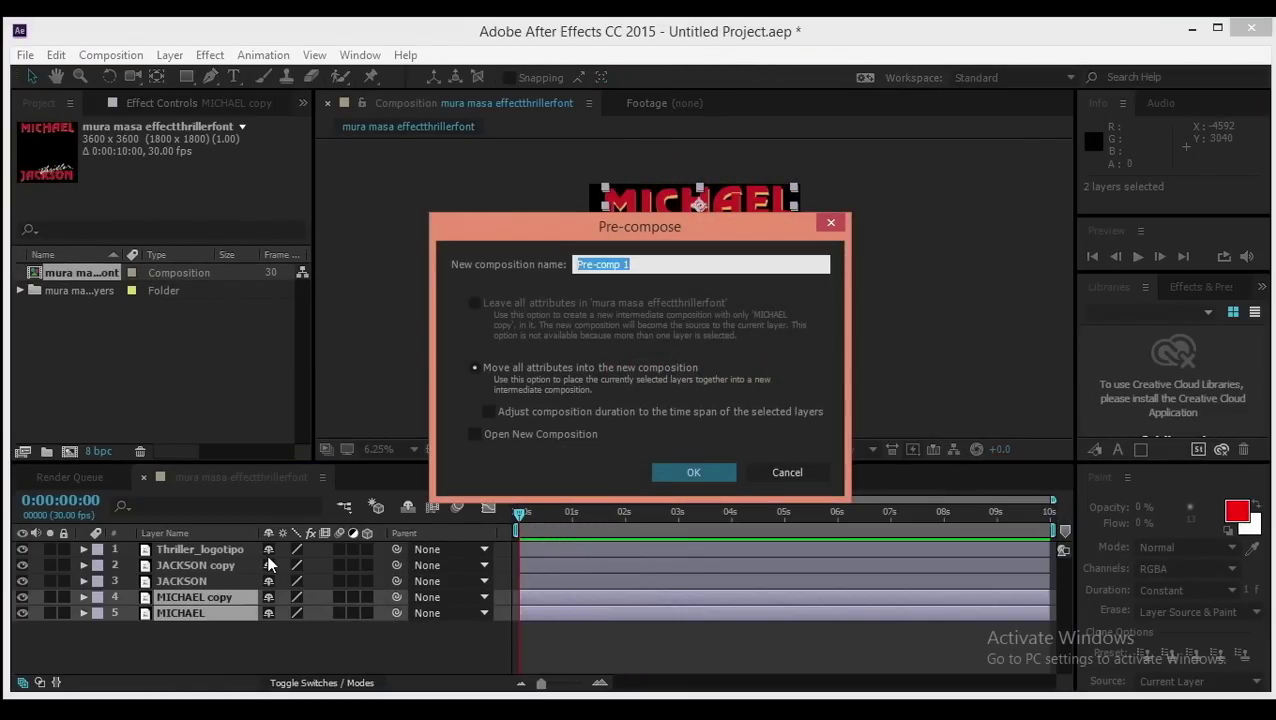
type("michael")
key("Return")
Pre-compose the JACKSON copy and JACKSON layers into a new composition named jackson
left_click(195, 565)
left_click(180, 581, "shift")
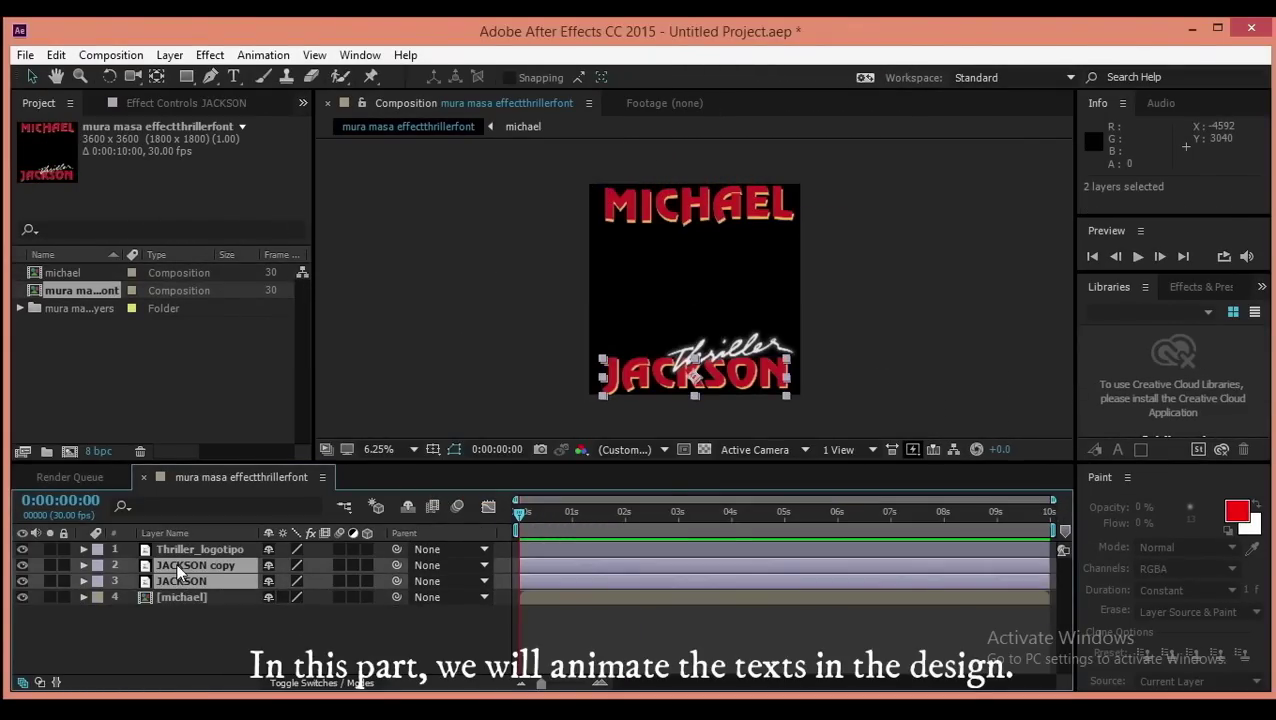
key("ctrl+shift+c")
type("jackson")
key("Return")
Shorten the work area to end at four seconds and keyframe the jackson layer's Scale at 1000% on the first frame
left_click(171, 547)
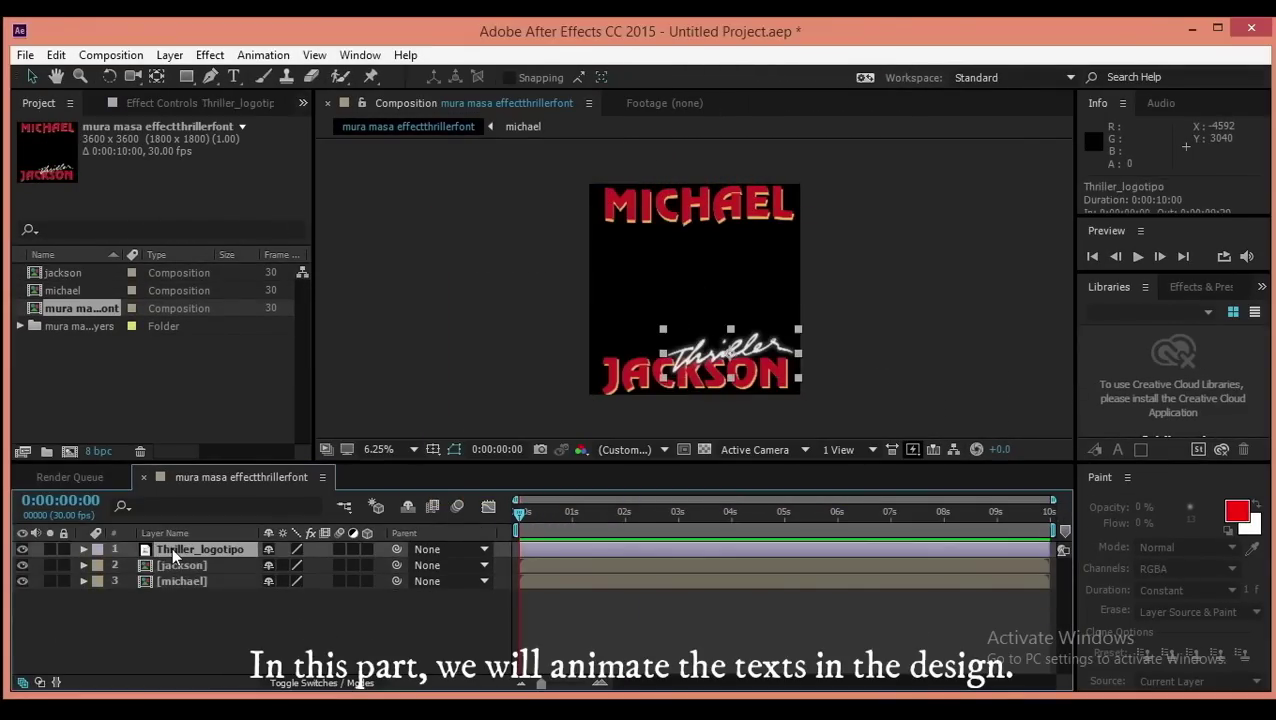
left_click(180, 565)
left_click(83, 565)
left_click(99, 581)
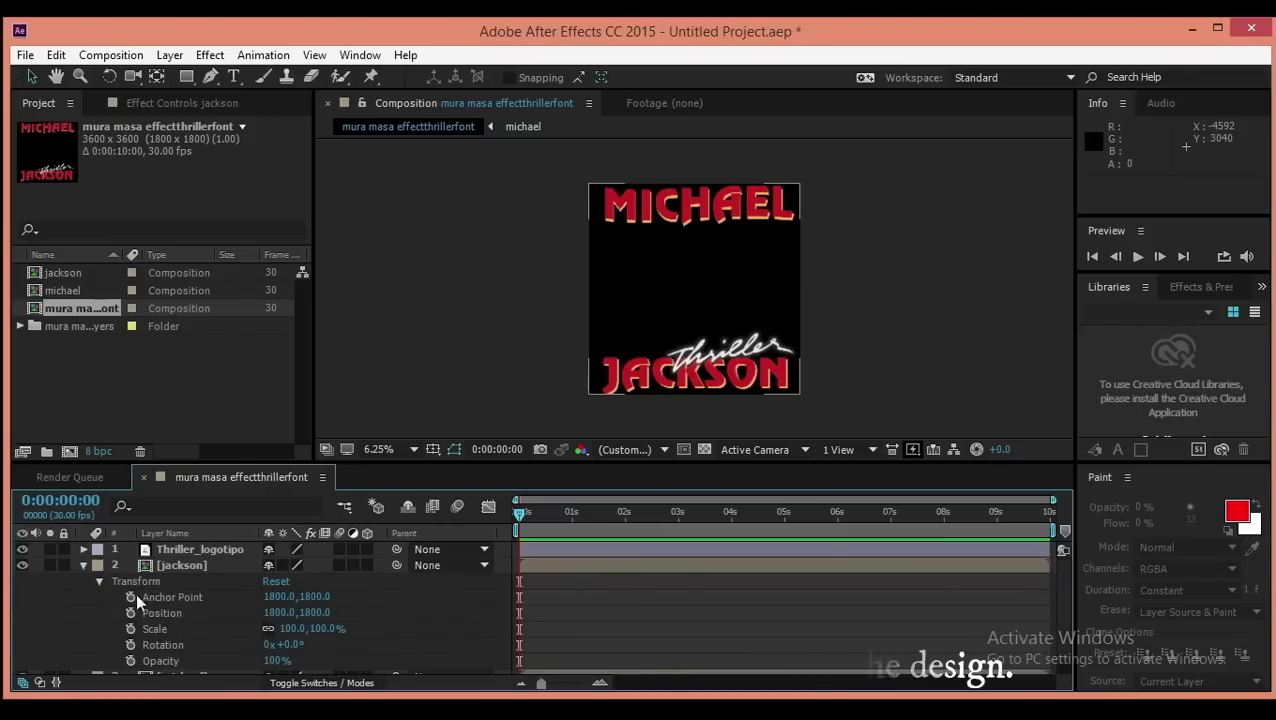
scroll(136, 592, "down", 1)
left_click_drag(1052, 531, 732, 530)
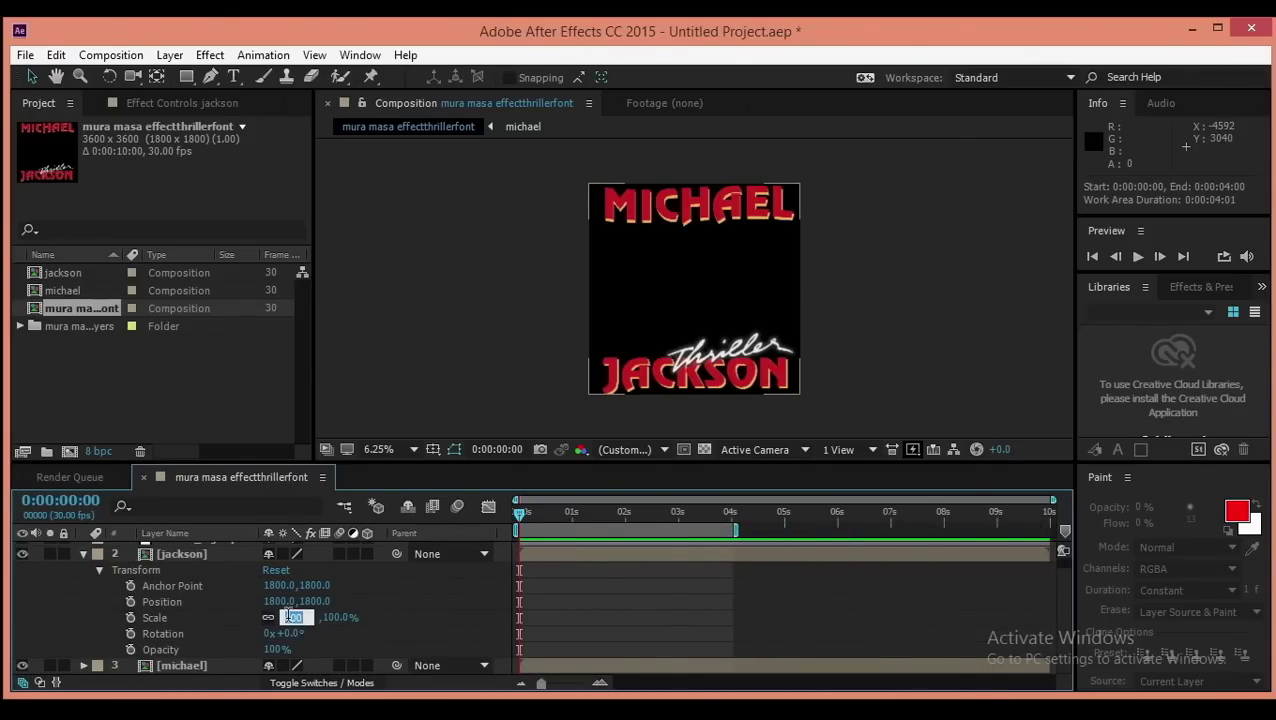
type("1000")
key("Return")
left_click(130, 618)
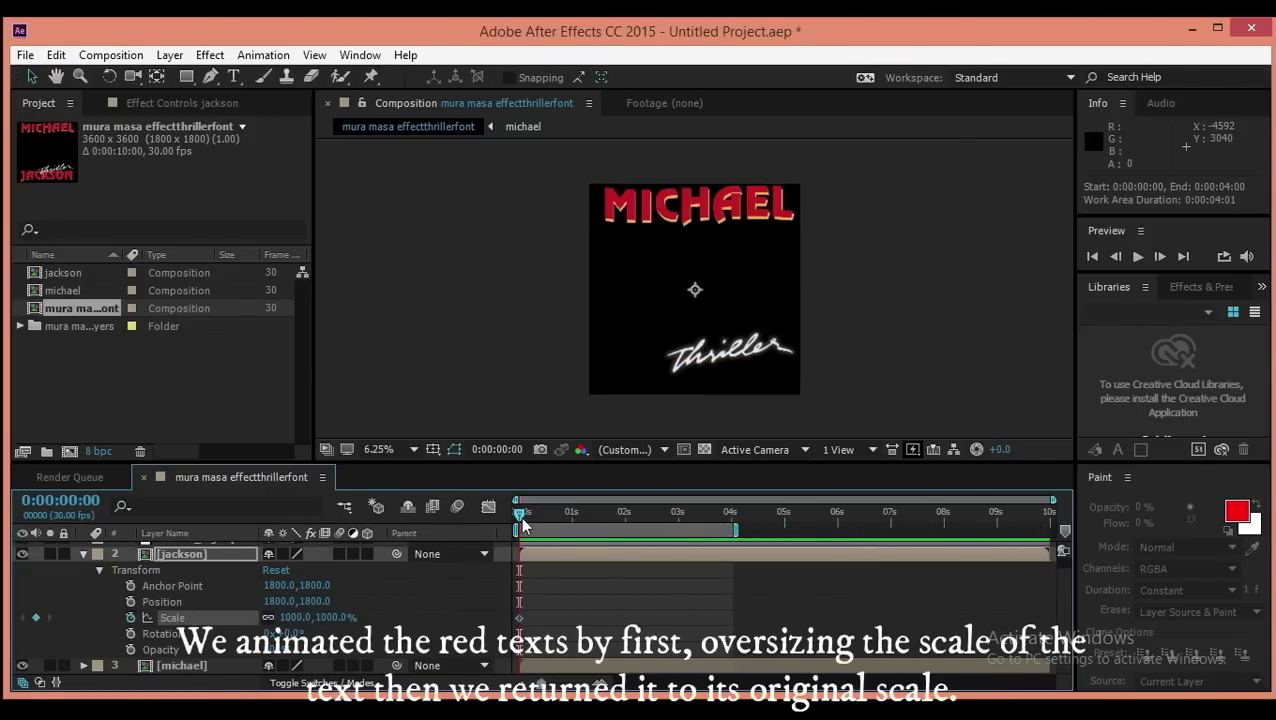
Add a 100% Scale keyframe to jackson about half a second in, preview it, and delay that keyframe to 0:00:01:10
left_click_drag(572, 524, 463, 516)
type("100")
key("Return")
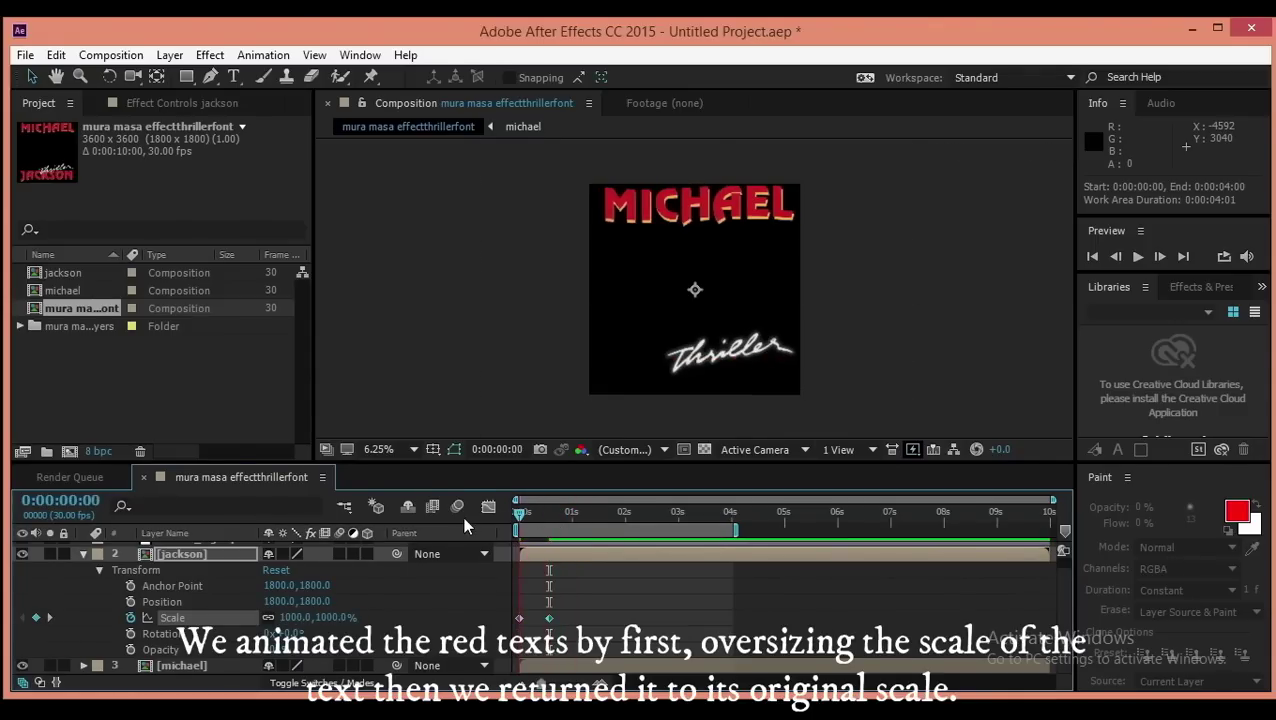
key("space")
left_click_drag(549, 618, 563, 616)
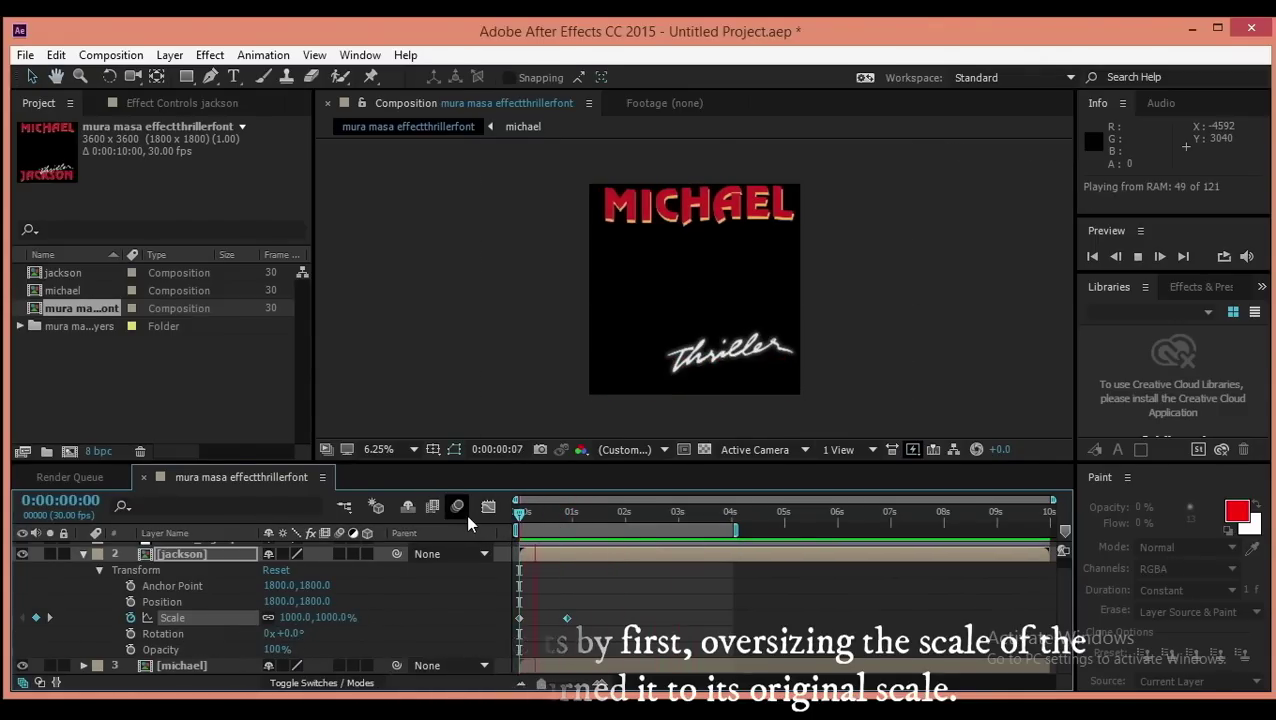
Copy both jackson Scale keyframes onto the michael layer's Scale starting at the first frame and preview the text reveal
left_click_drag(576, 618, 470, 605)
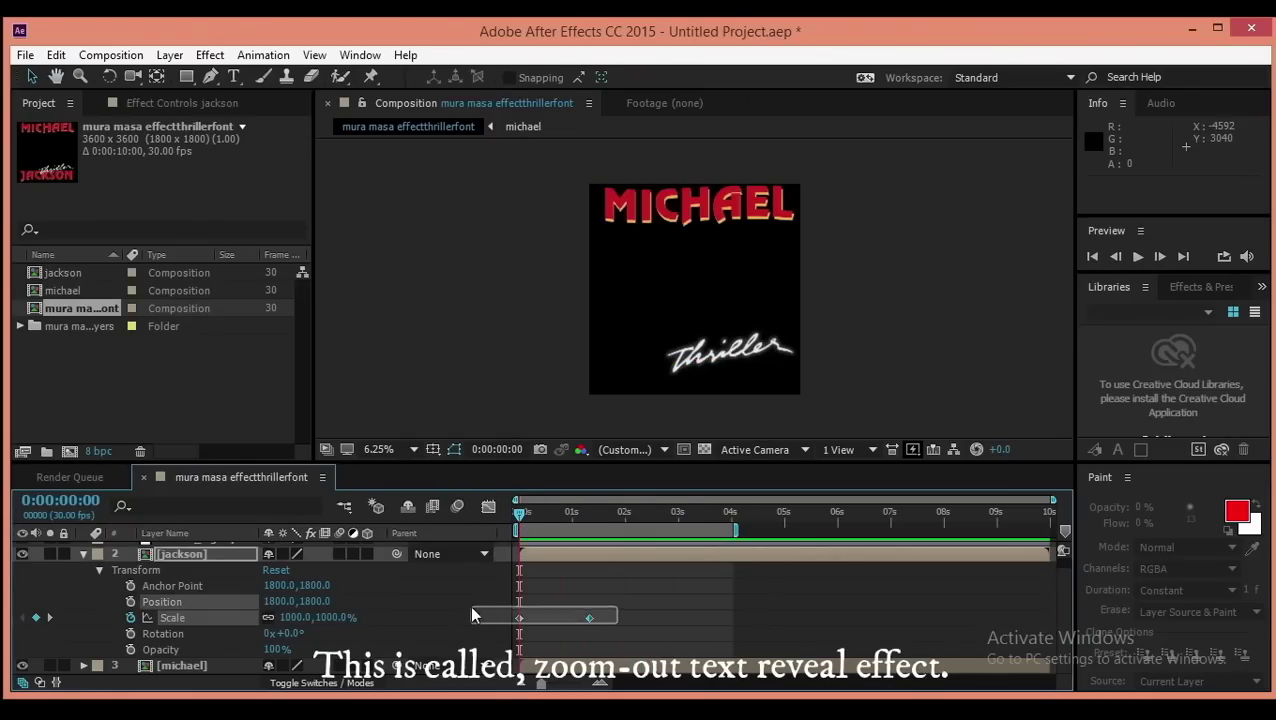
key("ctrl+c")
left_click(85, 557)
left_click(85, 579)
left_click(98, 597)
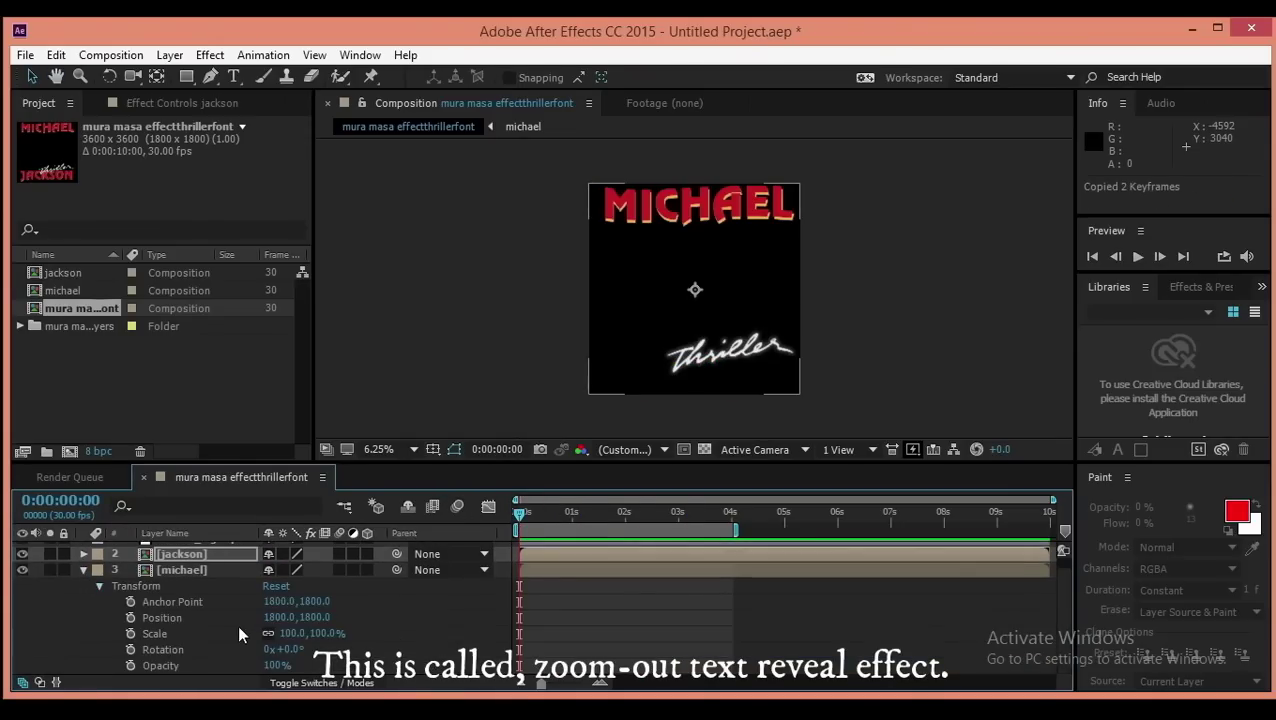
left_click(159, 636)
key("ctrl+v")
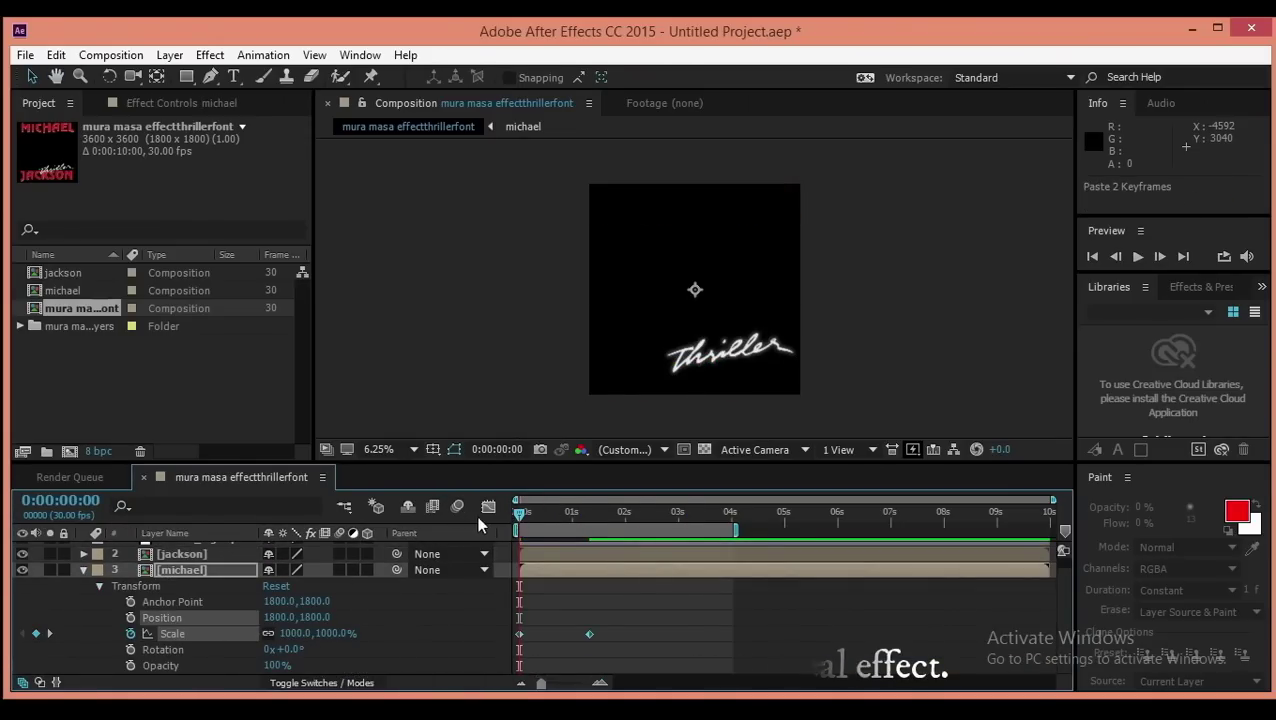
key("space")
key("space")
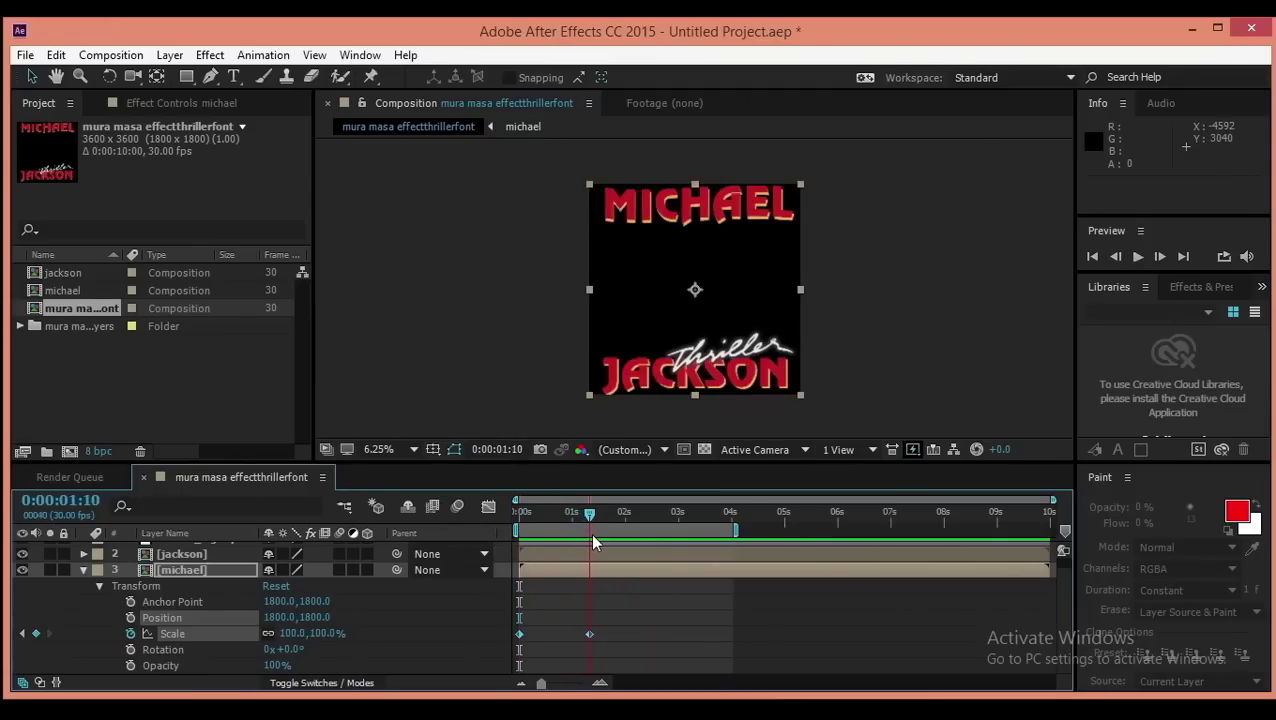
Apply Easy Ease to both Scale keyframes of the michael layer and to both Scale keyframes of the jackson layer
left_click_drag(641, 646, 502, 625)
key("F9")
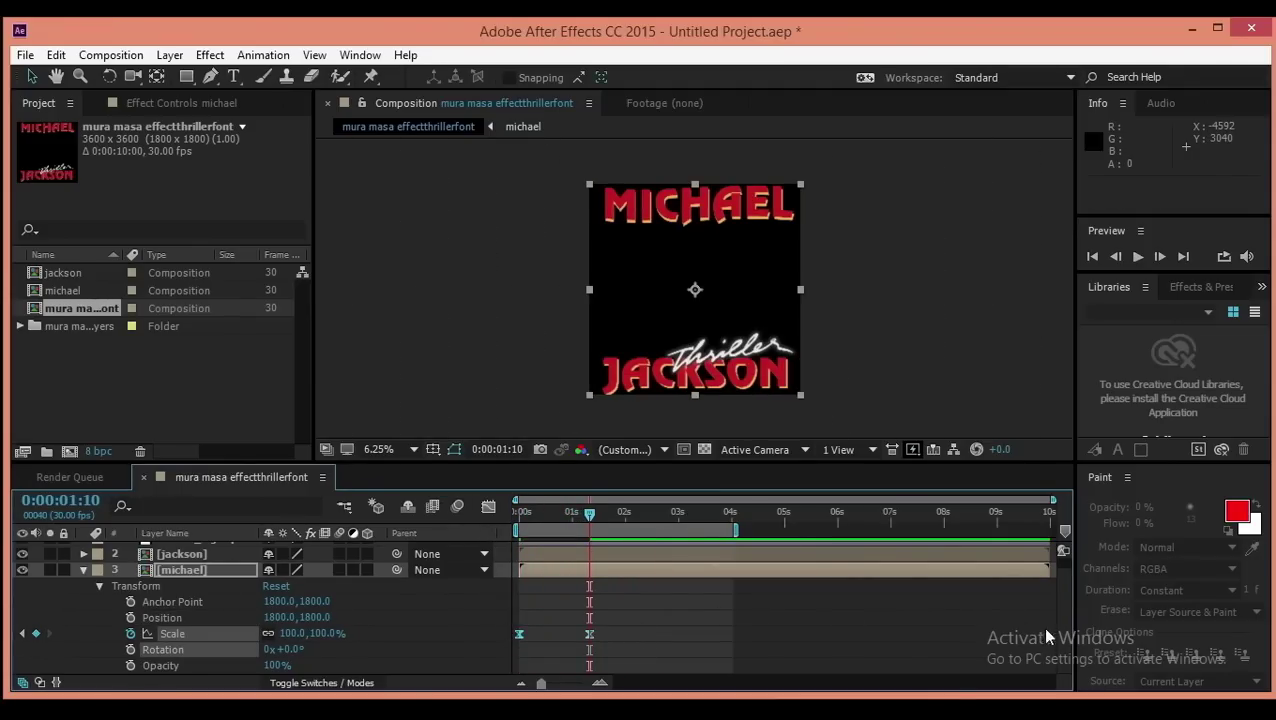
left_click_drag(1062, 604, 1062, 570)
left_click(83, 581)
left_click(83, 566)
left_click_drag(629, 638, 507, 622)
key("F9")
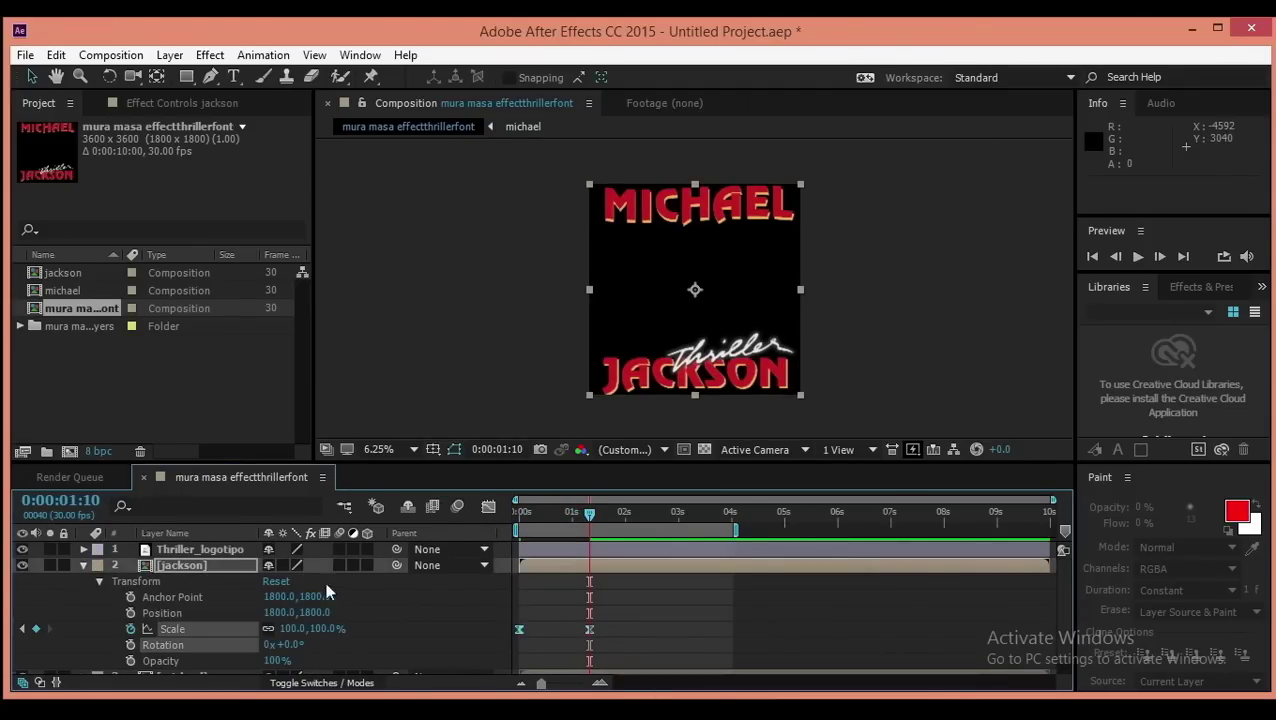
Start a Pen tool mask on the Thriller_logotipo layer by tracing the letter T along its strokes
left_click(83, 566)
left_click(83, 549)
left_click(203, 550)
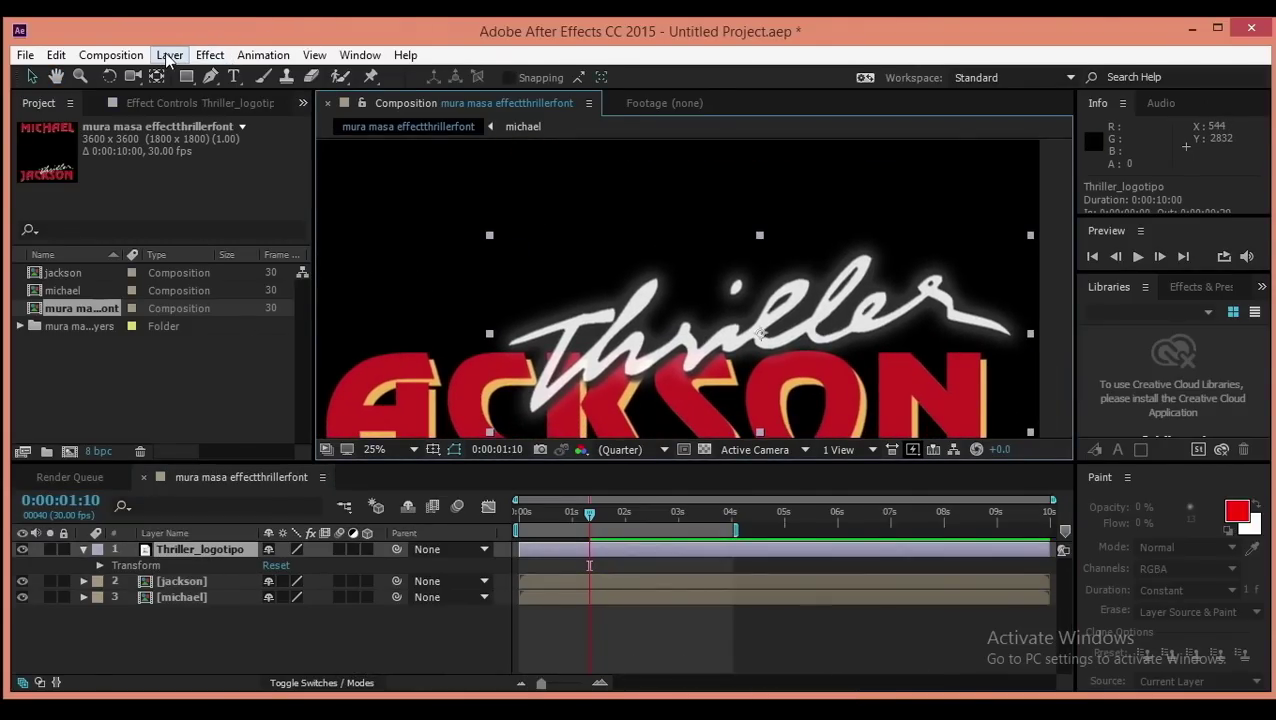
left_click(211, 77)
left_click(508, 343)
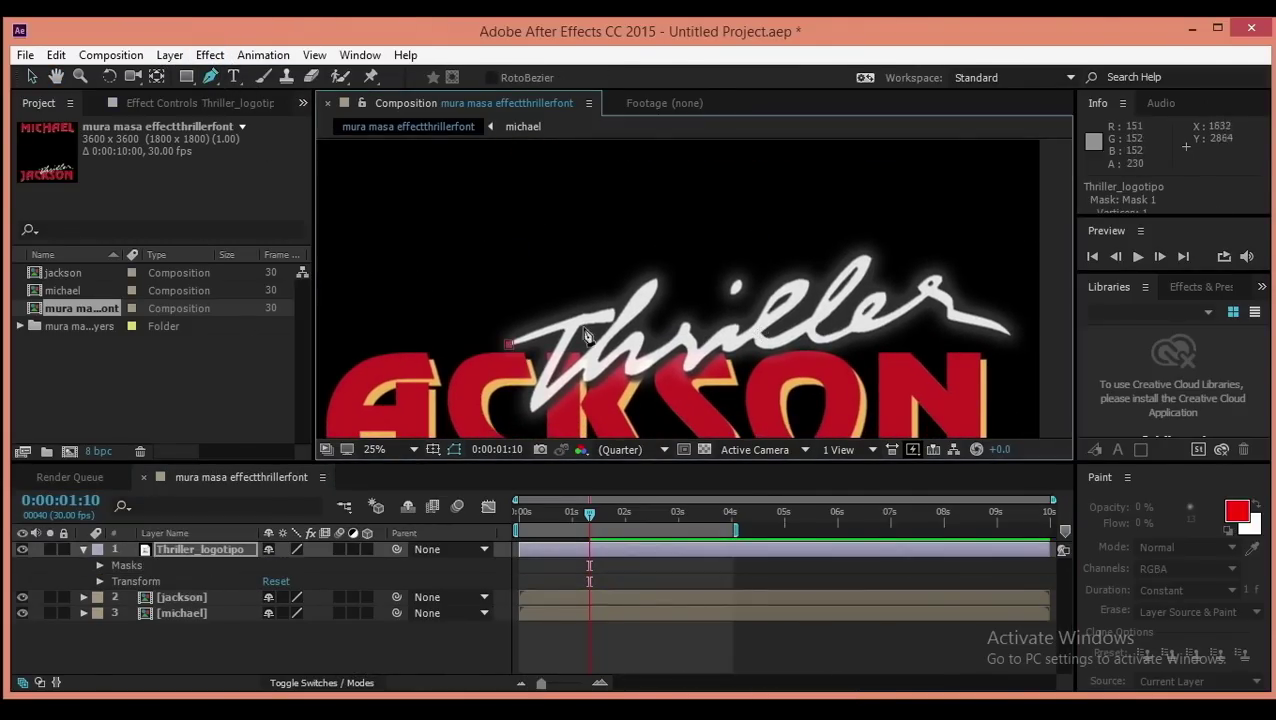
left_click_drag(612, 314, 631, 317)
left_click(536, 401)
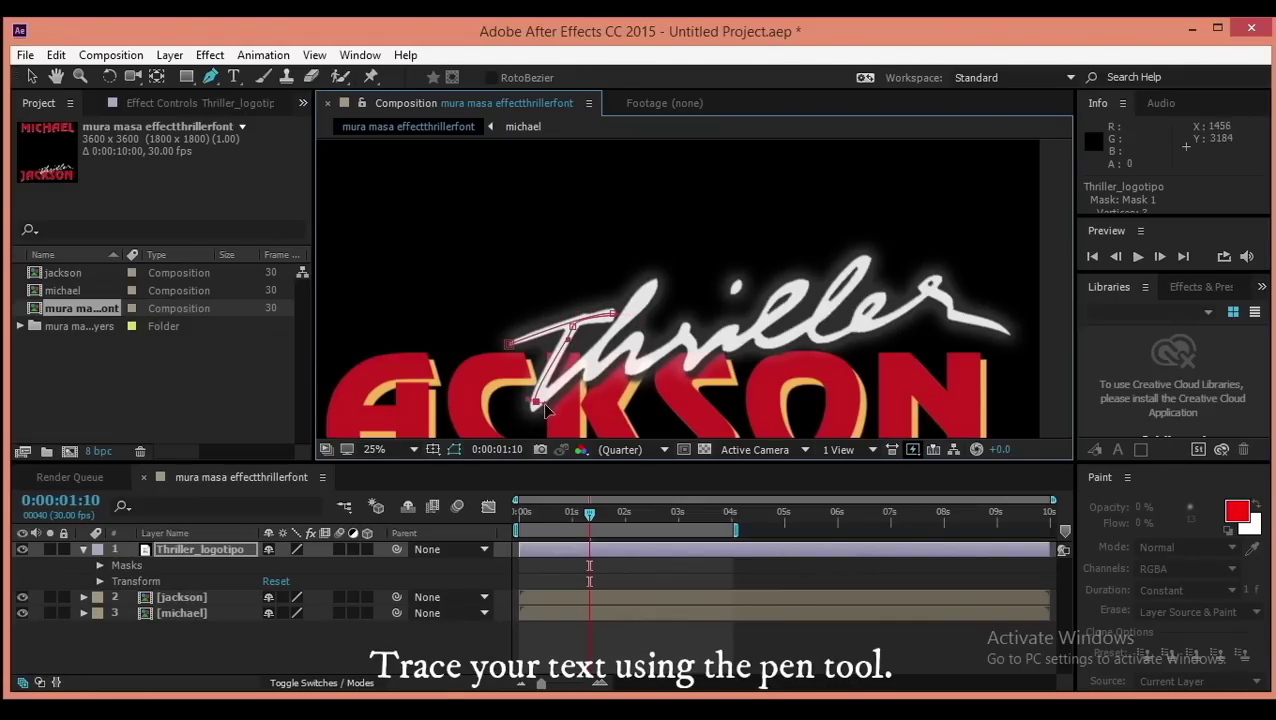
Extend the mask path along the centre of the letter h, redoing misplaced points as curves
left_click(651, 285)
left_click(592, 365)
left_click_drag(593, 367, 440, 560)
left_click(634, 338)
key("ctrl+z")
scroll(613, 343, "up", 1)
left_click(685, 282)
key("ctrl+z")
key("ctrl+z")
left_click_drag(601, 350, 637, 338)
left_click_drag(696, 280, 699, 288)
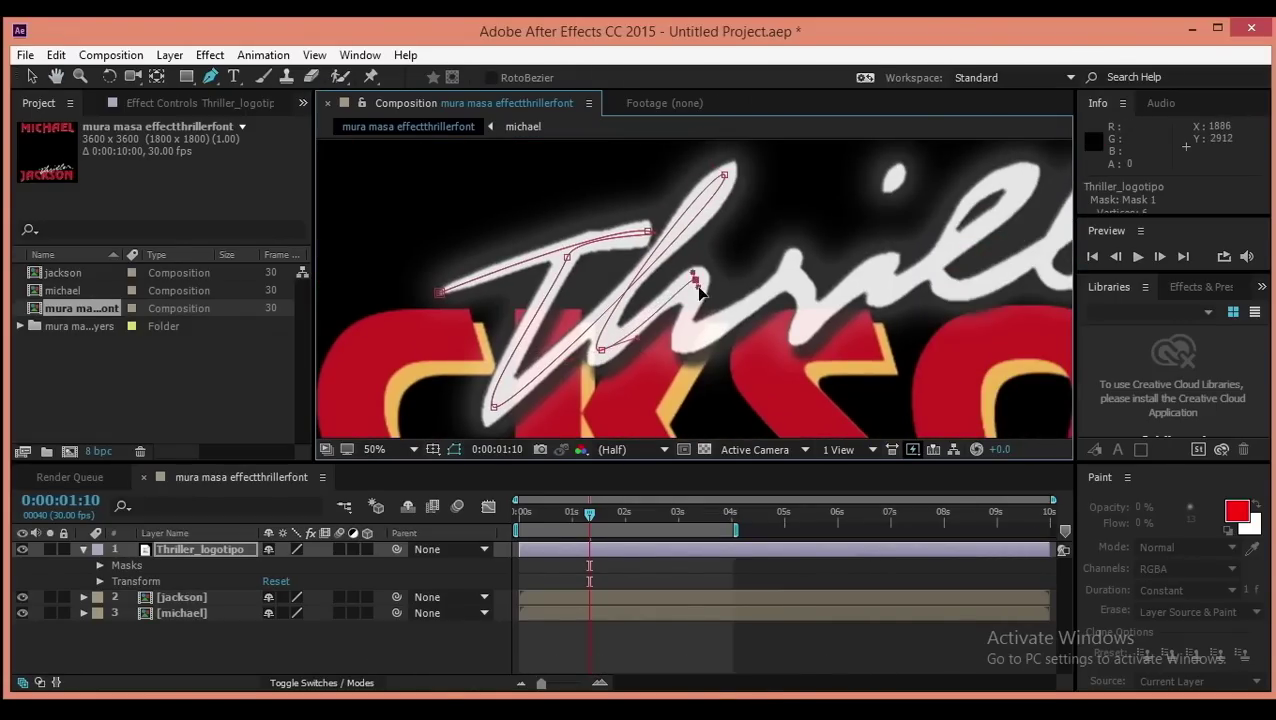
Continue the mask path through the r, the stem of the i and the first l
left_click(792, 261)
left_click(796, 283)
left_click(805, 323)
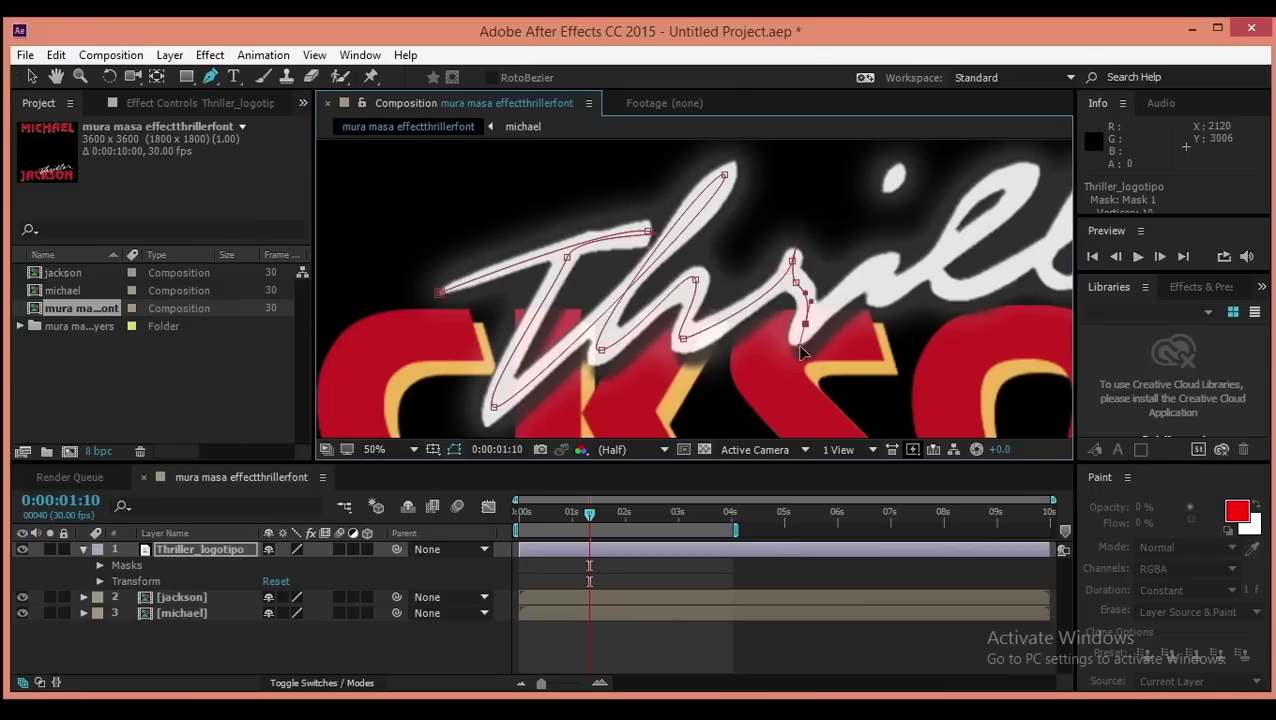
left_click_drag(878, 264, 918, 260)
left_click(885, 288)
left_click_drag(1024, 186, 1020, 172)
left_click_drag(993, 183, 973, 194)
left_click_drag(944, 240, 987, 283)
left_click_drag(1058, 254, 832, 252)
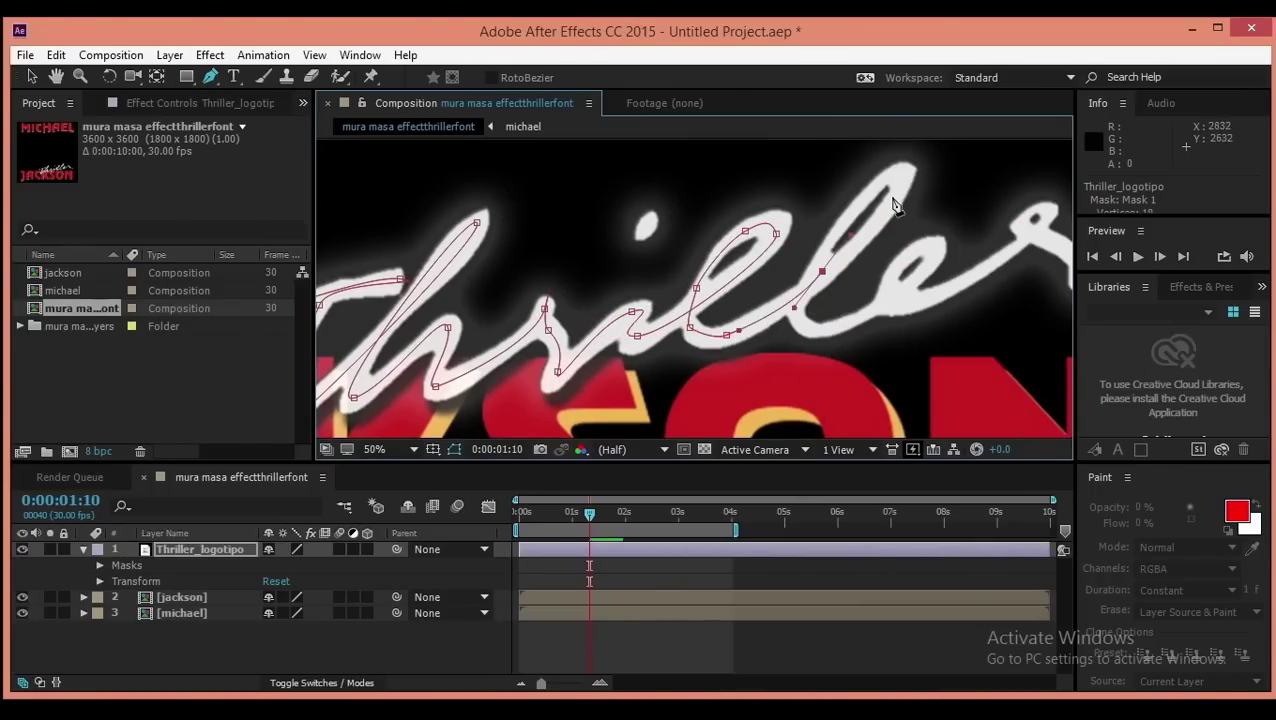
Trace the second l and the start of the e with curved mask points, correcting misplaced ones
key("ctrl+z")
mouse_move(770, 307)
left_mouse_down()
mouse_move(779, 325)
mouse_move(836, 267)
mouse_move(808, 310)
mouse_move(866, 319)
left_mouse_up()
key("ctrl+z")
left_click(845, 332)
key("ctrl+z")
left_click_drag(898, 304, 911, 293)
left_click_drag(937, 258, 933, 252)
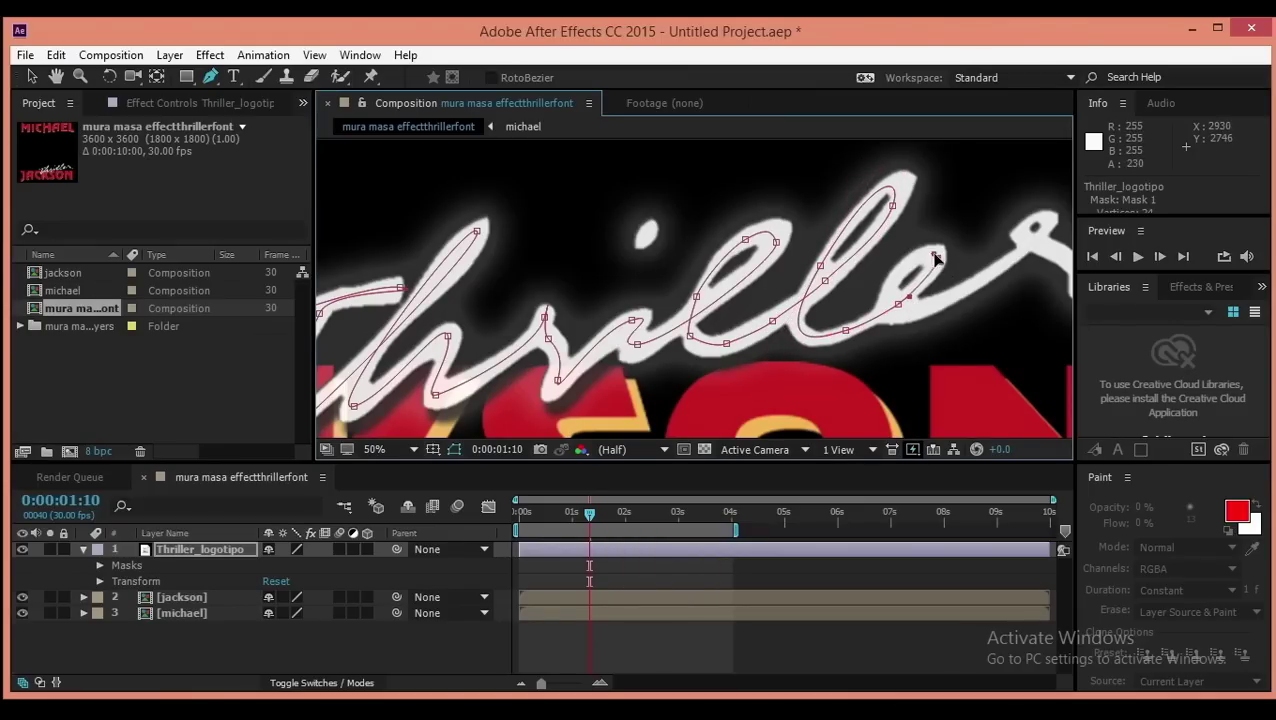
Complete the mask path through the rest of the e and the final r to the tip of its tail
left_click_drag(889, 294, 938, 297)
left_click_drag(940, 283, 757, 308)
mouse_move(866, 248)
left_mouse_down()
mouse_move(883, 213)
mouse_move(842, 255)
left_mouse_up()
key("ctrl+z")
key("ctrl+z")
left_click_drag(792, 309, 895, 317)
left_click_drag(1013, 356, 1019, 371)
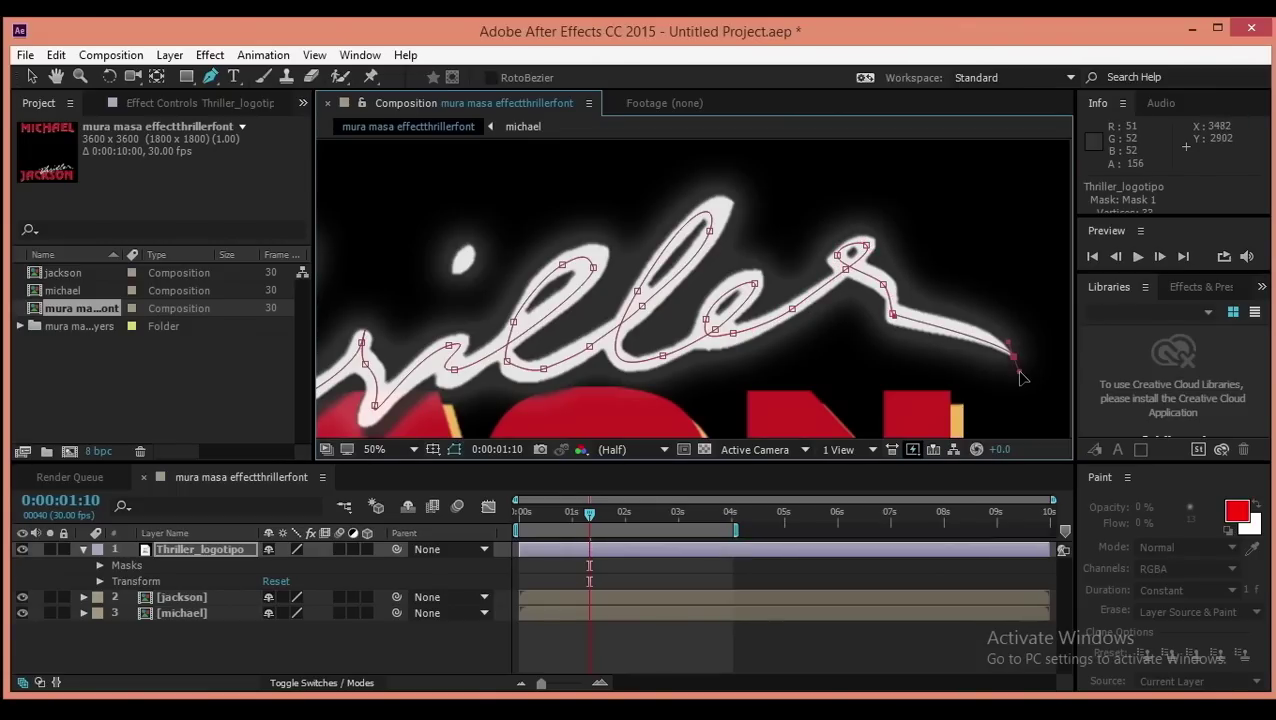
Trace the dot of the i as a separate second mask on the Thriller_logotipo layer
left_click(462, 266)
key("ctrl+z")
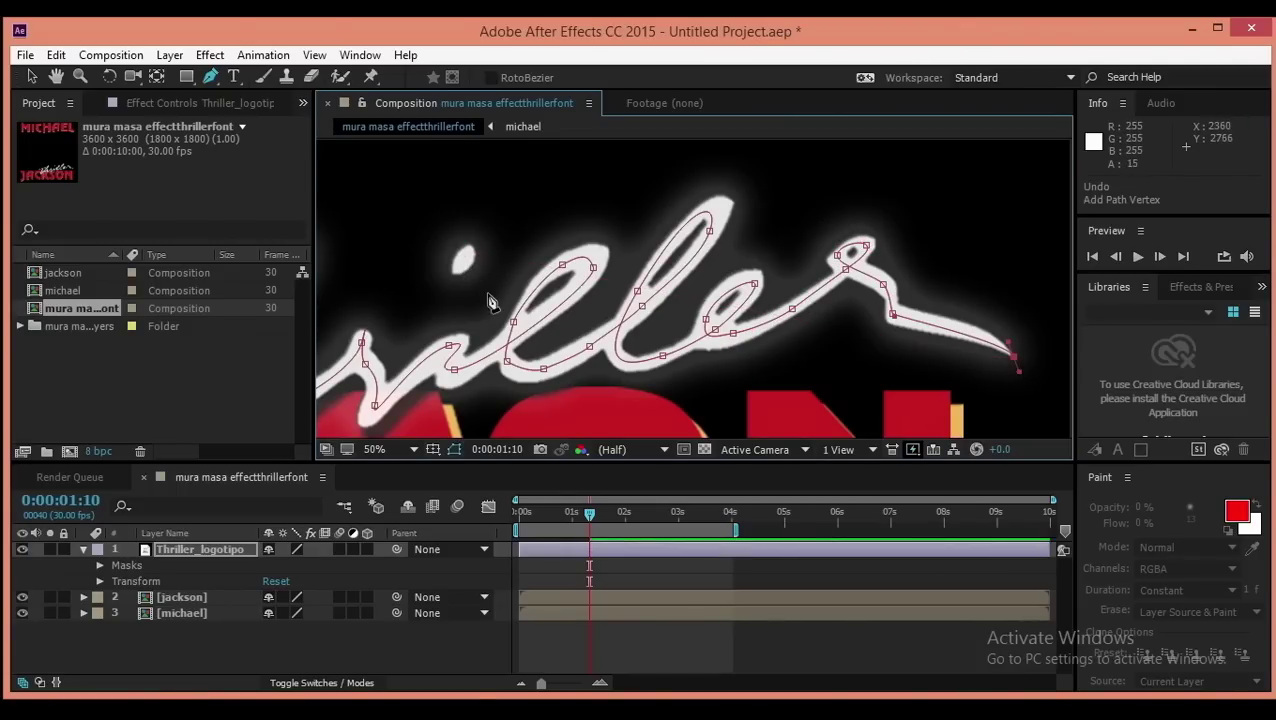
left_click(462, 266)
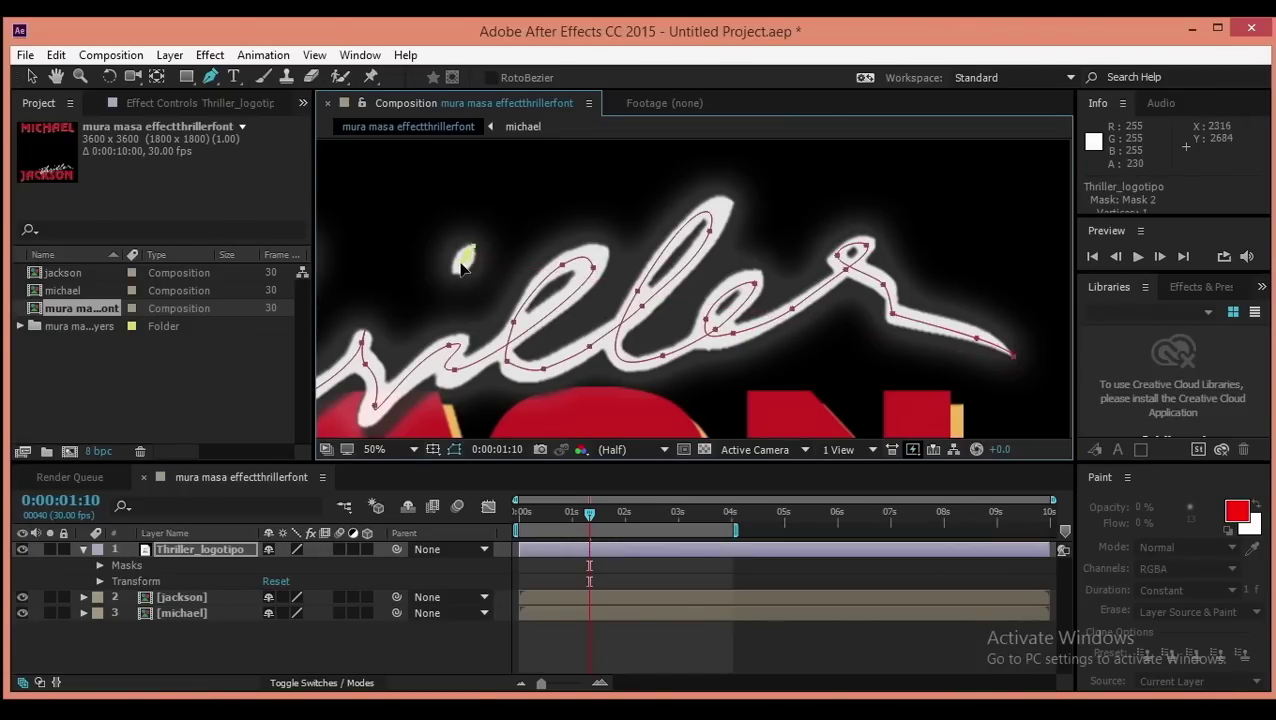
left_click(455, 276)
Move the current time to 0:00:01:14, search the effects for "stroke" and apply Stroke to the Thriller_logotipo layer
left_click_drag(589, 516, 596, 554)
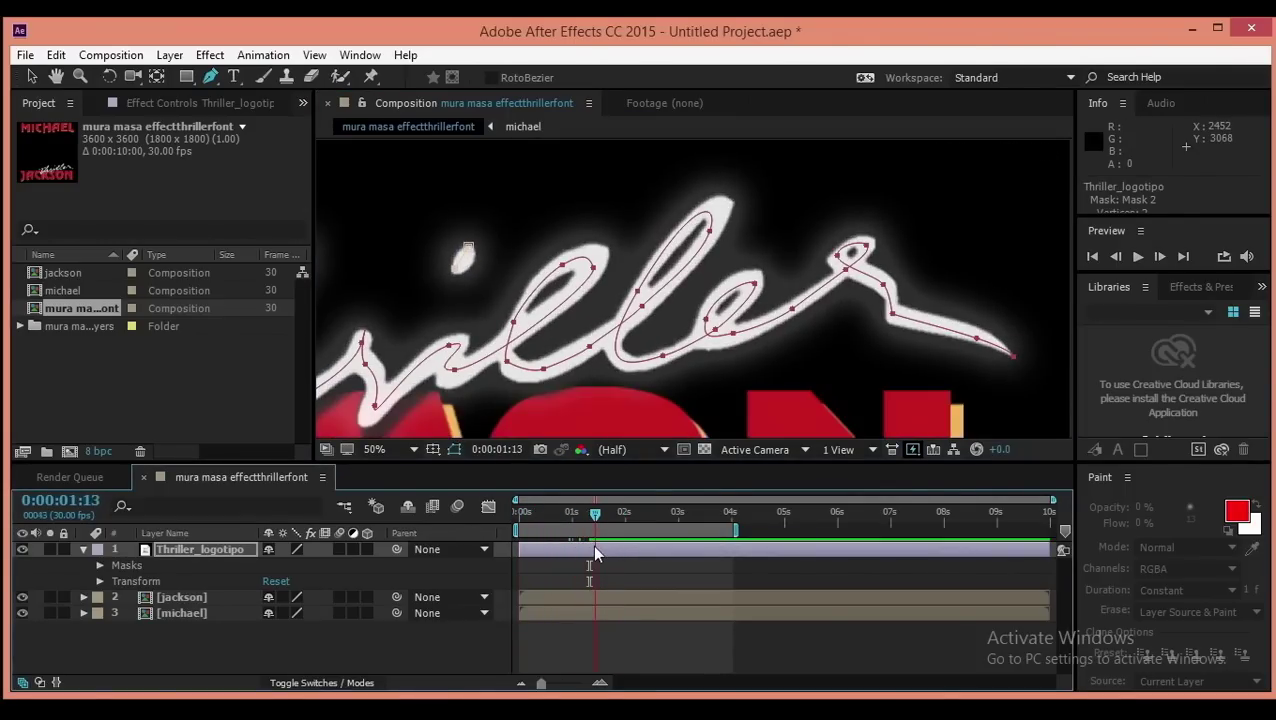
left_click(359, 55)
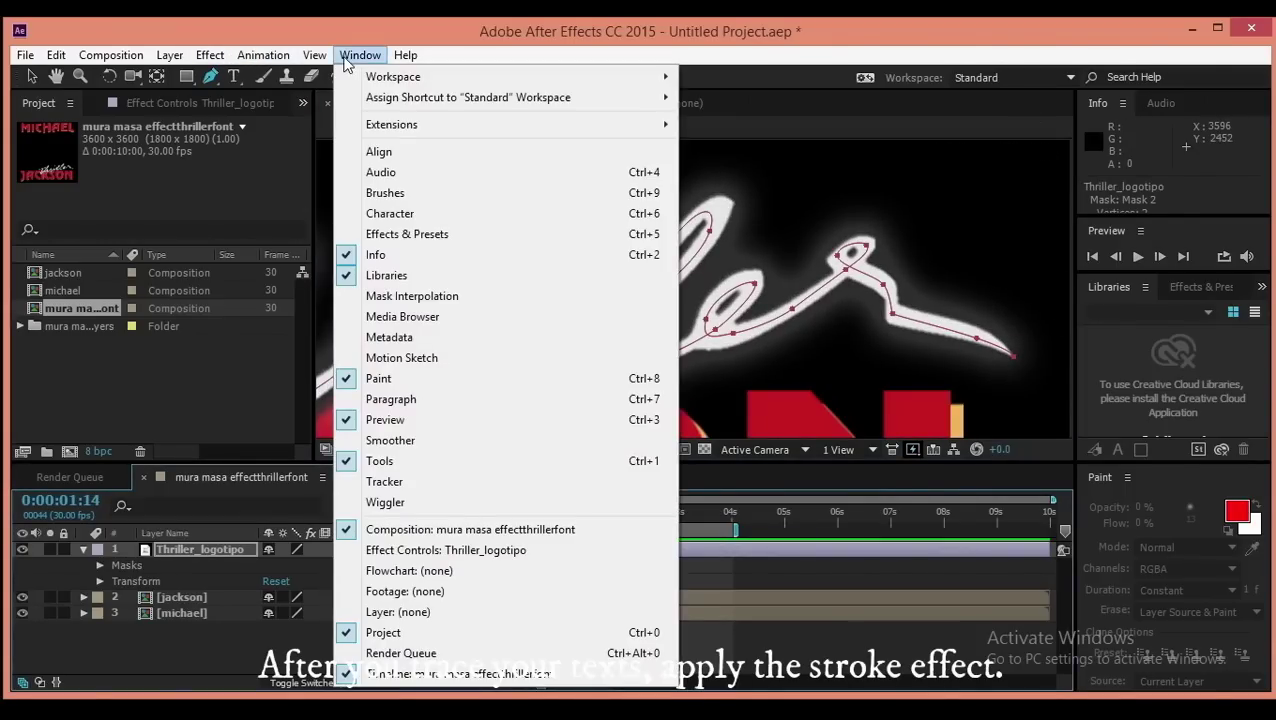
left_click(408, 231)
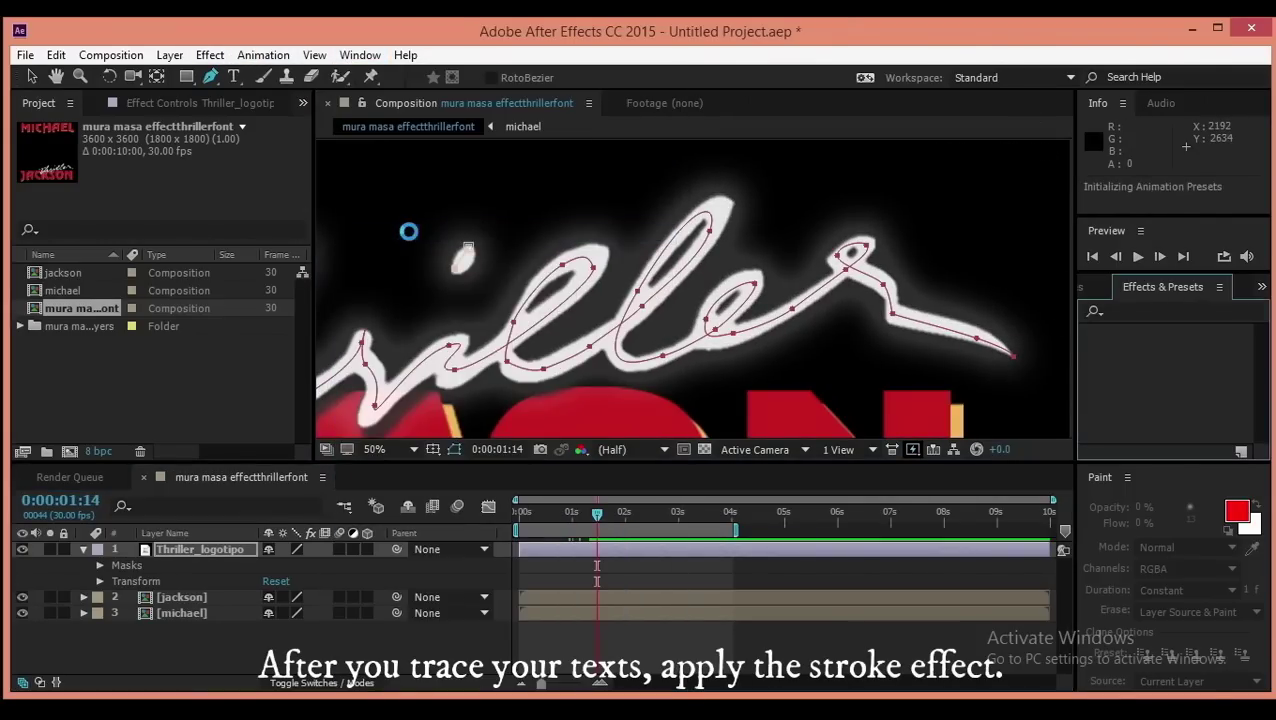
left_click(1156, 309)
type("stork")
key("BackSpace")
key("BackSpace")
key("BackSpace")
type("roke")
right_click(1172, 308)
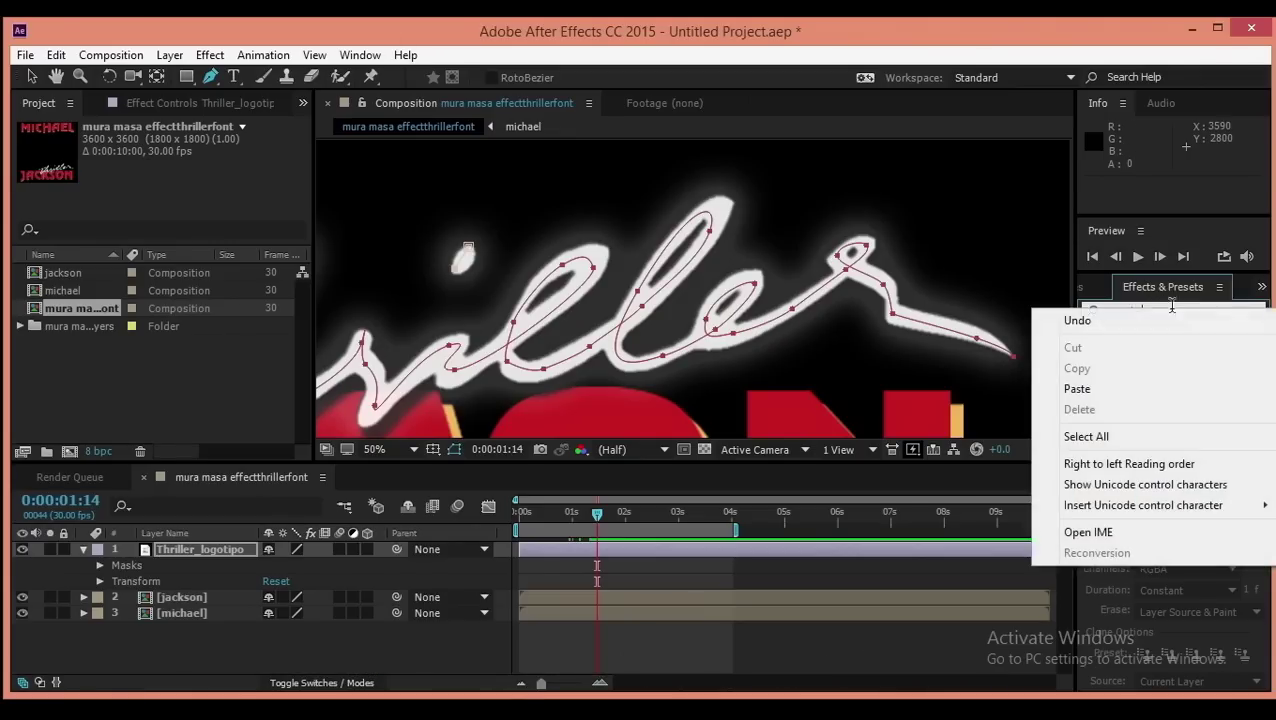
left_click(1049, 25)
left_click_drag(1260, 365, 1268, 444)
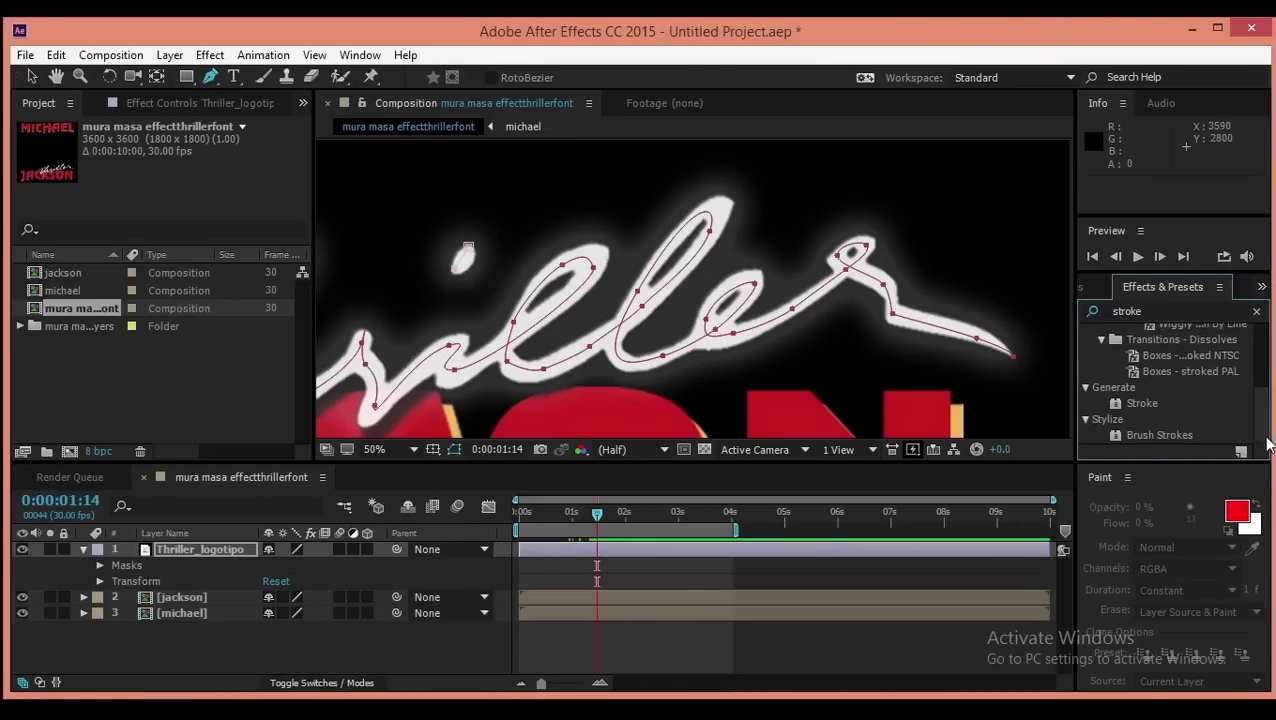
left_click_drag(1140, 404, 200, 546)
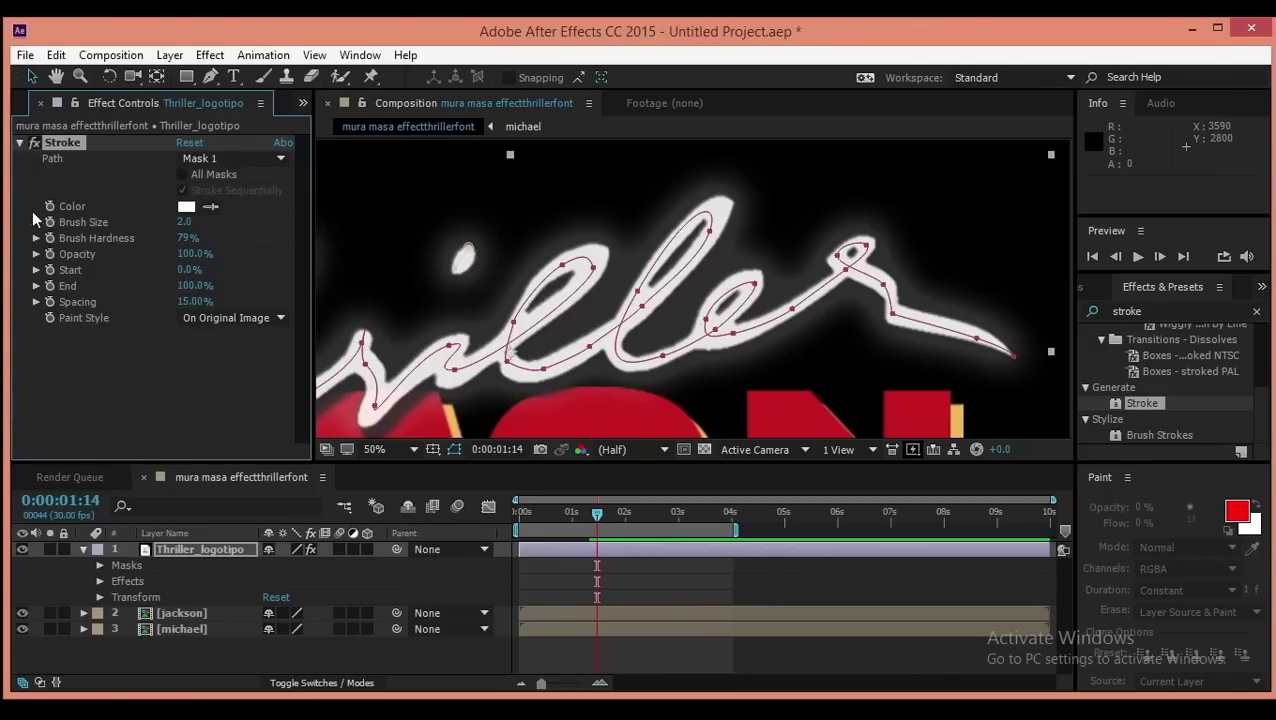
Make the Stroke effect use all masks sequentially and try a smaller brush size
left_click(233, 158)
left_click(225, 174)
left_click(182, 174)
left_click_drag(206, 221, 184, 226)
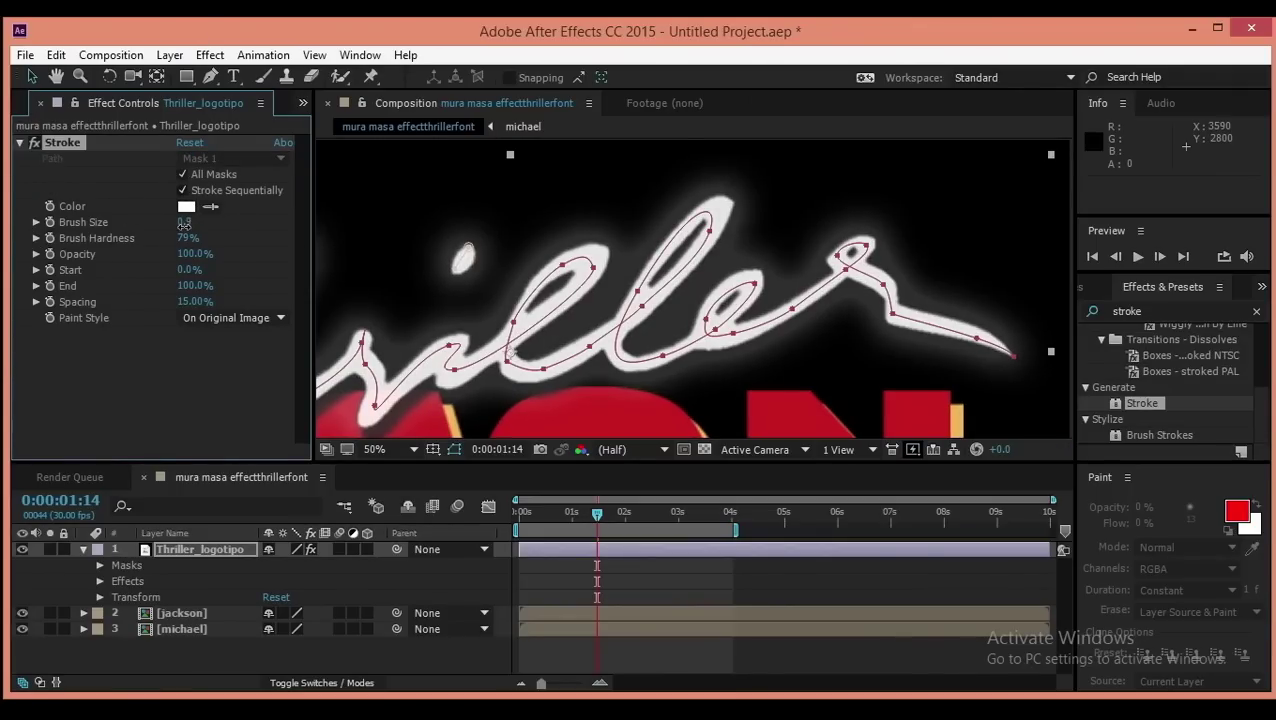
Set Stroke's Brush Hardness to 100%, Brush Size to 24 and Paint Style to Reveal Original Image, and keyframe End from 0% to 100%
left_click(101, 582)
left_click(495, 551)
left_click(115, 598)
scroll(253, 623, "down", 2)
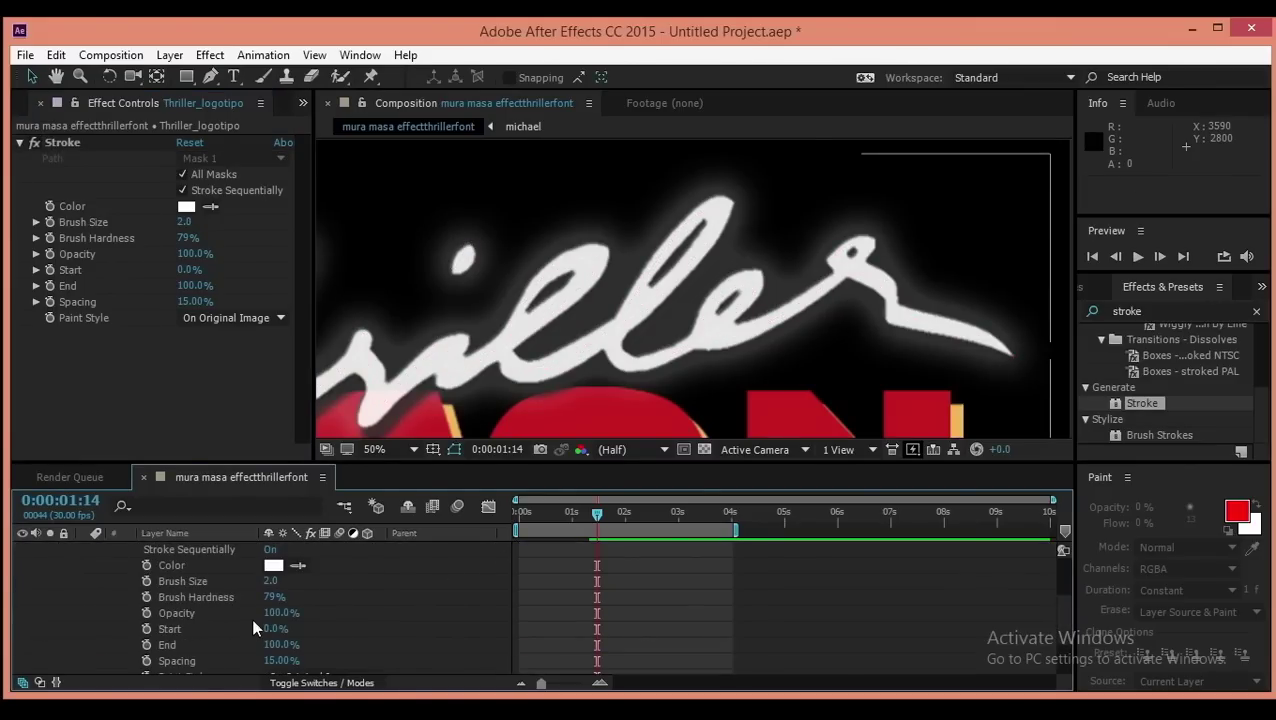
mouse_move(275, 629)
left_mouse_down()
mouse_move(309, 634)
mouse_move(328, 600)
mouse_move(478, 603)
left_mouse_up()
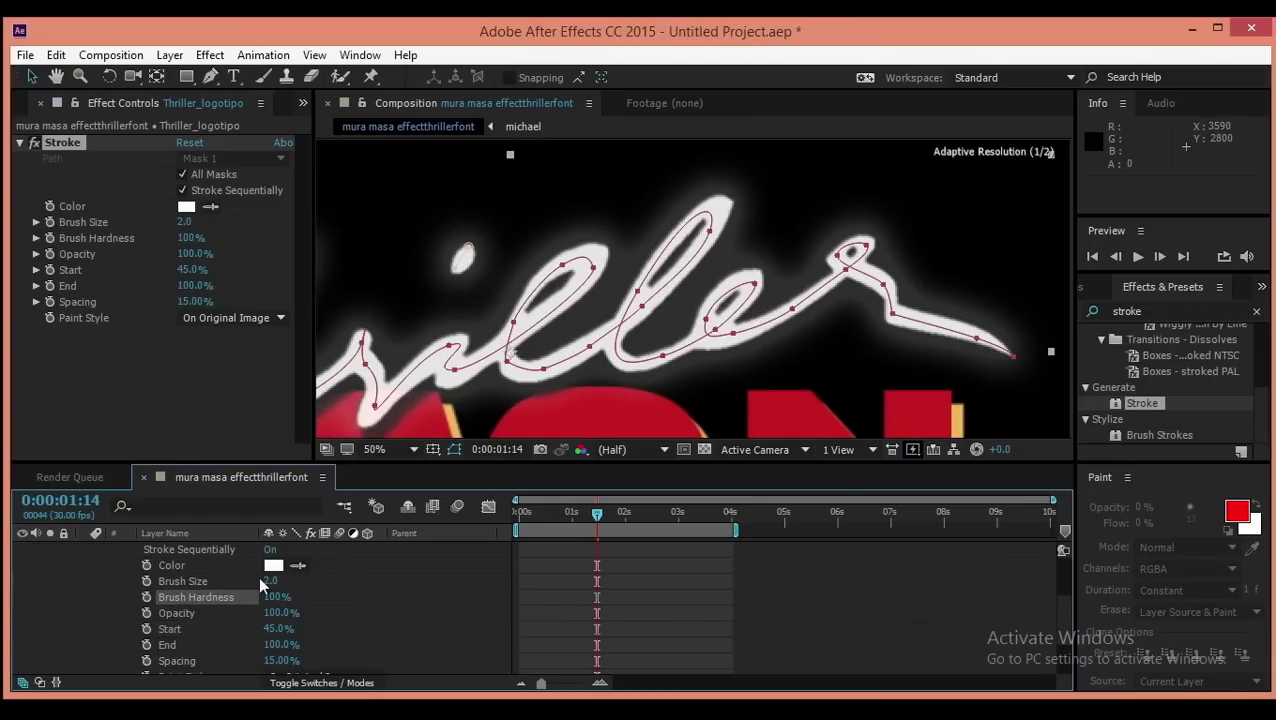
left_click_drag(270, 581, 362, 583)
left_click_drag(295, 645, 276, 634)
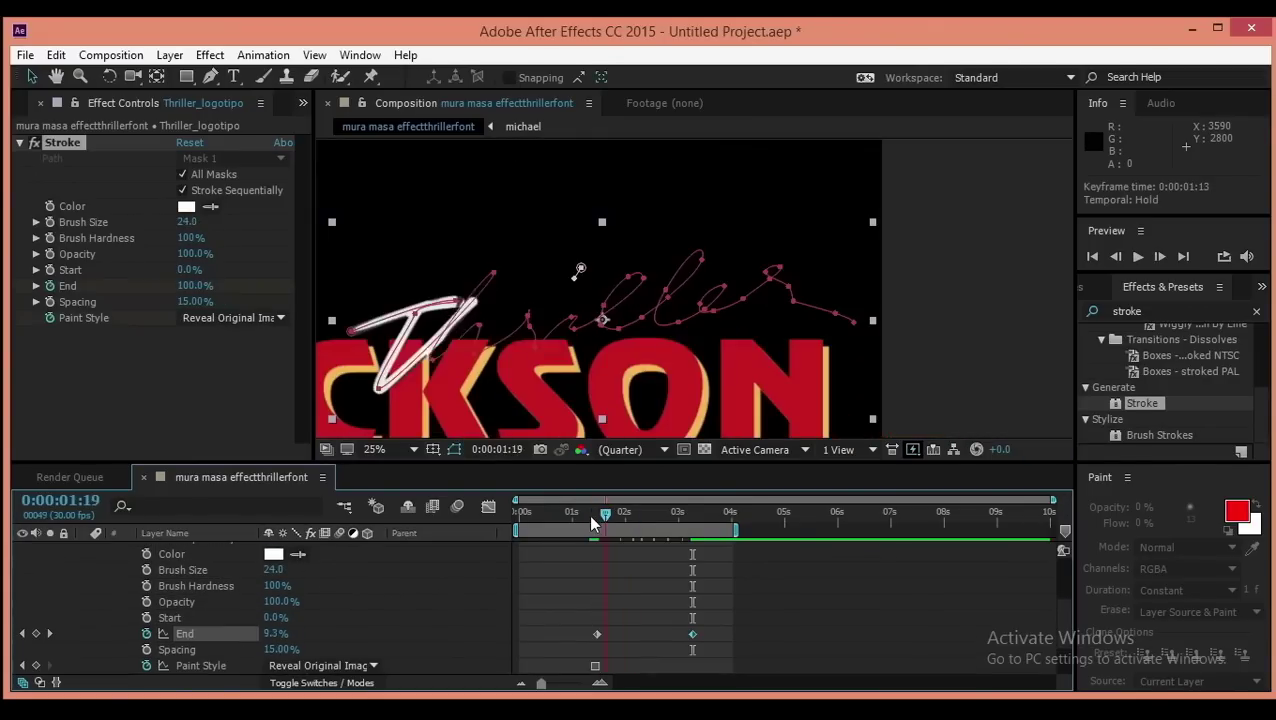
Preview the write-on animation and increase the Stroke effect's Brush Size to 31.6
key("space")
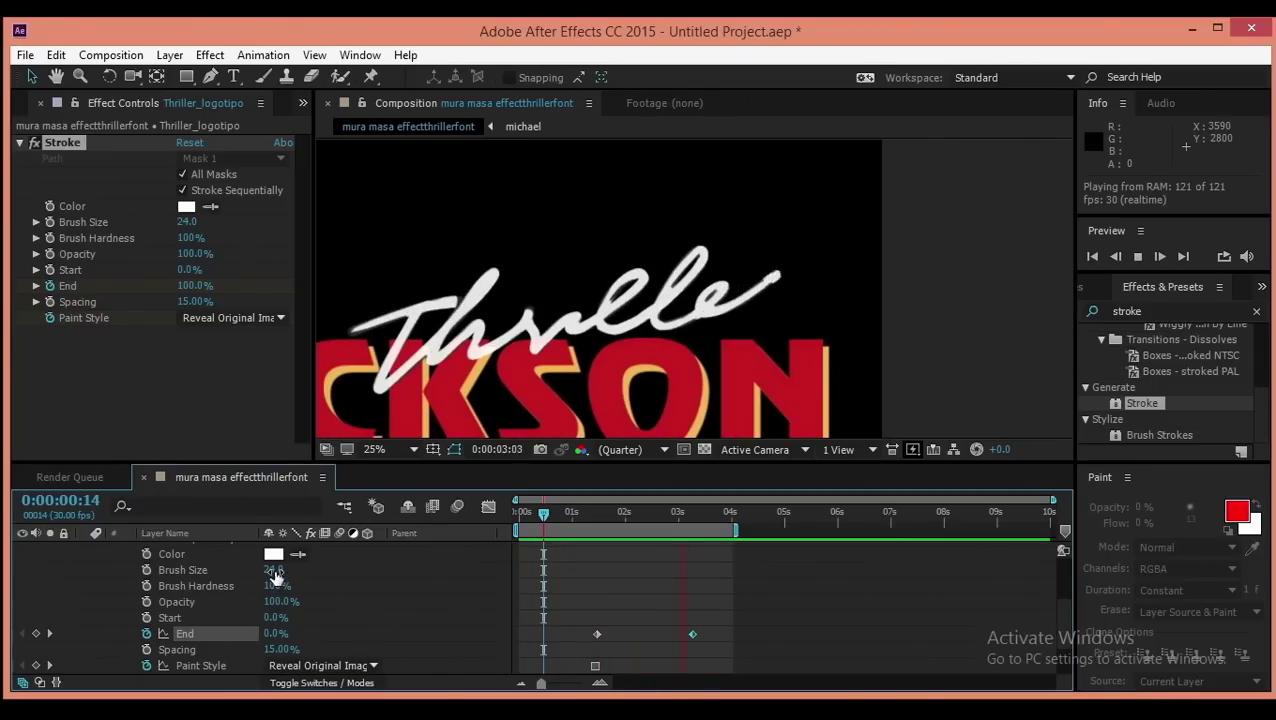
left_click_drag(274, 569, 352, 590)
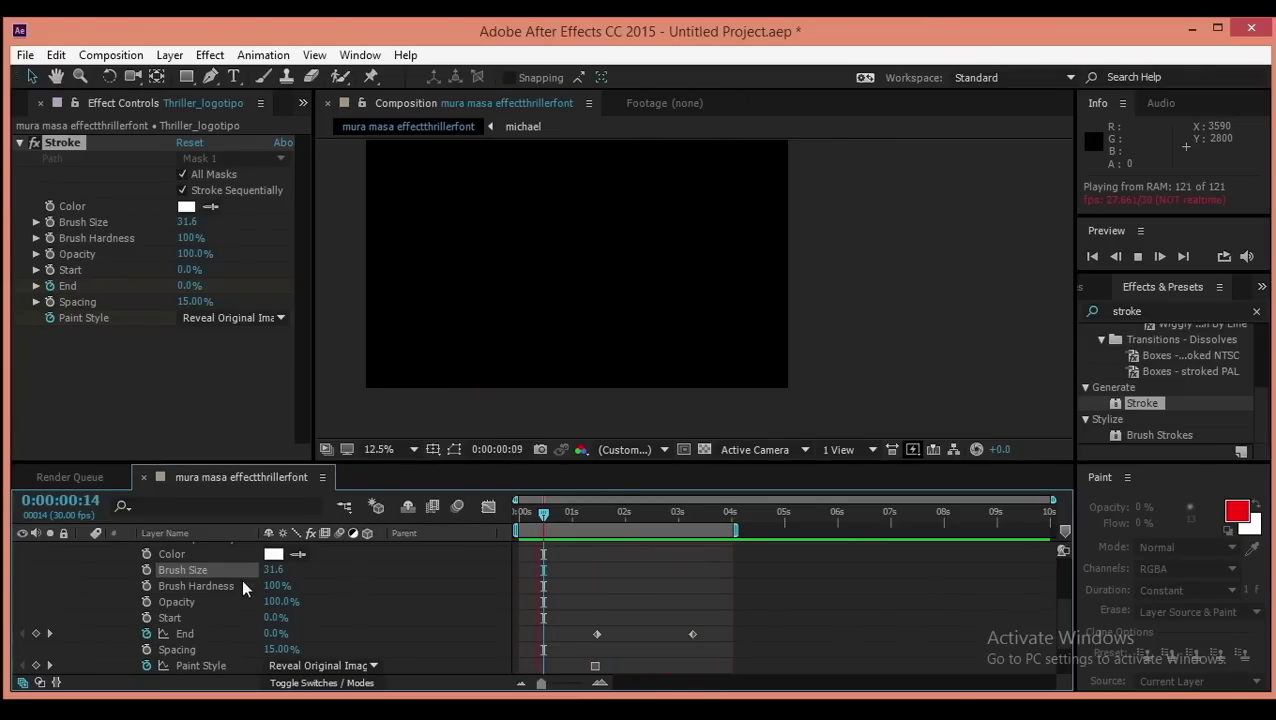
key("space")
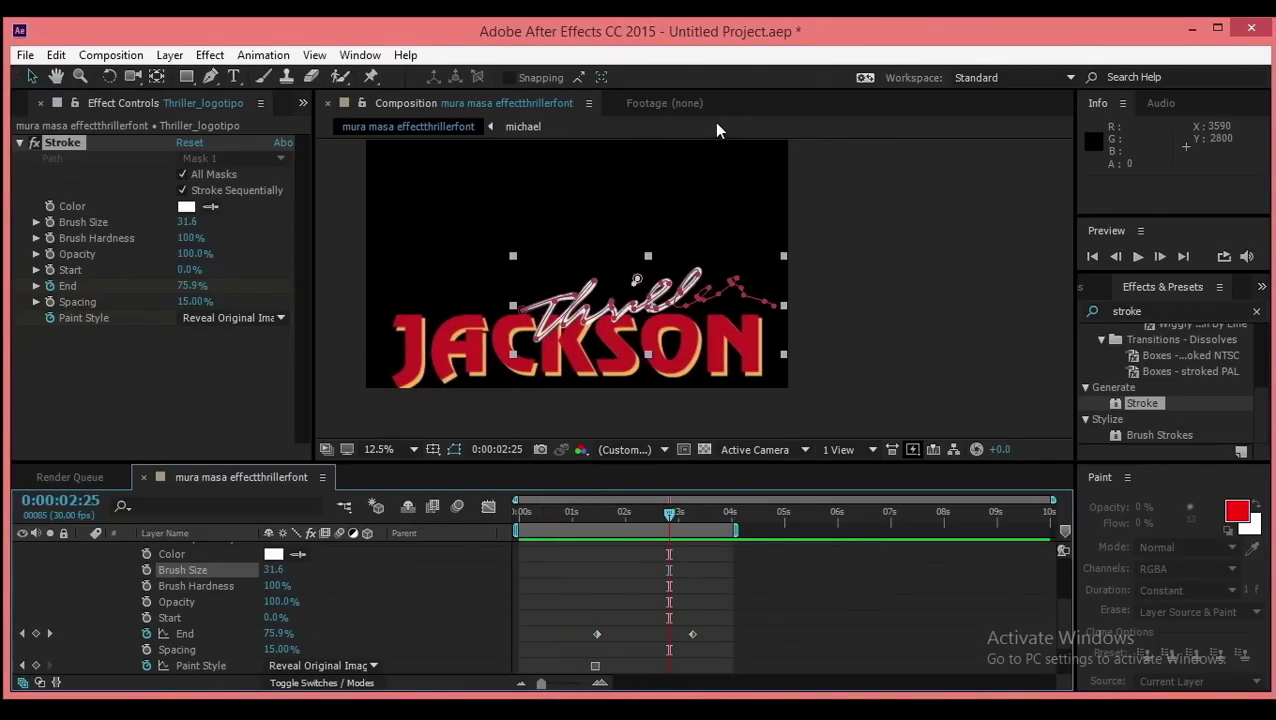
Apply Easy Ease to both End keyframes of the Stroke effect and preview the result
left_click_drag(670, 511, 579, 518)
left_click_drag(722, 643, 569, 613)
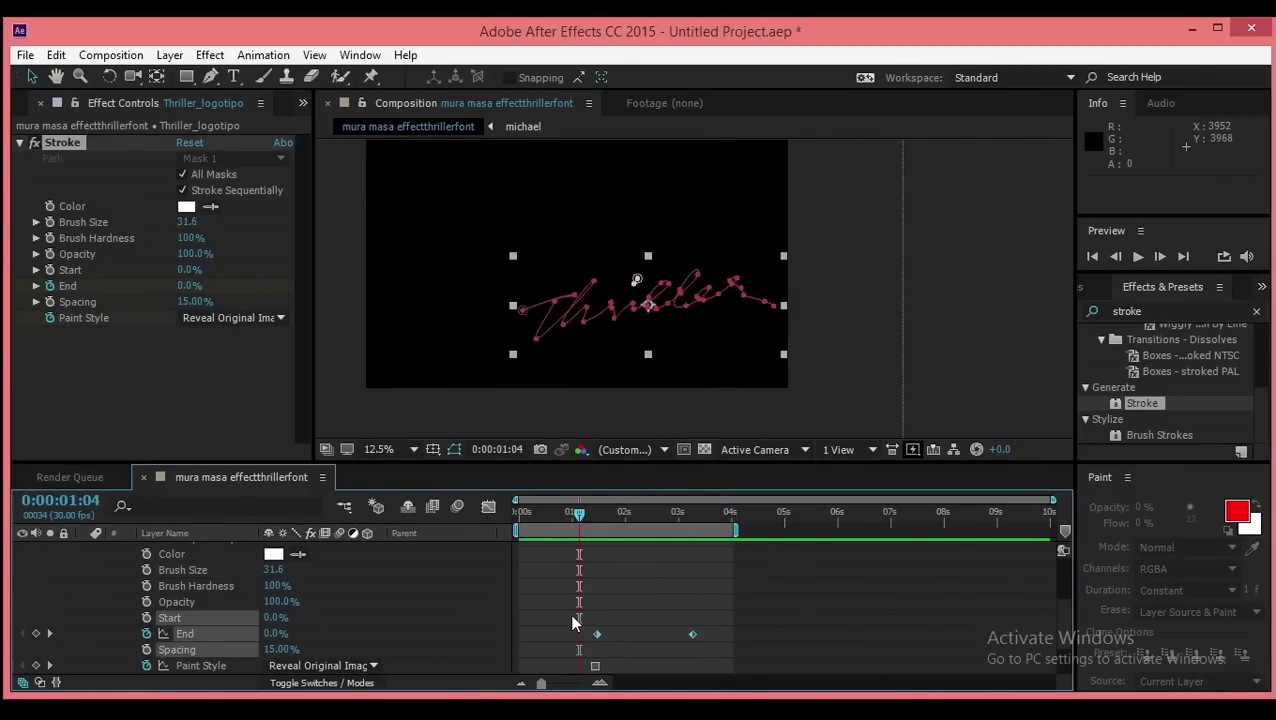
key("F9")
key("space")
Collapse the Thriller_logotipo layer's properties, search the effects for "light sw" and apply CC Light Sweep to that layer
left_click_drag(583, 519, 597, 517)
scroll(204, 609, "up", 2)
left_click(110, 585)
left_click(99, 581)
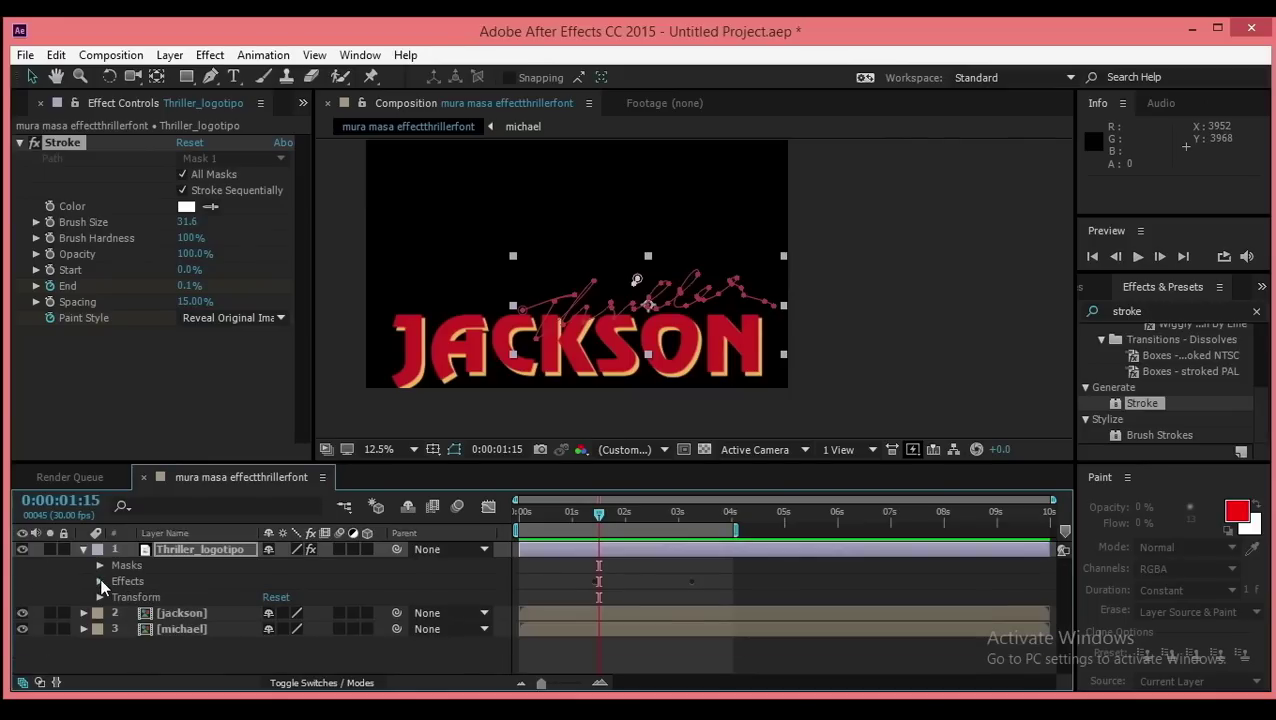
left_click(83, 549)
left_click(1147, 310)
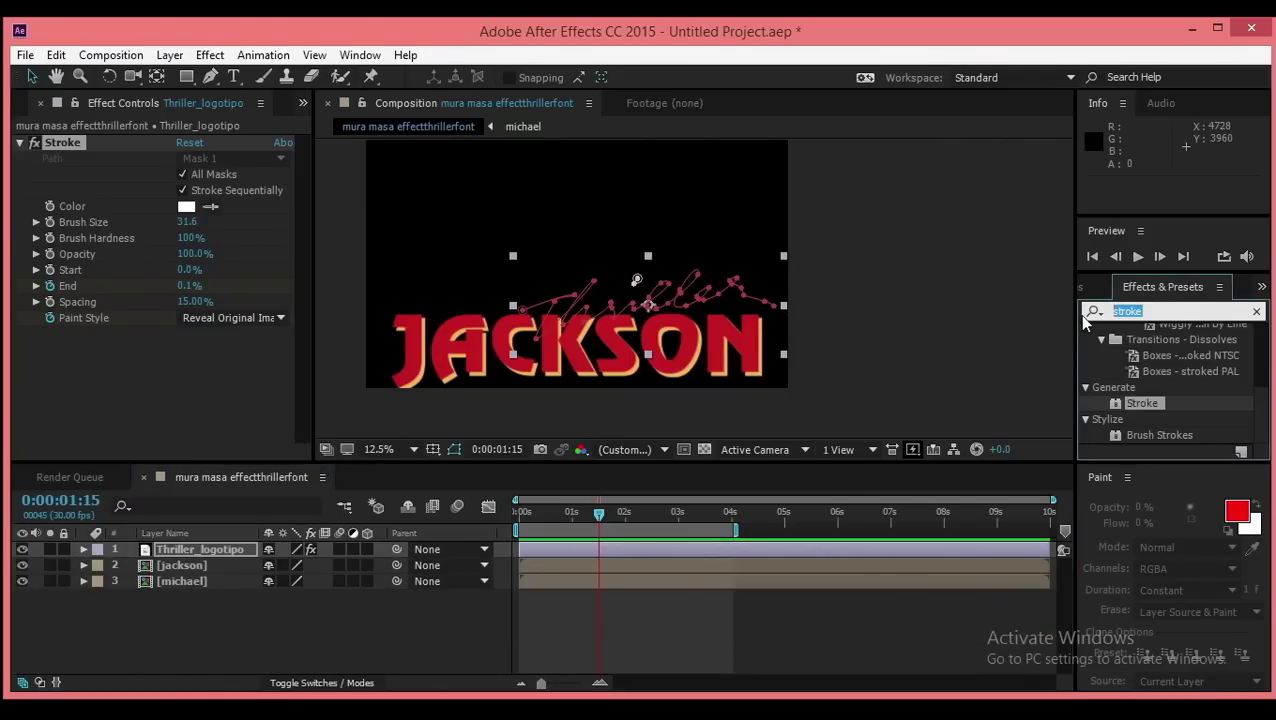
type("light sw")
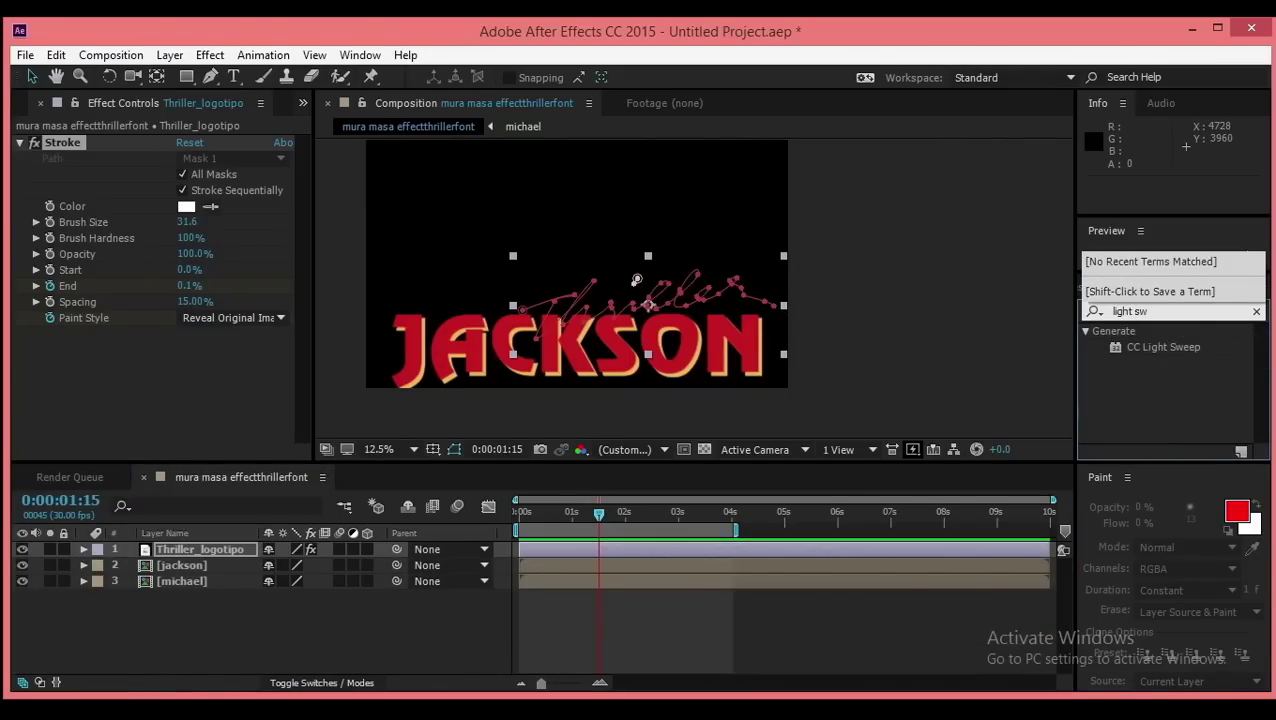
left_click_drag(1160, 347, 199, 553)
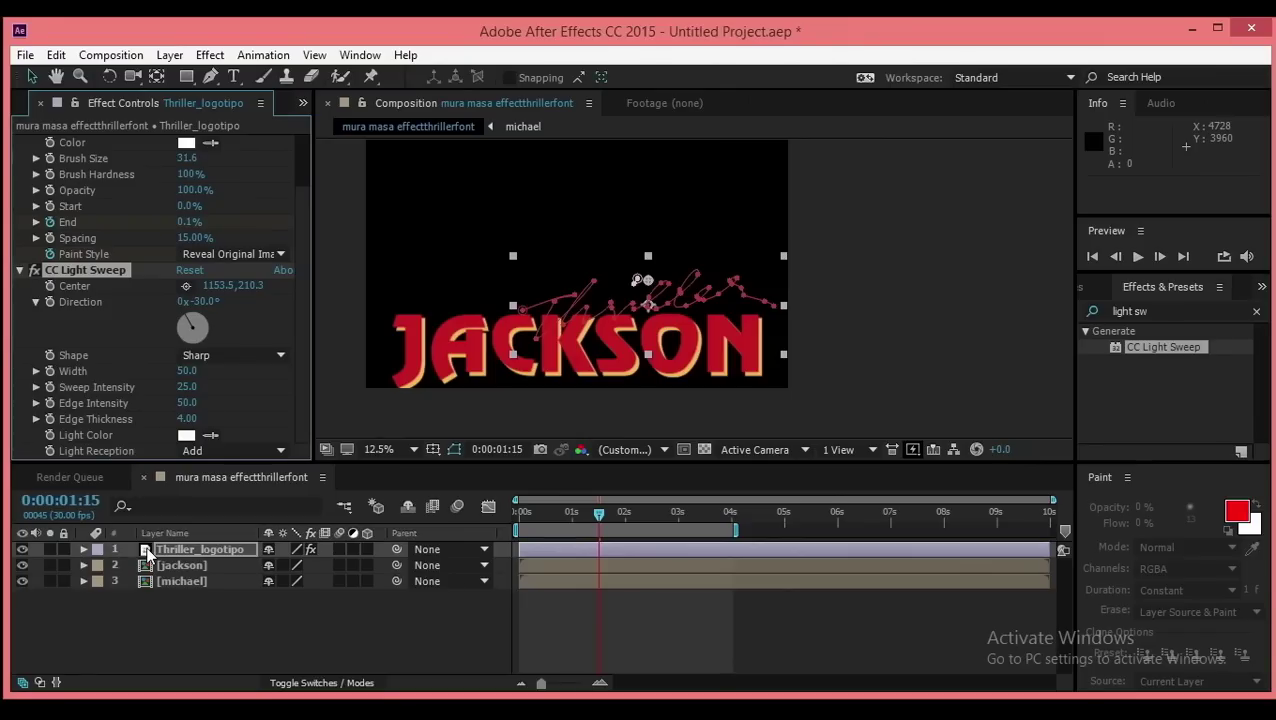
Reveal the CC Light Sweep properties in the timeline and set a Center keyframe at 0:00:01:11
scroll(20, 300, "up", 3)
left_click(21, 143)
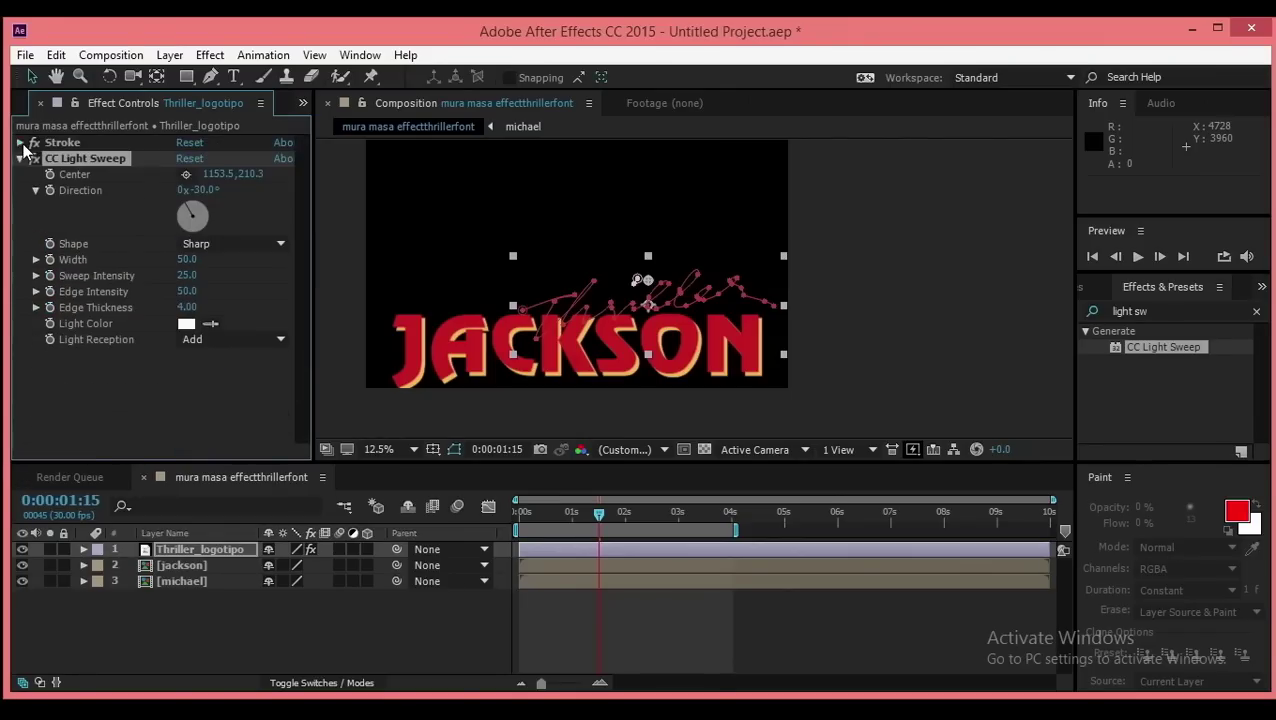
mouse_move(599, 524)
left_mouse_down()
mouse_move(561, 521)
mouse_move(704, 529)
mouse_move(593, 530)
left_mouse_up()
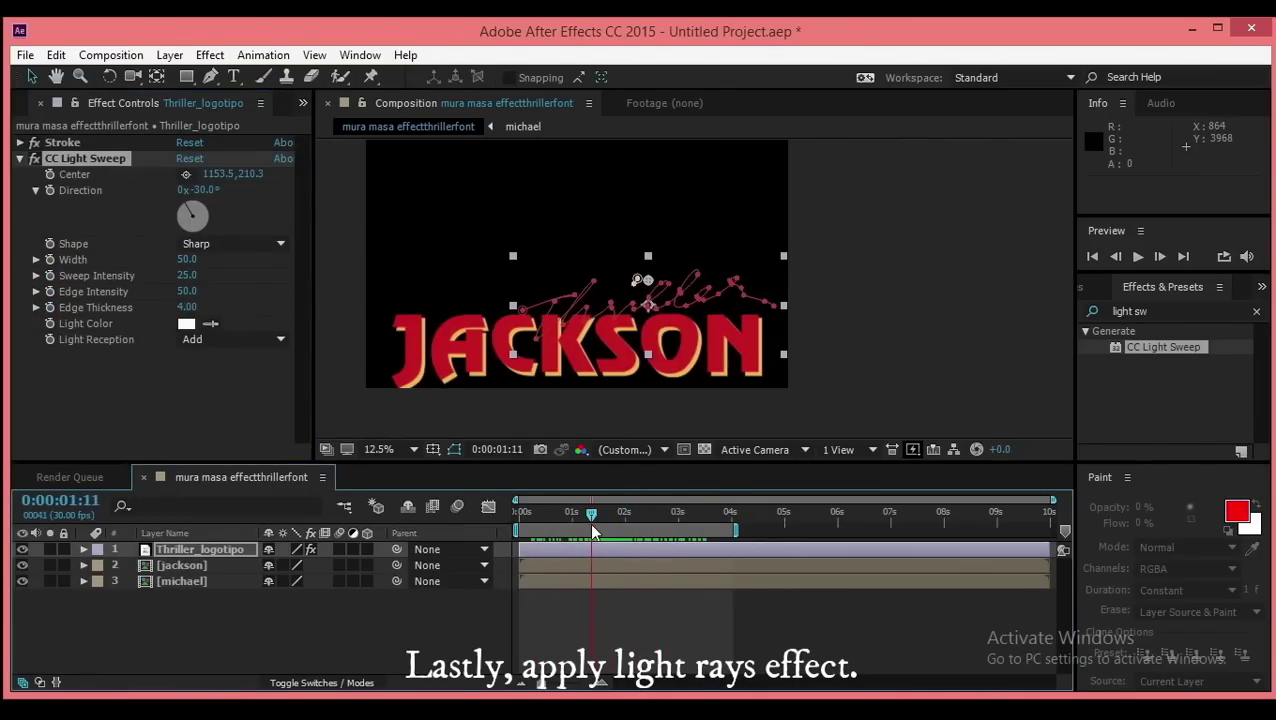
left_click(85, 549)
left_click(100, 582)
left_click(117, 613)
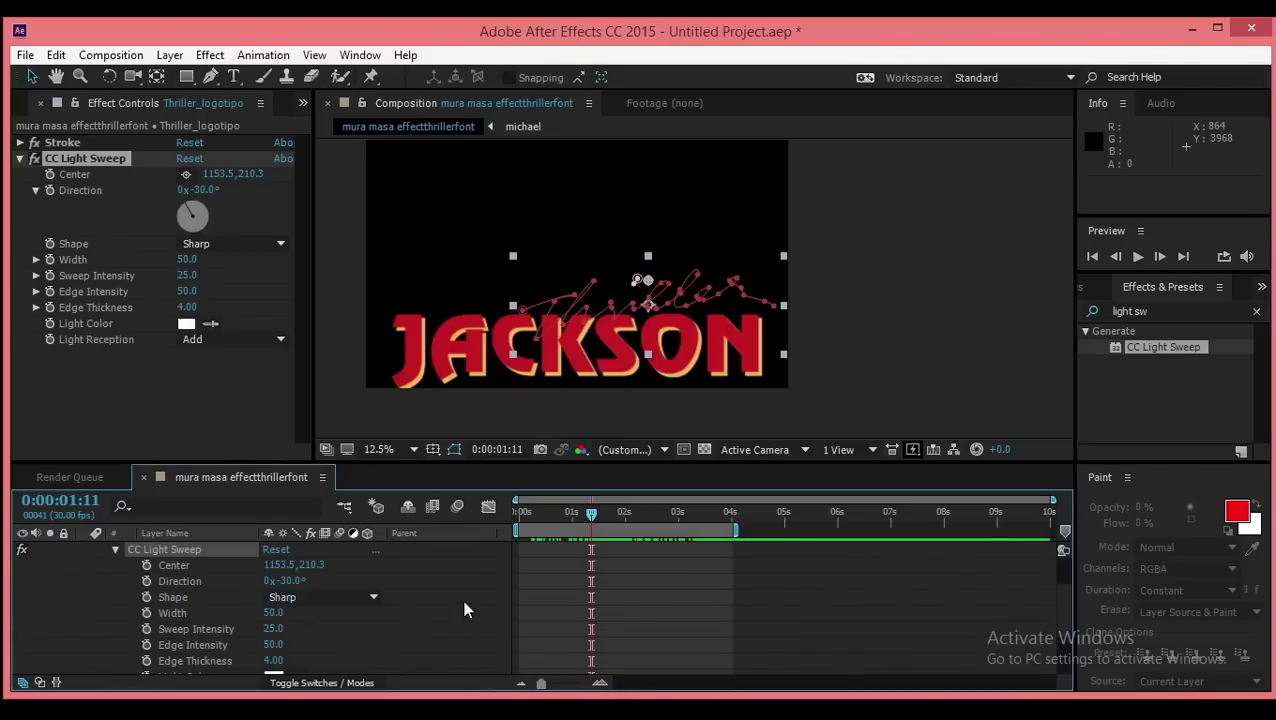
scroll(463, 602, "down", 1)
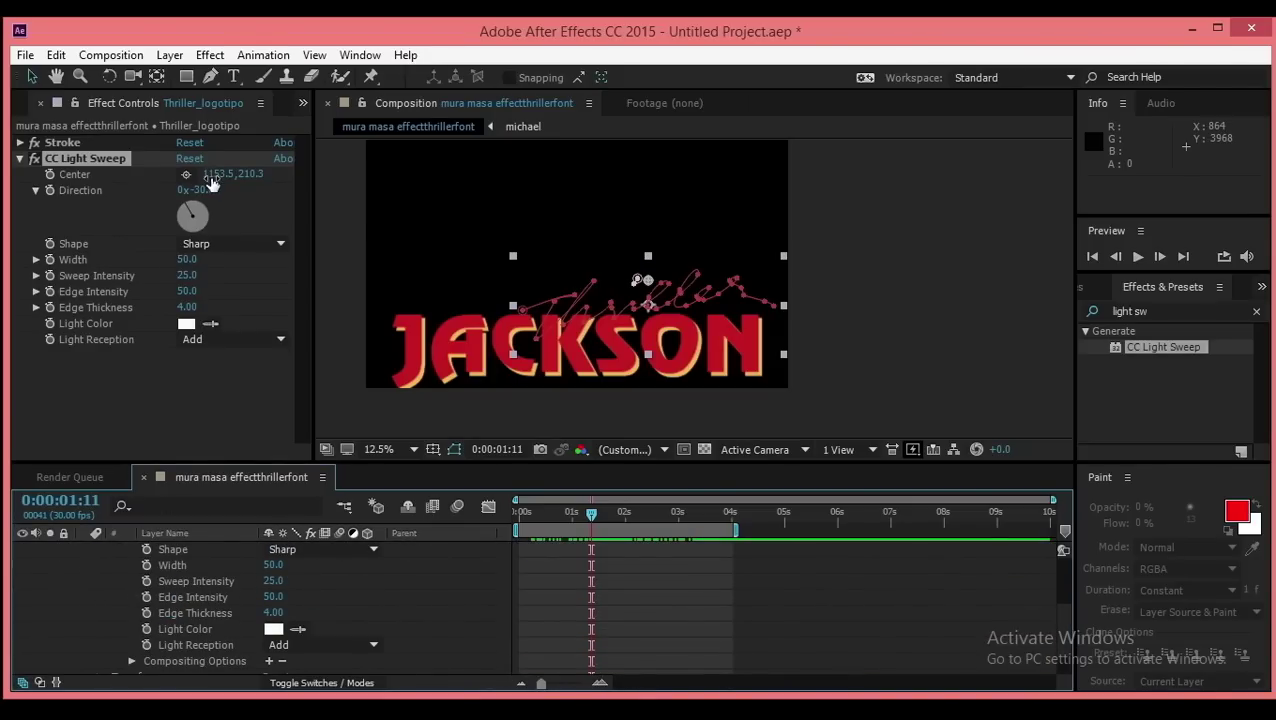
left_click(49, 170)
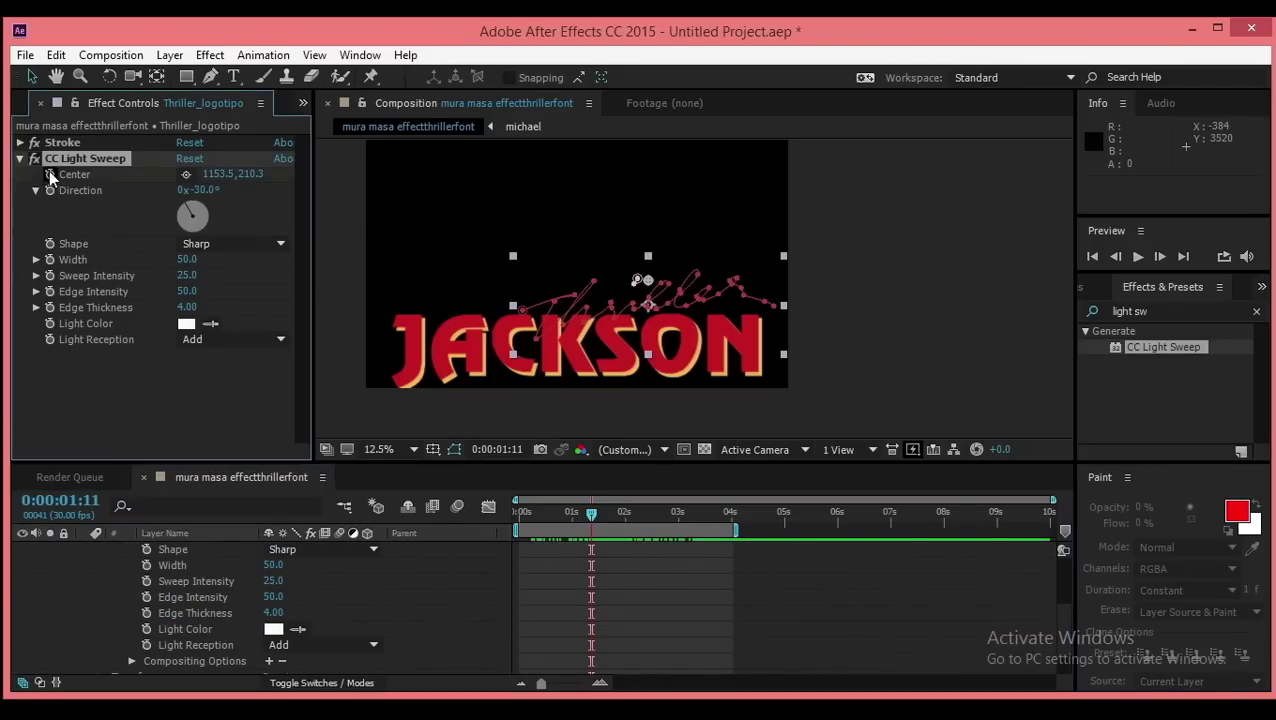
Set the CC Light Sweep's Light Color to orange and its Shape to Smooth
left_click_drag(591, 519, 712, 517)
left_click(185, 323)
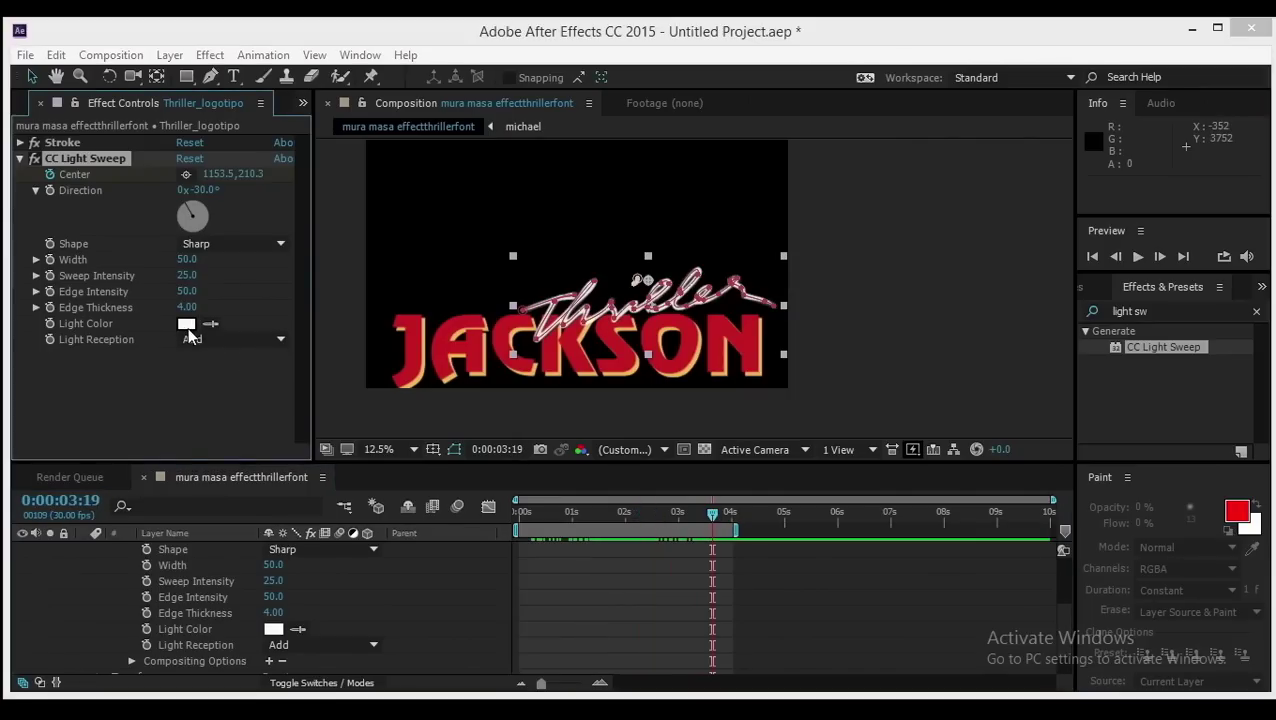
left_click(668, 229)
left_click(850, 251)
left_click_drag(703, 521, 731, 519)
left_click(230, 243)
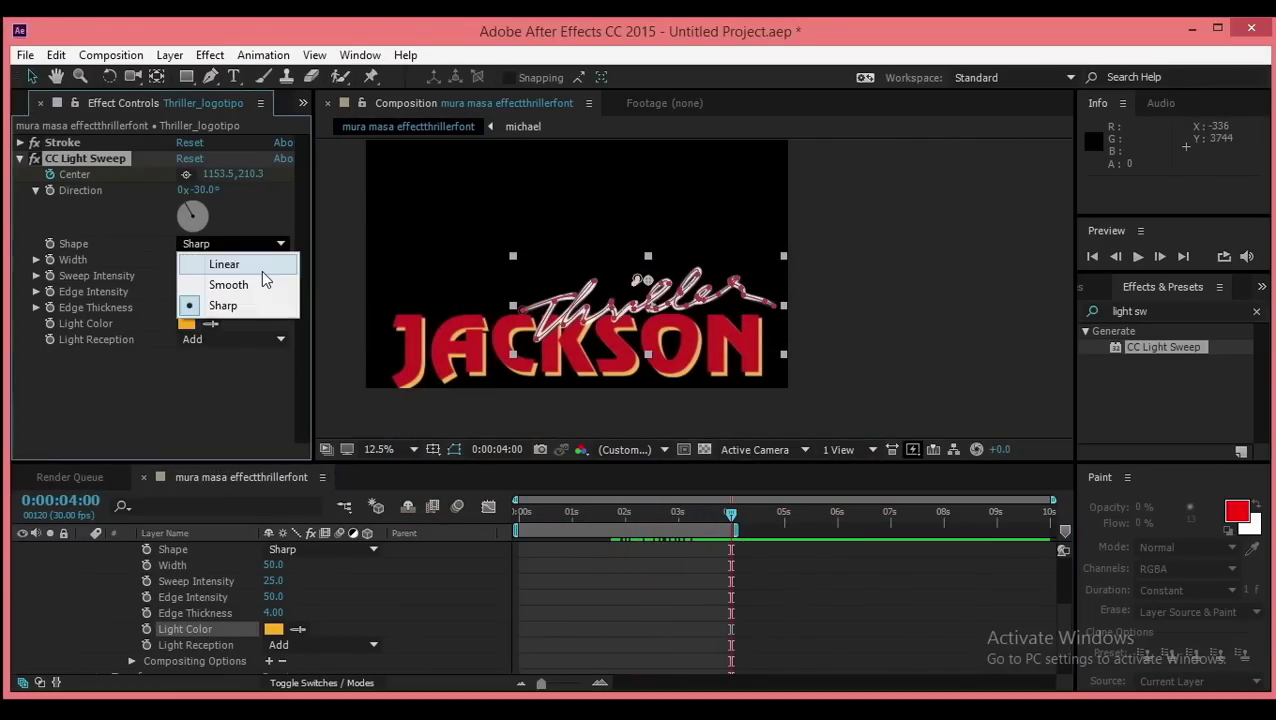
left_click(258, 280)
Keyframe the light sweep's Center at 934.5, 210.3 at 0:00:04:00 and at -29.5, 210.3 at 0:00:04:16
left_click_drag(214, 174, 178, 174)
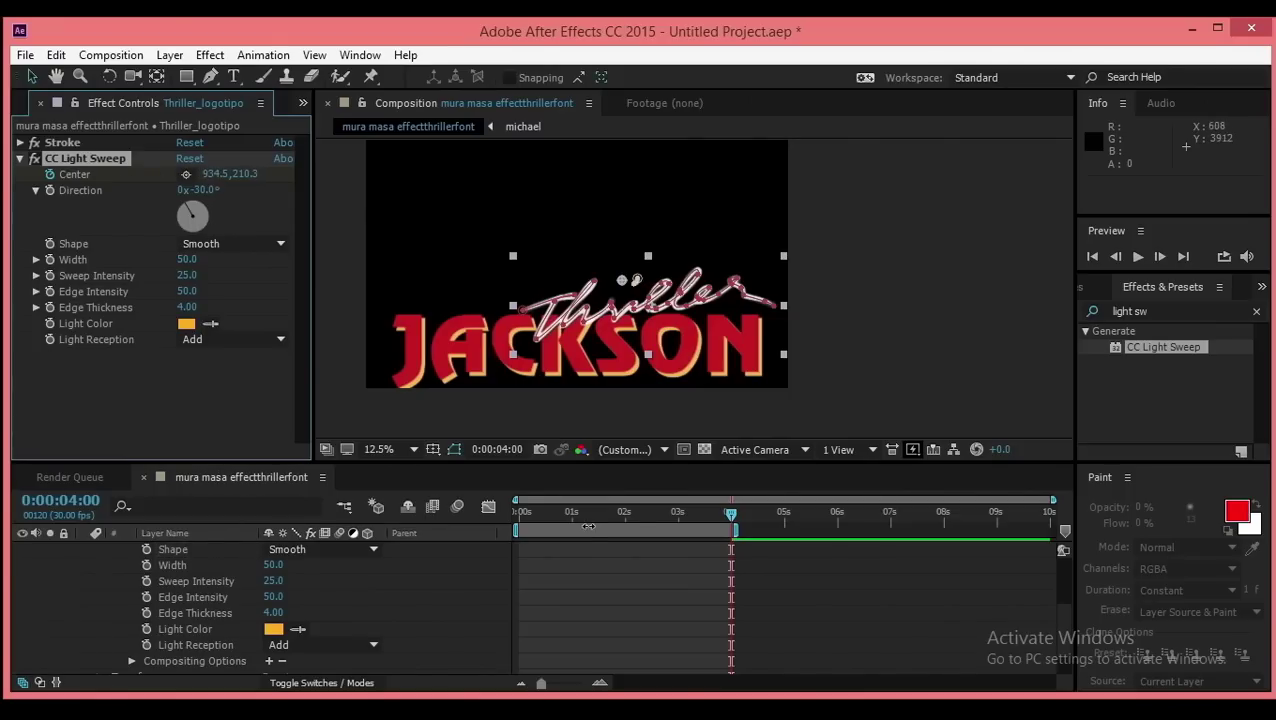
mouse_move(724, 519)
left_mouse_down()
mouse_move(584, 529)
mouse_move(593, 540)
mouse_move(760, 517)
left_mouse_up()
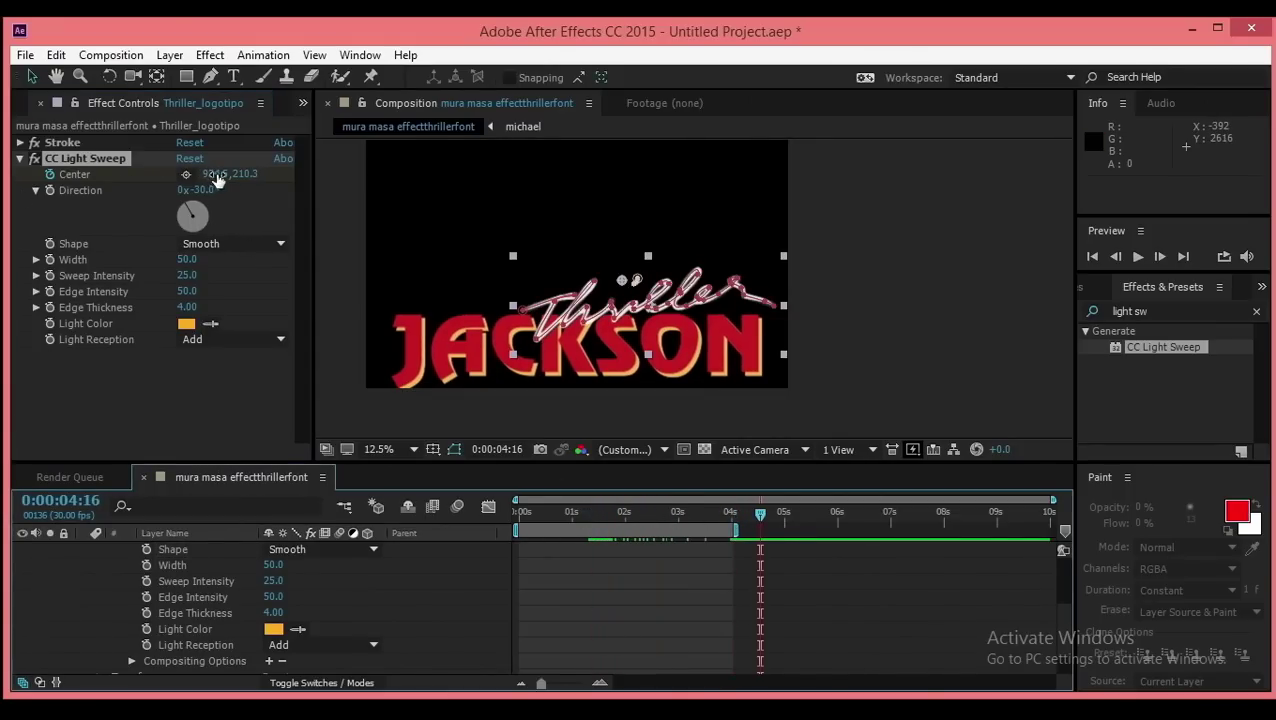
left_click_drag(218, 180, 8, 190)
left_click_drag(211, 179, 31, 198)
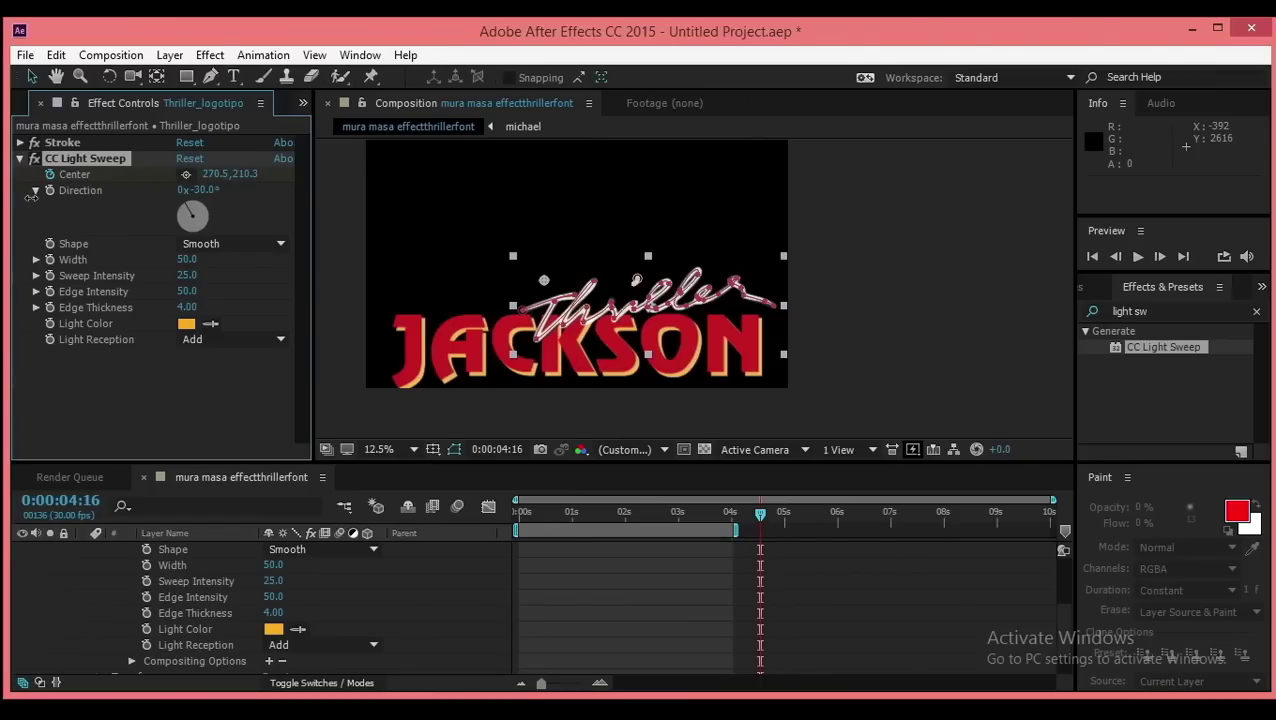
left_click_drag(216, 176, 138, 189)
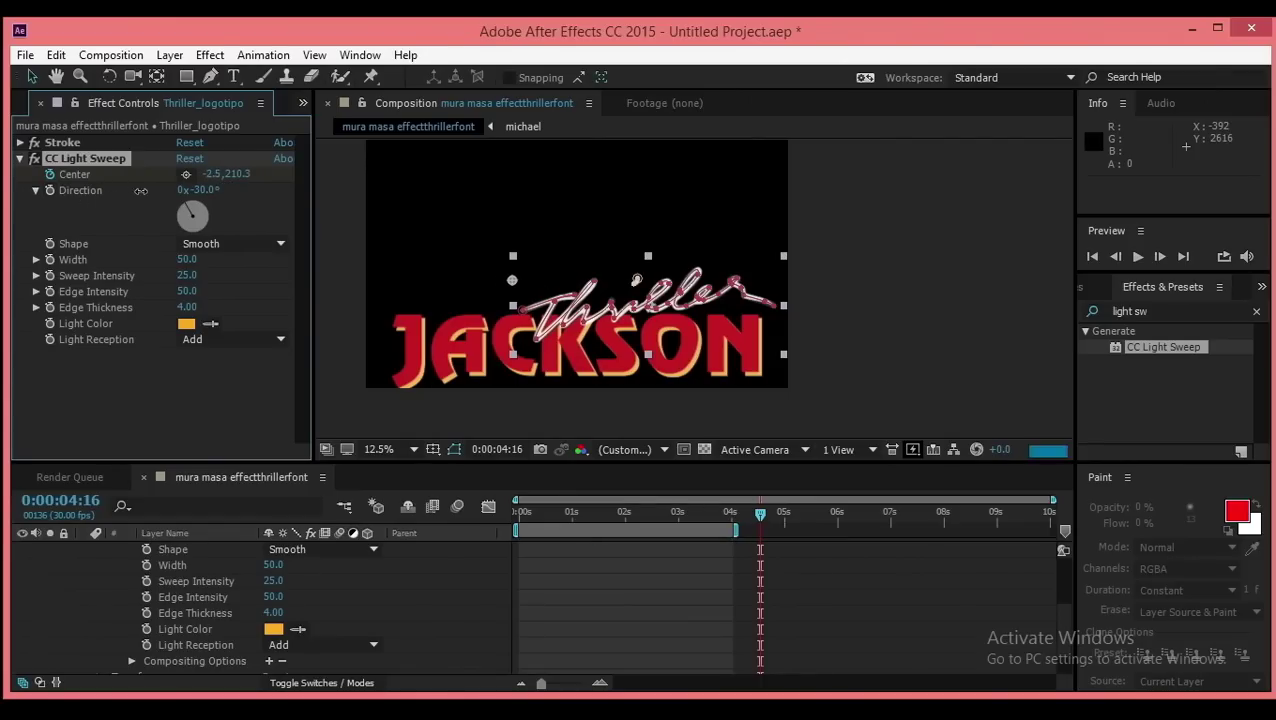
Set the light sweep's Width to 221, Sweep Intensity to 161, Edge Intensity to 117 and Edge Thickness to 12.9
left_click_drag(186, 259, 311, 256)
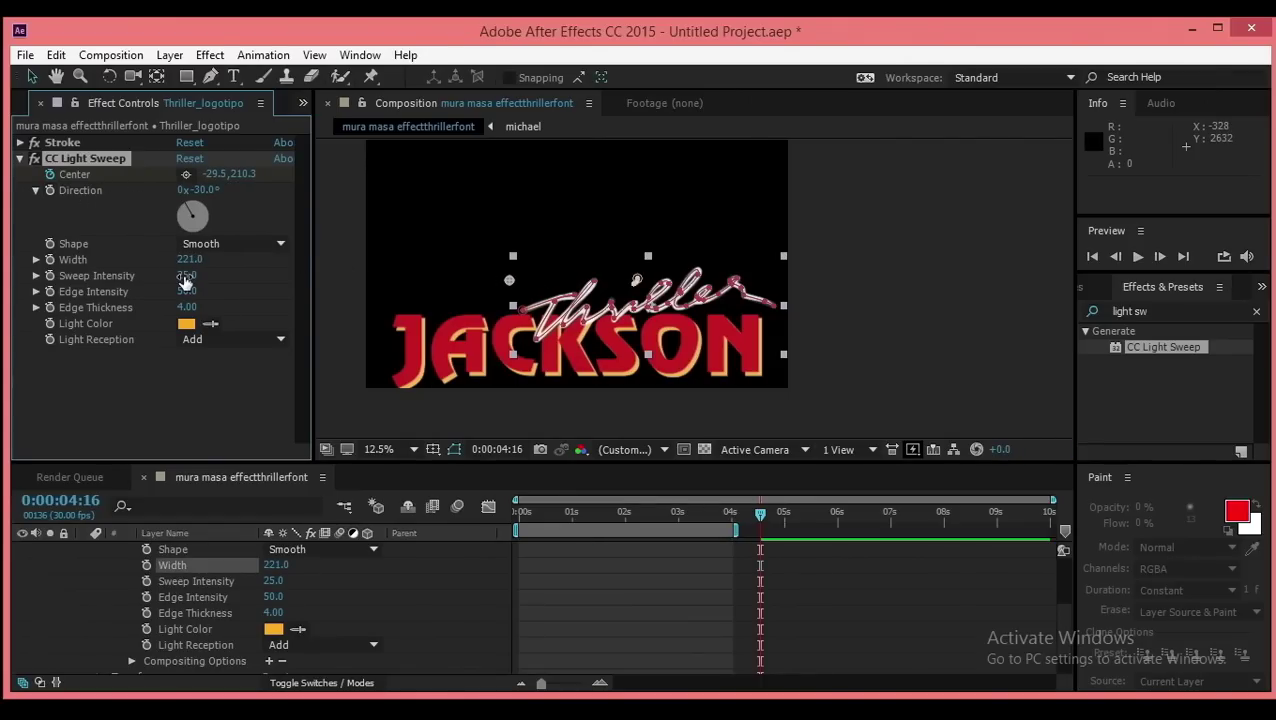
left_click_drag(186, 276, 276, 276)
left_click_drag(194, 296, 290, 283)
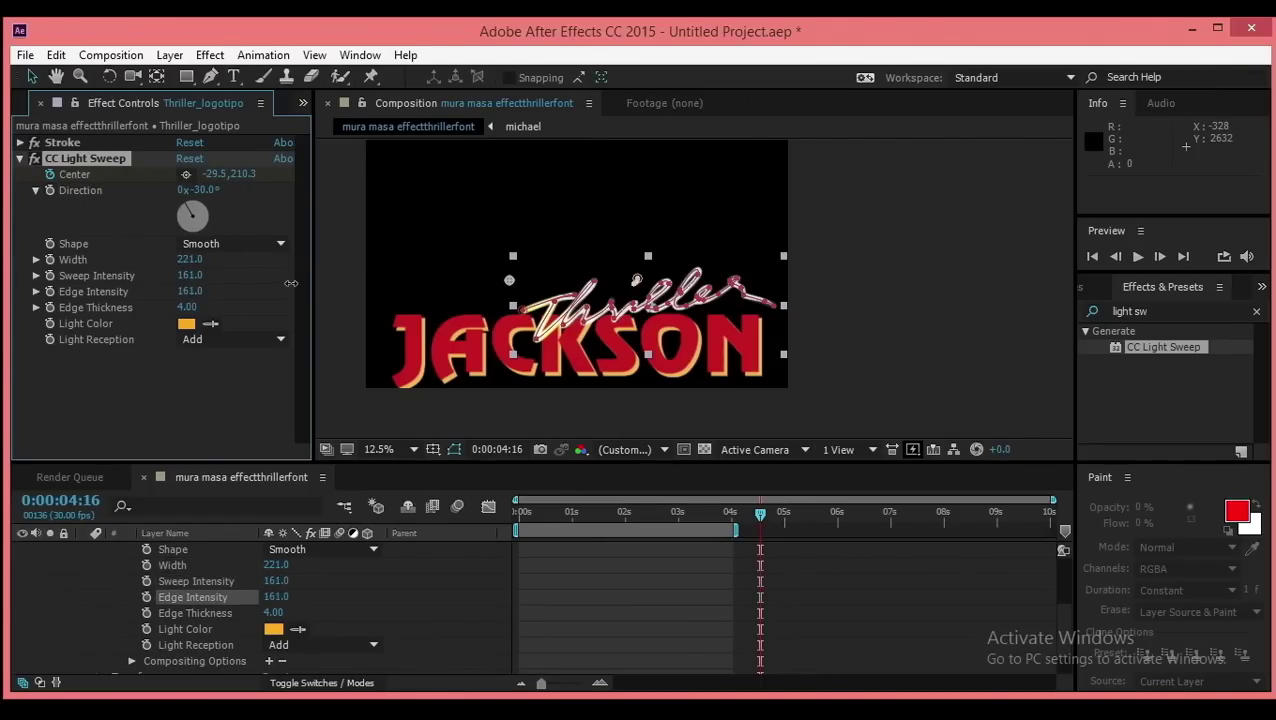
left_click_drag(189, 307, 205, 307)
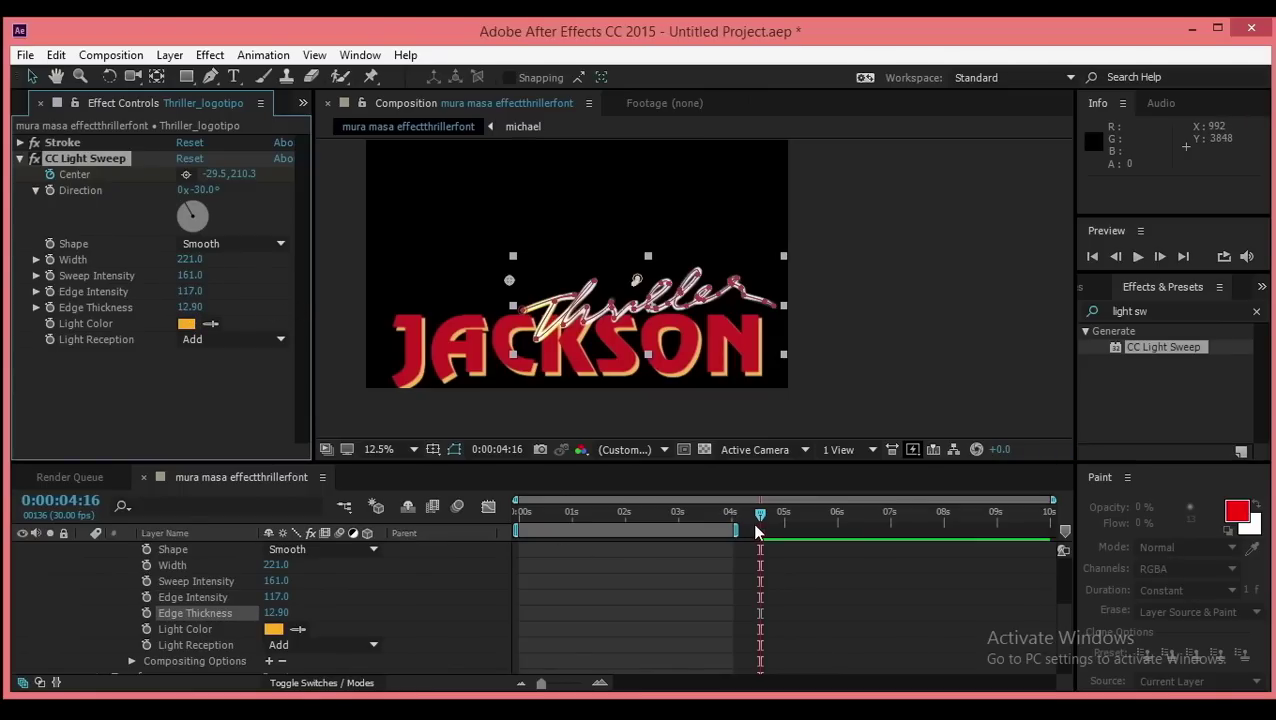
Replace the first Center keyframe by deleting it and moving the 0:00:04:16 keyframe to 0:00:01:13
left_click_drag(762, 516, 784, 556)
left_click_drag(1065, 613, 1040, 570)
left_click_drag(757, 626, 611, 626)
left_click(592, 626)
left_click_drag(776, 513, 613, 567)
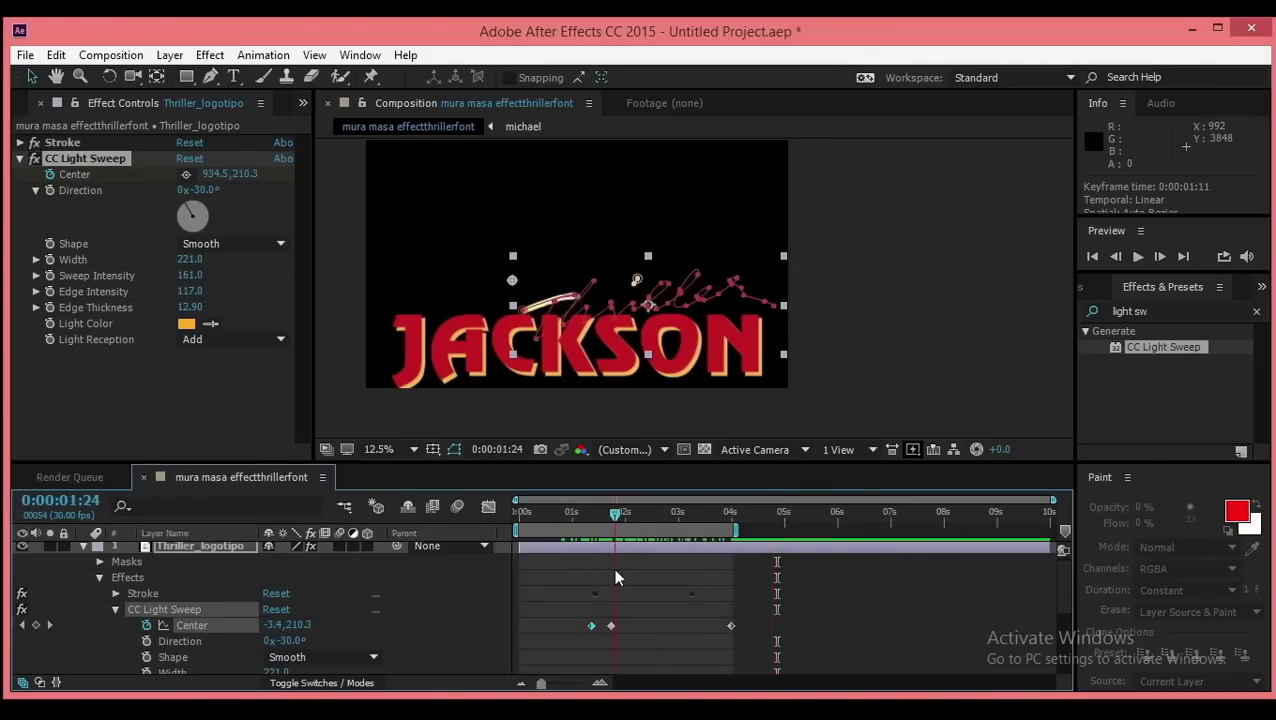
left_click_drag(610, 630, 732, 628)
key("ctrl+z")
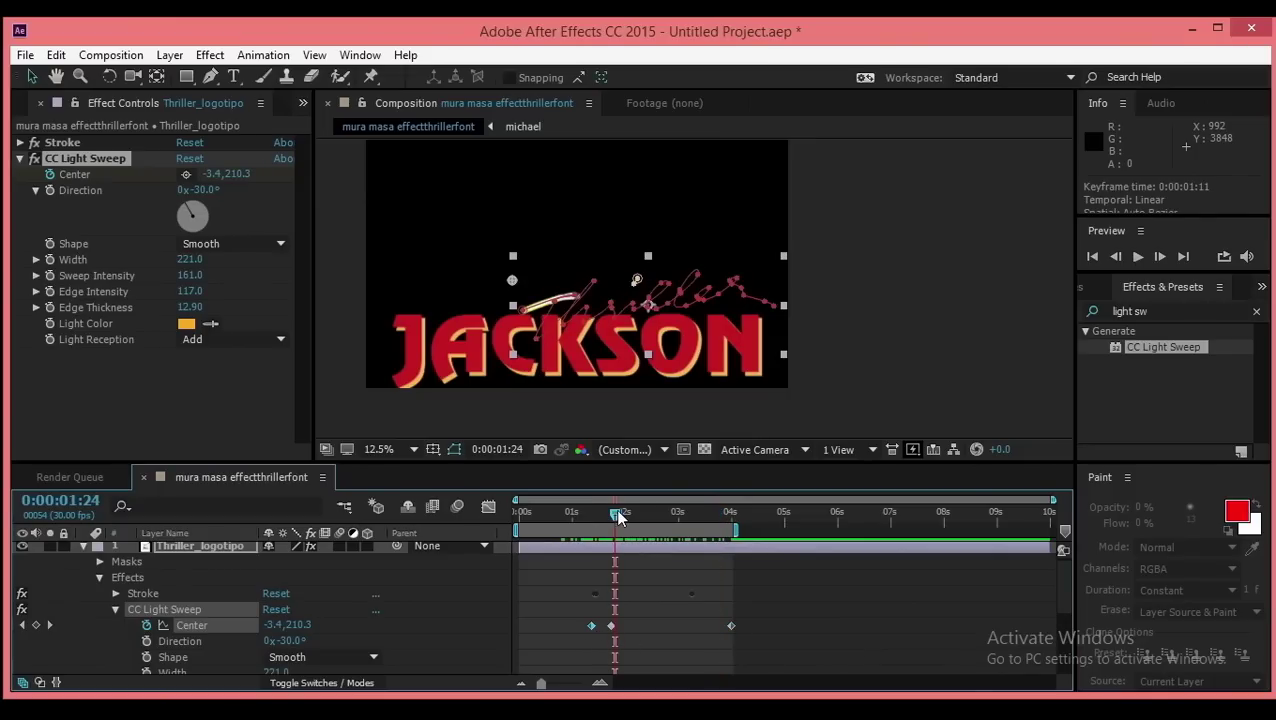
key("Delete")
left_click_drag(611, 628, 594, 601)
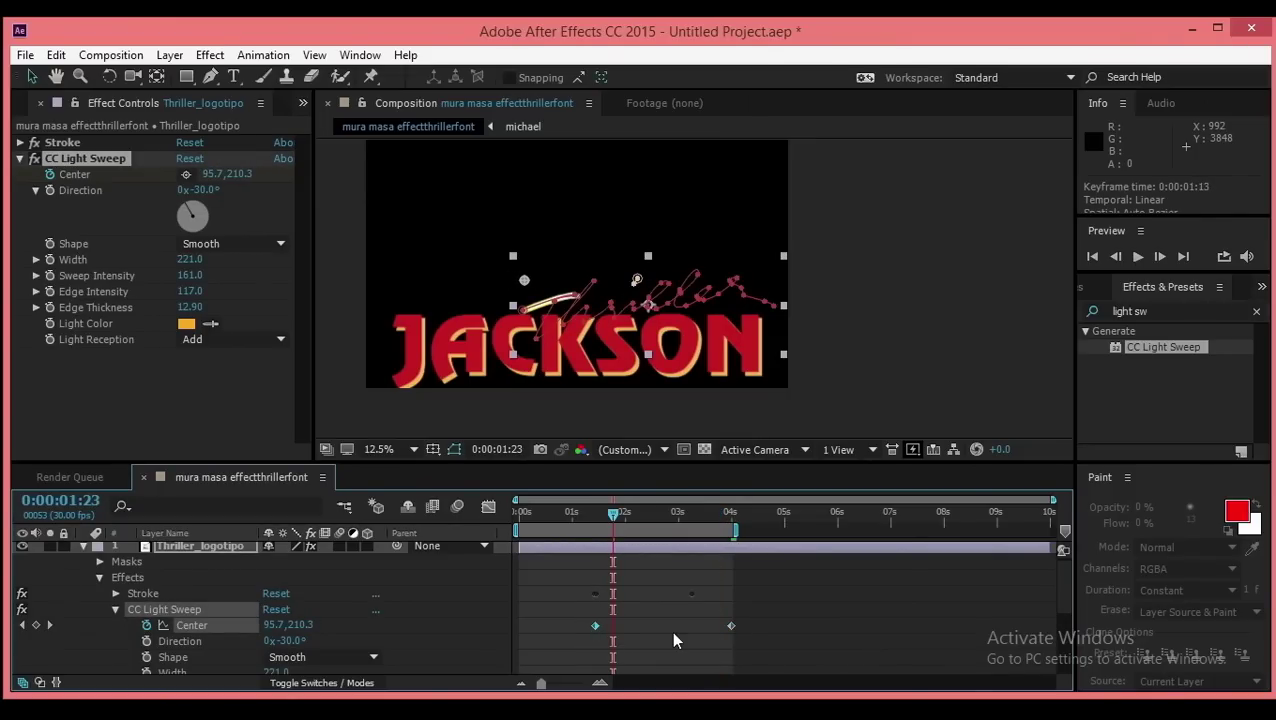
Move the Center keyframe at 0:00:04:00 to 0:00:03:08 and preview the light sweep
left_click(730, 625)
left_click_drag(615, 518, 680, 515)
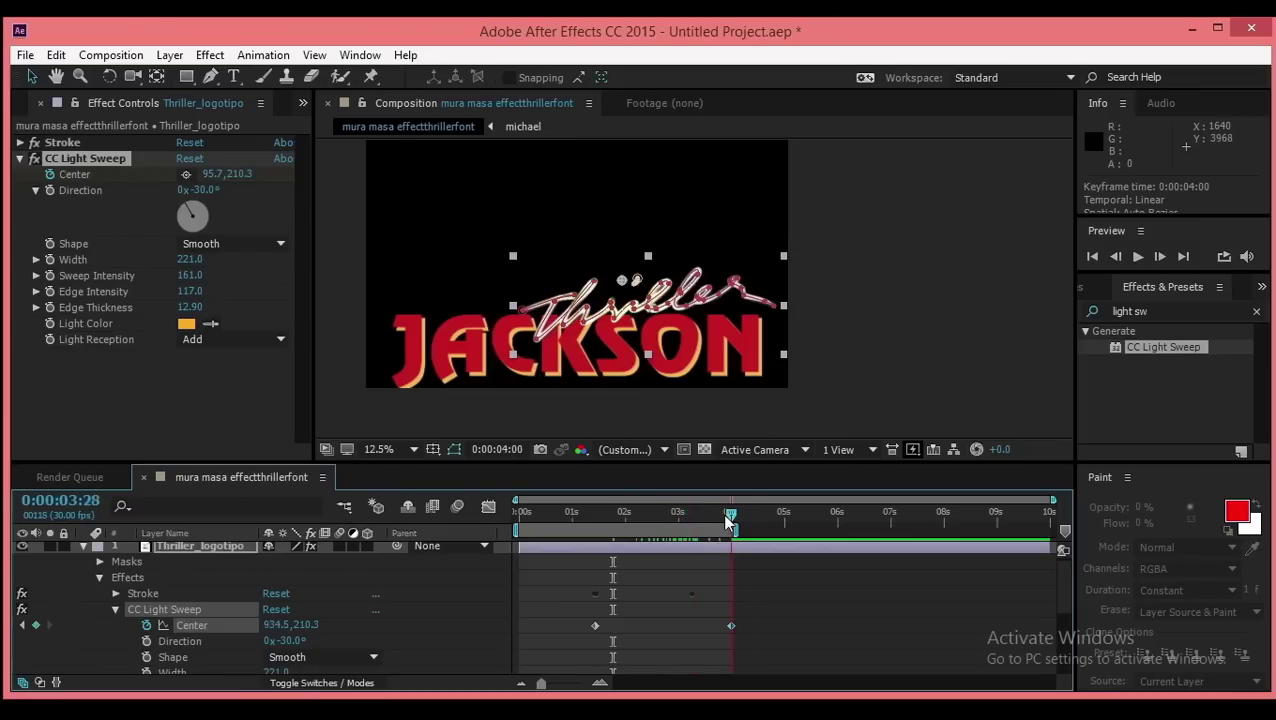
left_click_drag(729, 628, 698, 630)
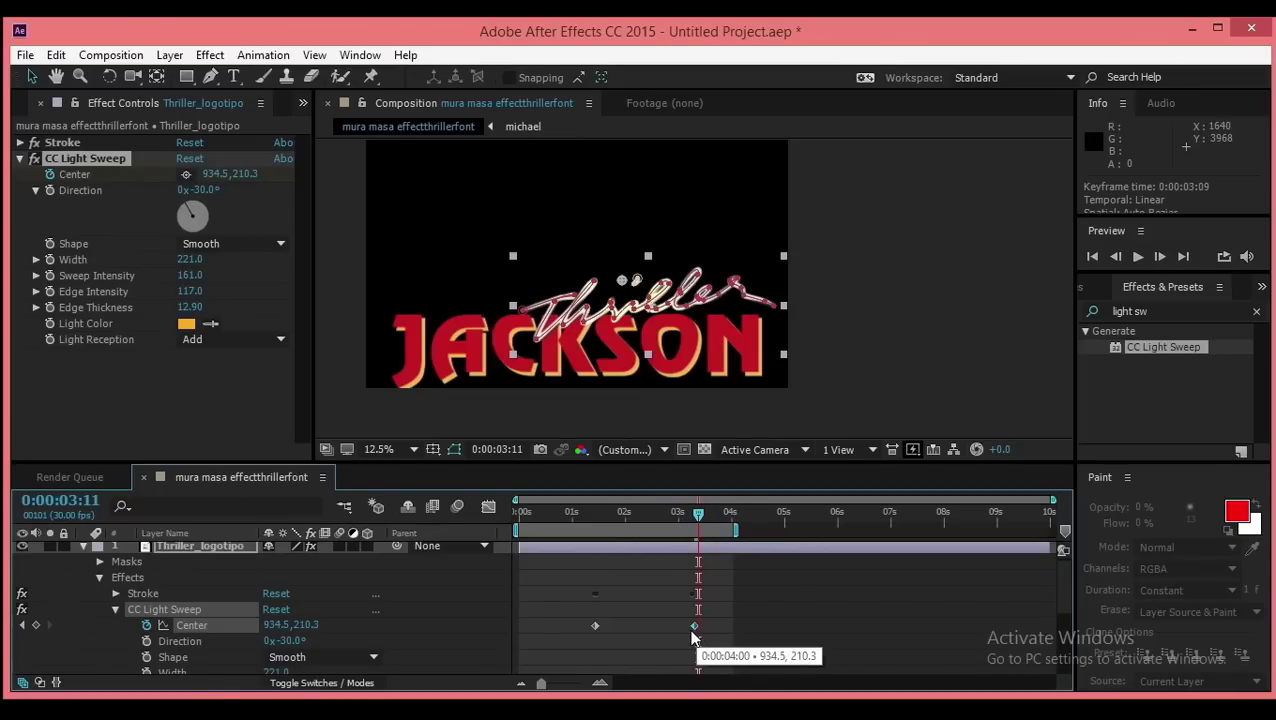
left_click_drag(698, 515, 573, 545)
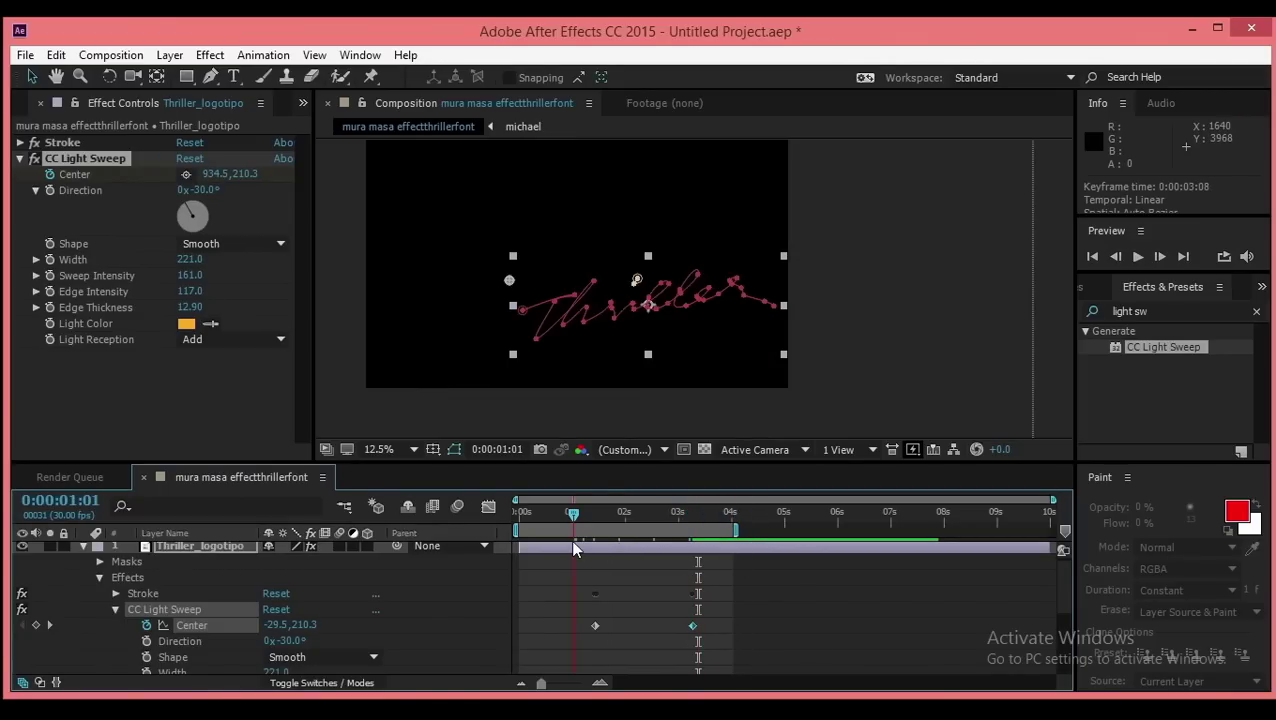
key("space")
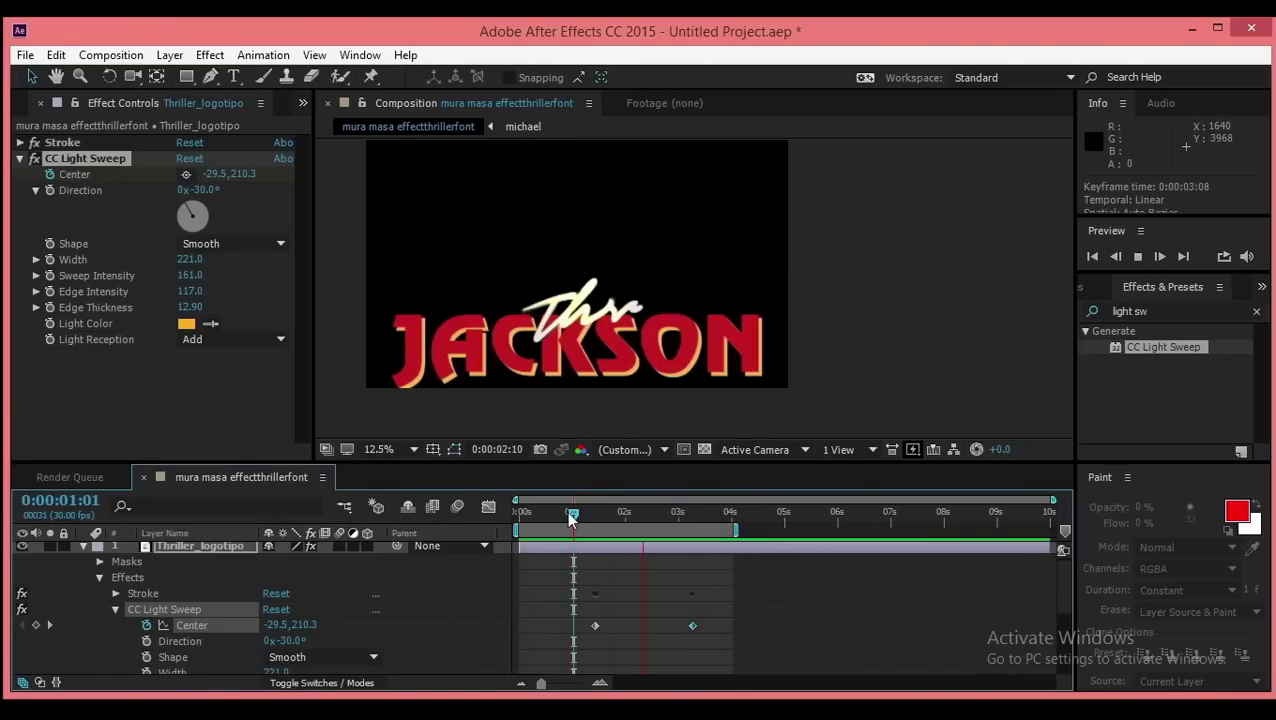
Set the end Center keyframe to 2363.5, 210.3, preview the sweep and move that keyframe to just before 4 seconds
left_click(694, 526)
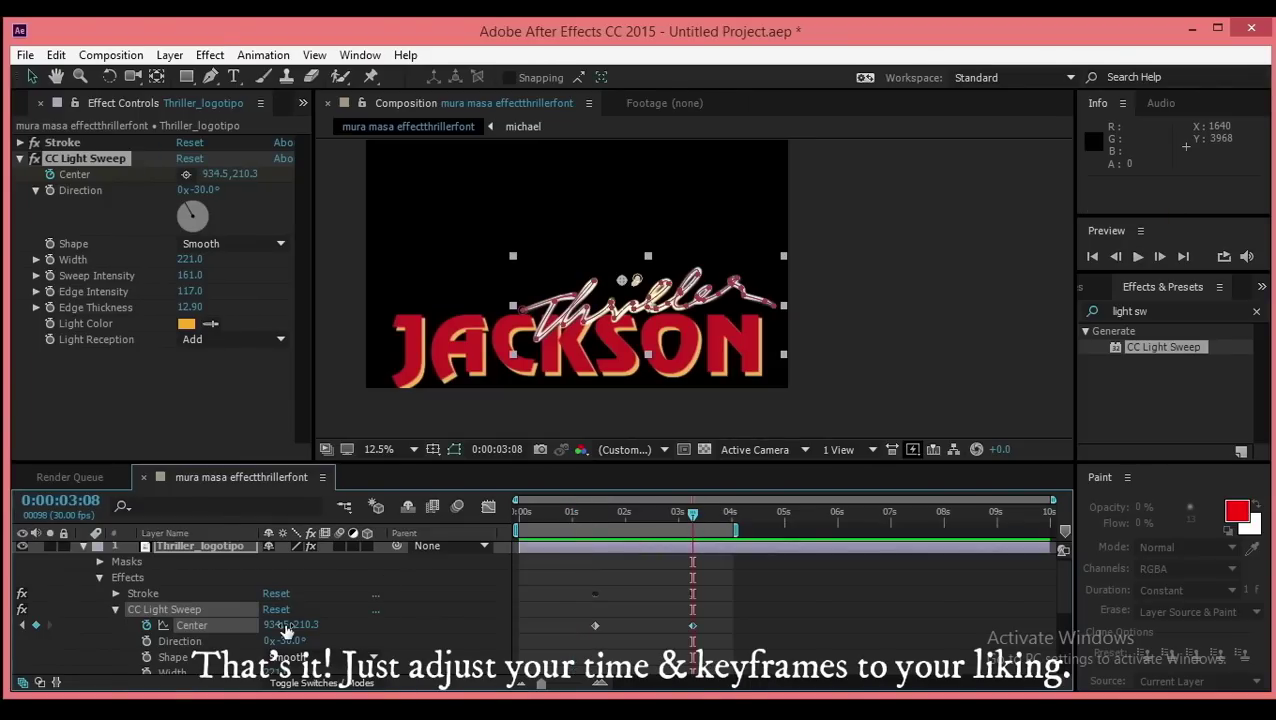
left_click_drag(287, 630, 924, 626)
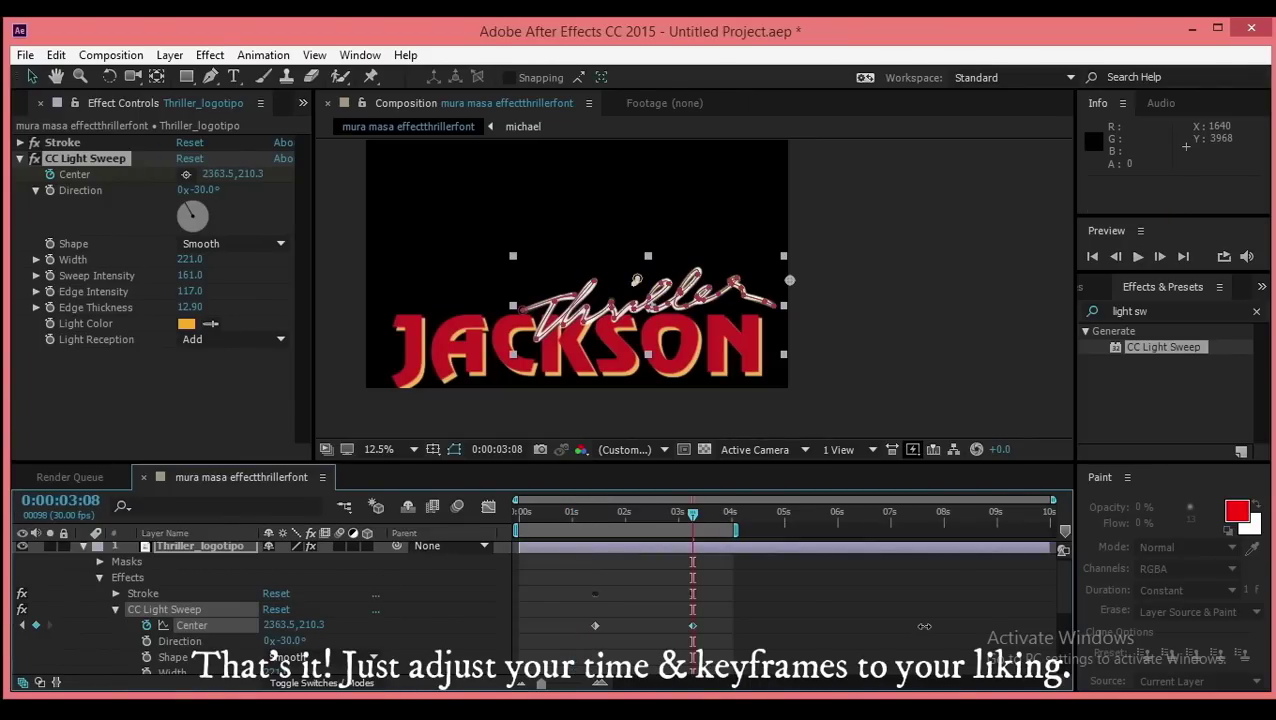
key("space")
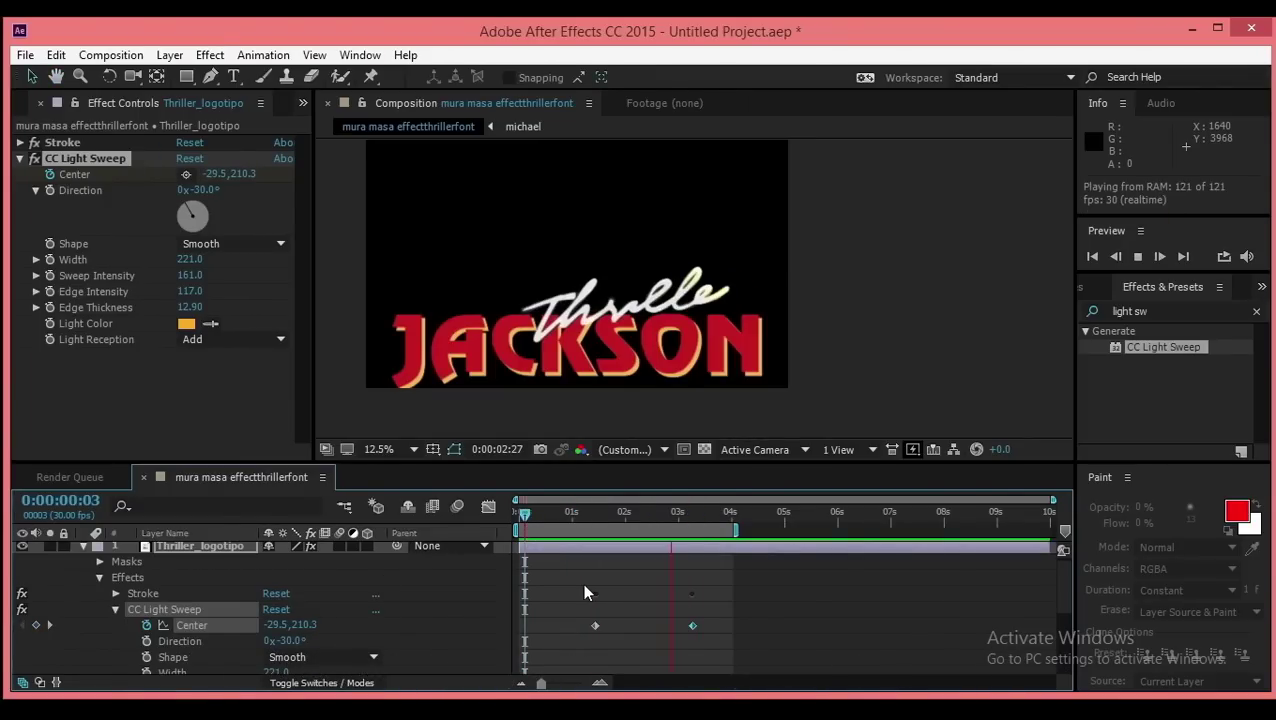
left_click_drag(693, 627, 666, 627)
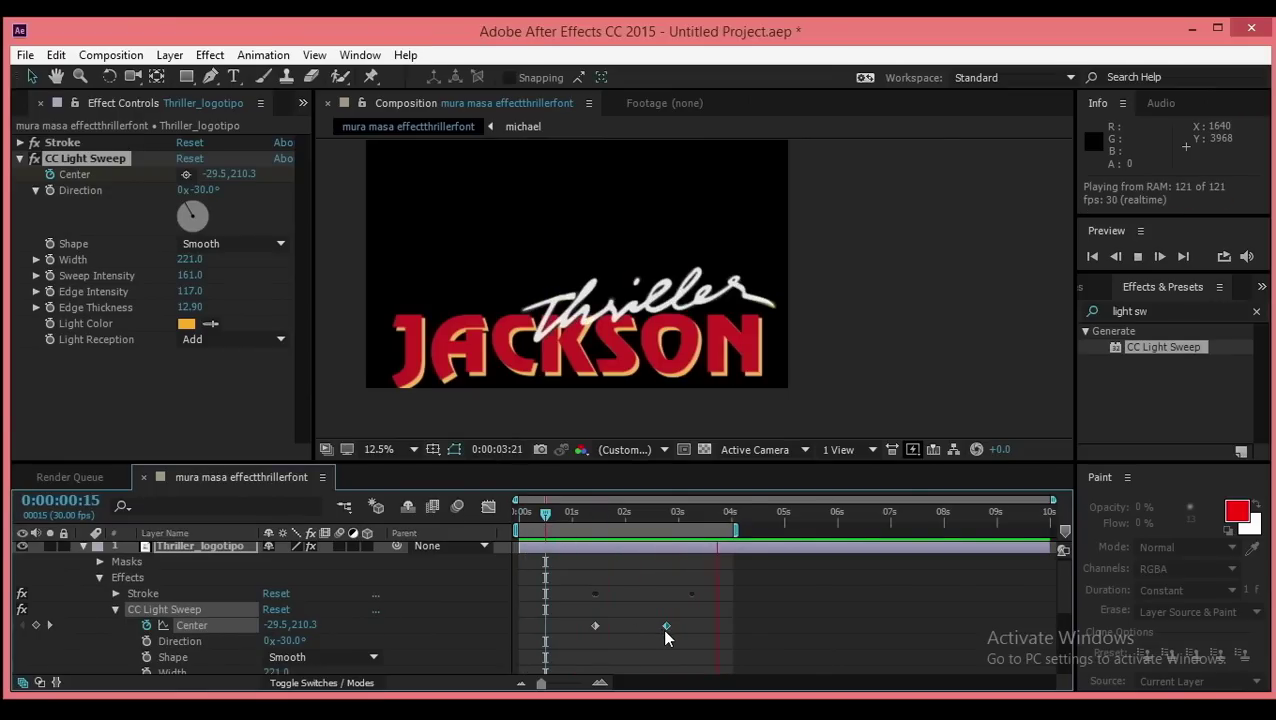
left_click_drag(665, 627, 716, 627)
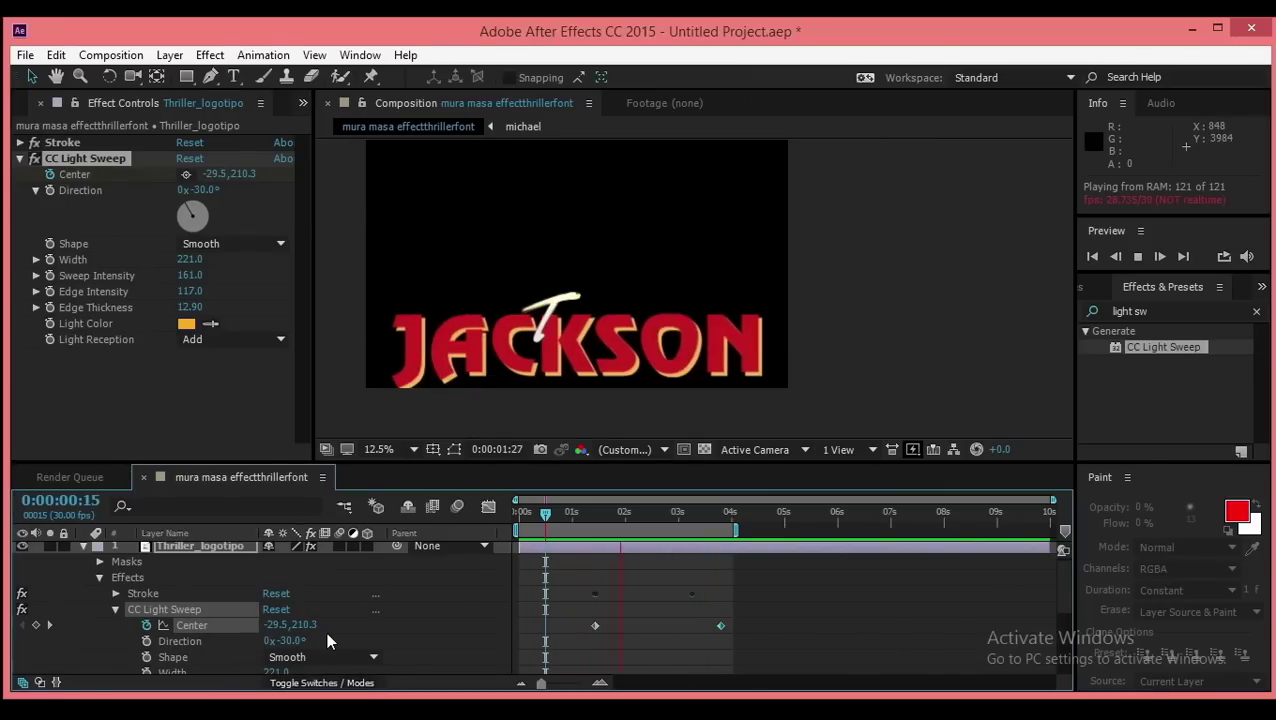
Set the light sweep's Light Color to white and its Light Reception to Composite
left_click(187, 323)
left_click(418, 252)
left_click(828, 253)
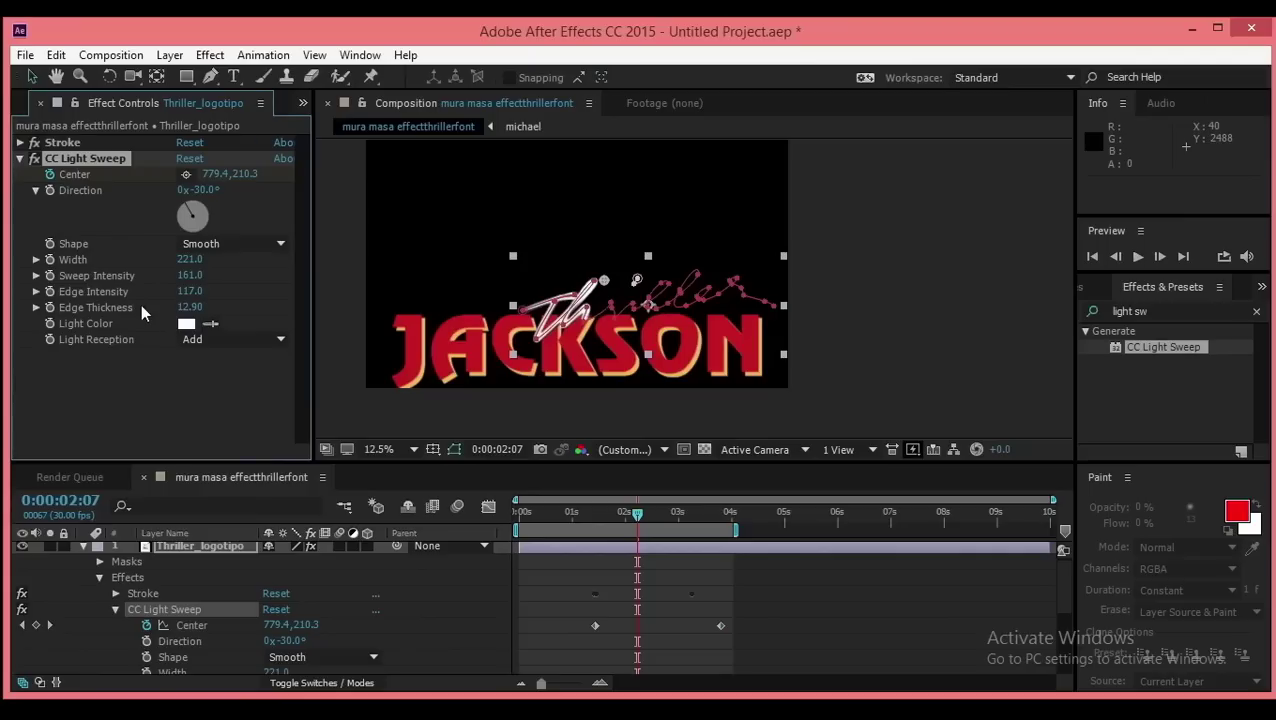
left_click(232, 339)
left_click(222, 377)
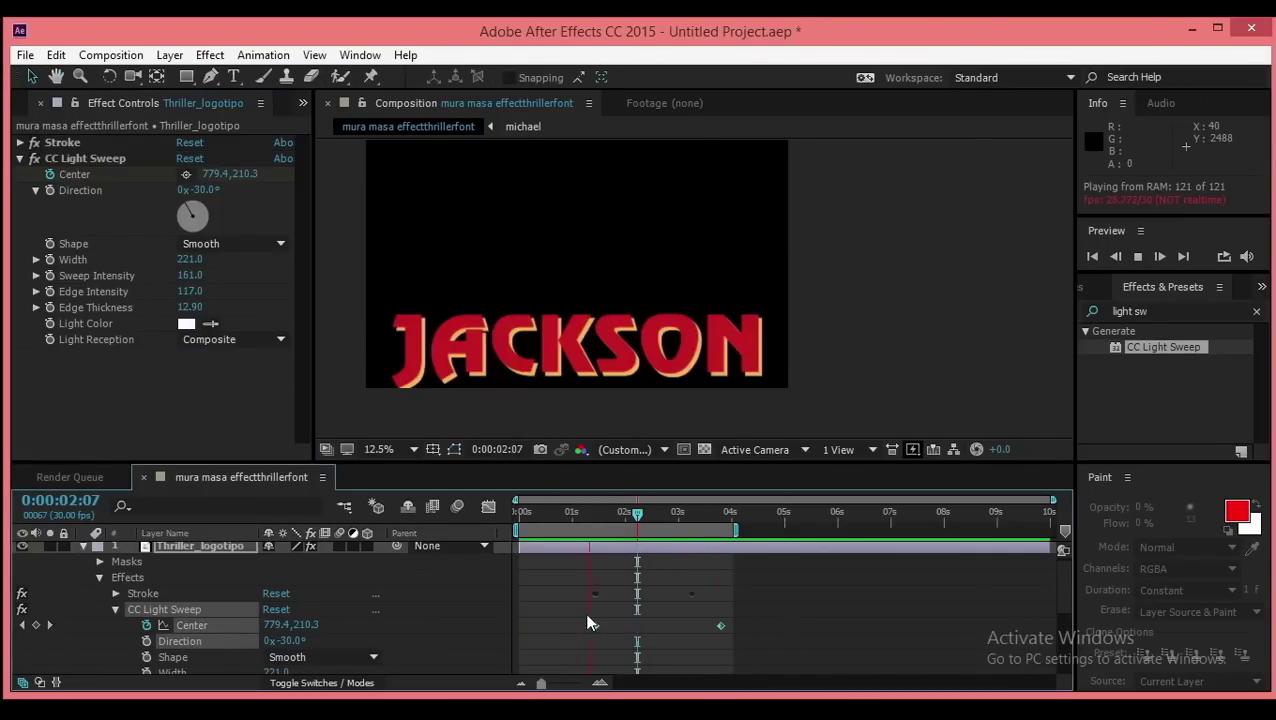
Apply Easy Ease to both Center keyframes and preview the full composition with the Thriller_logotipo layer collapsed
key("space")
scroll(559, 377, "down", 1)
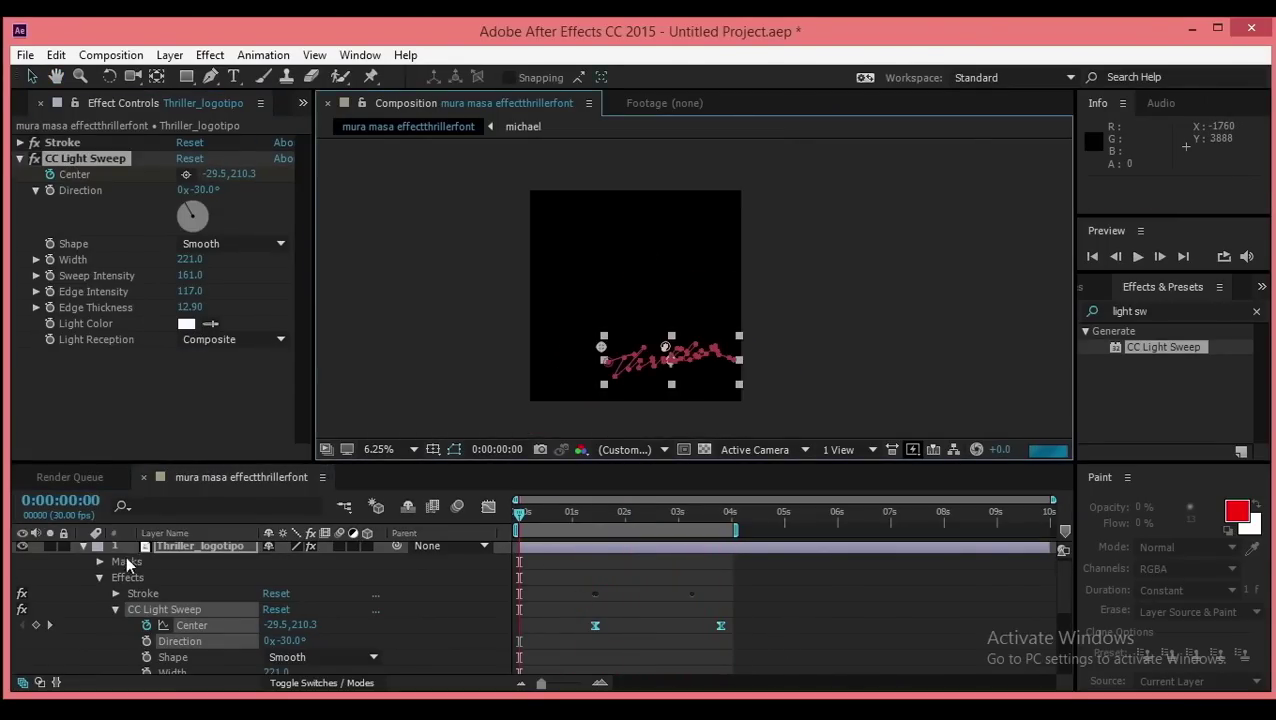
left_click(83, 548)
left_click(160, 581)
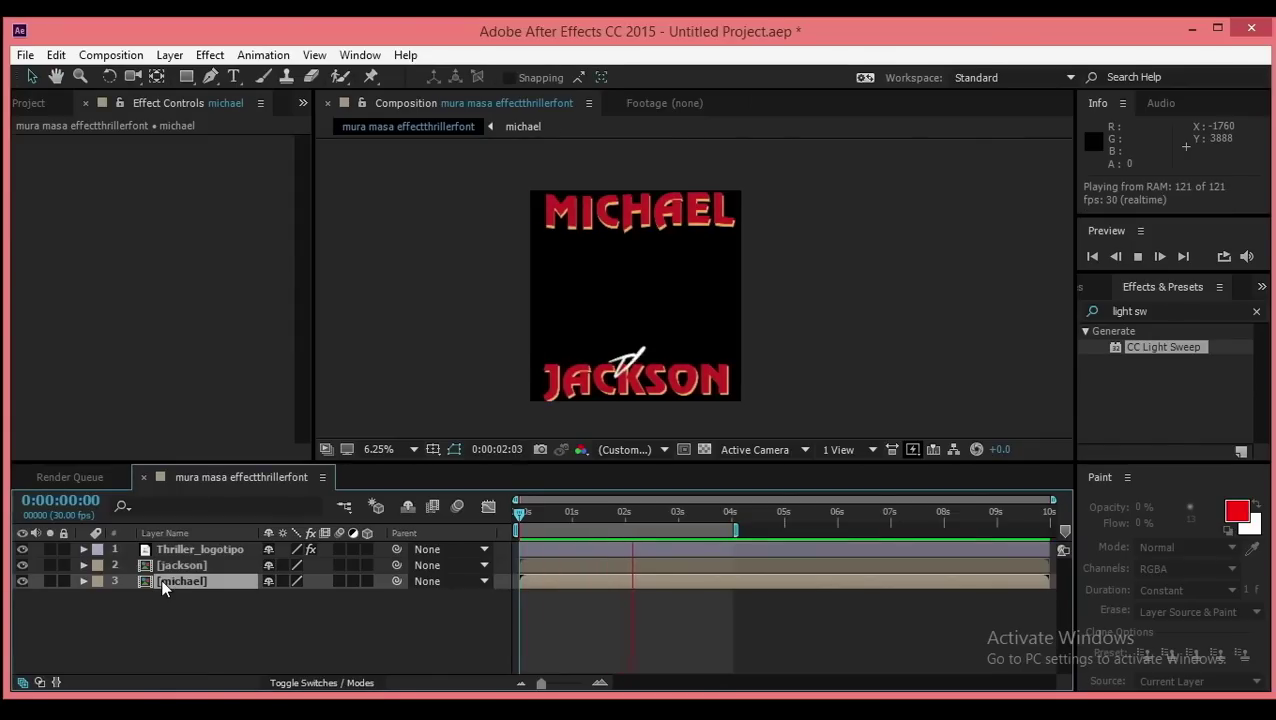